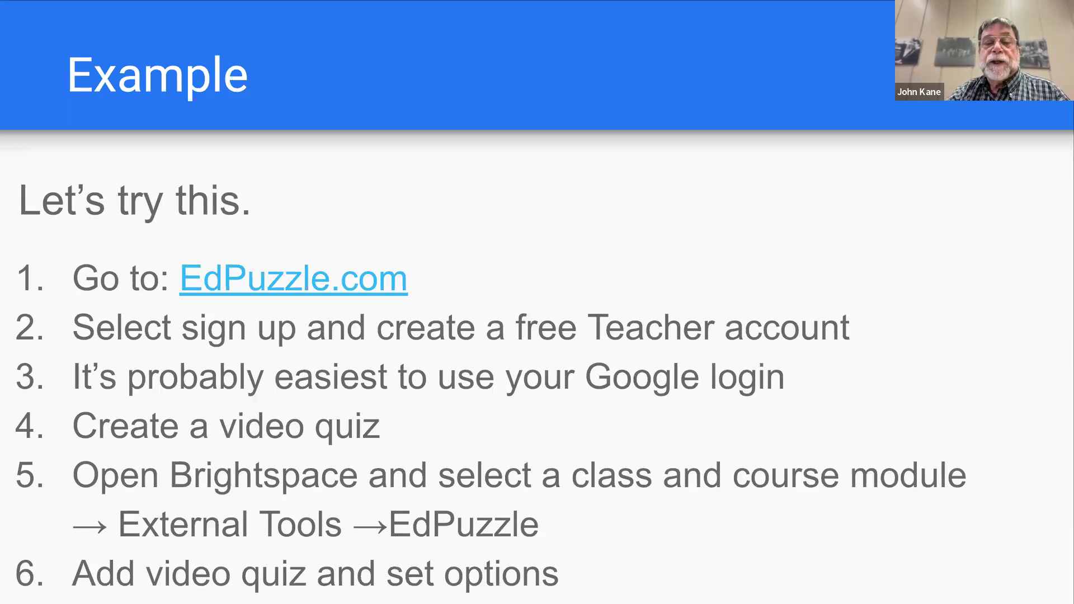
Switch from the slides to the Edpuzzle browser window and stretch it across the full screen width.
left_click_drag(3, 143, 121, 15)
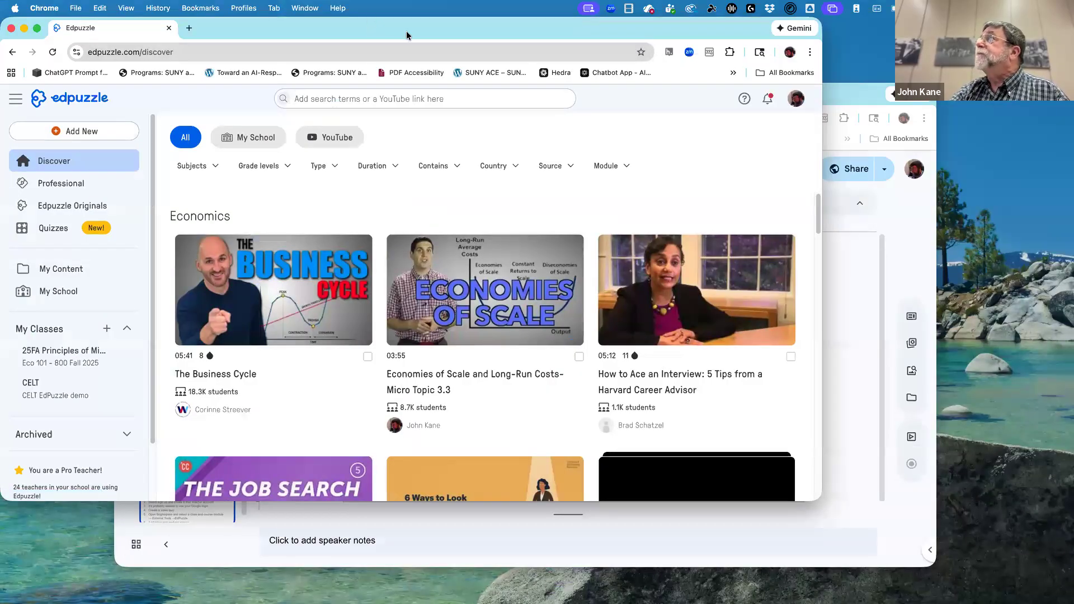
left_click_drag(407, 35, 451, 44)
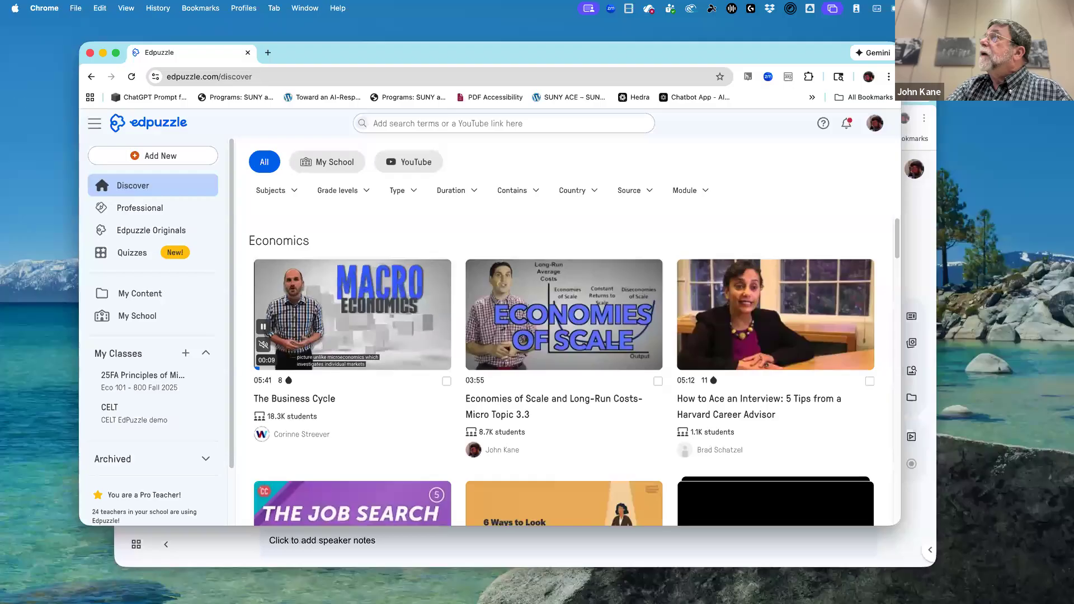
left_click_drag(79, 129, 0, 129)
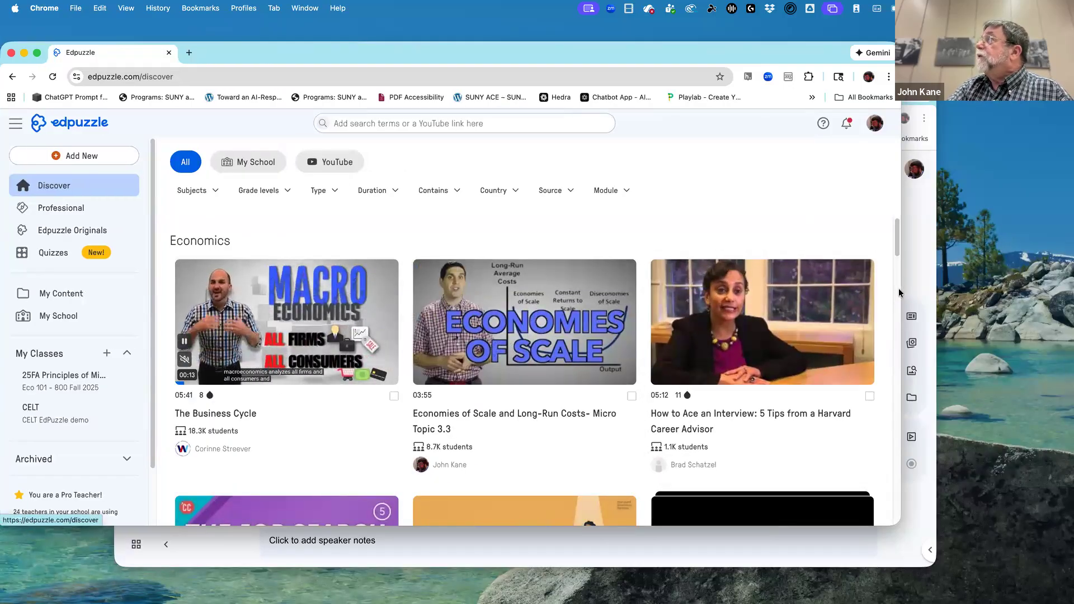
left_click_drag(900, 288, 1067, 327)
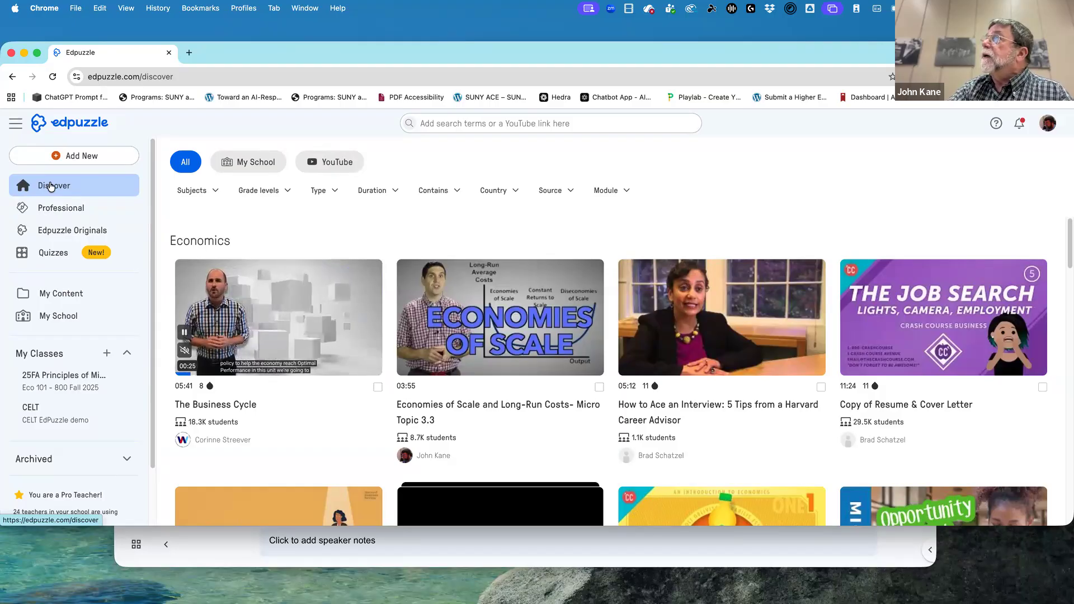
Look at the starting options for adding a new video activity, and return to the Discover page.
left_click(56, 155)
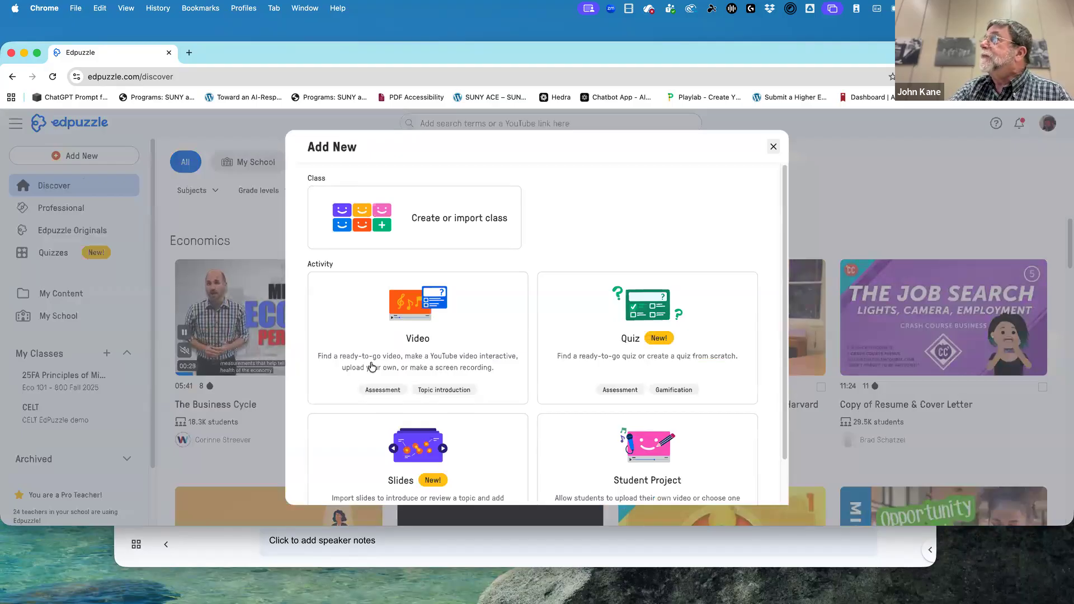
left_click(467, 389)
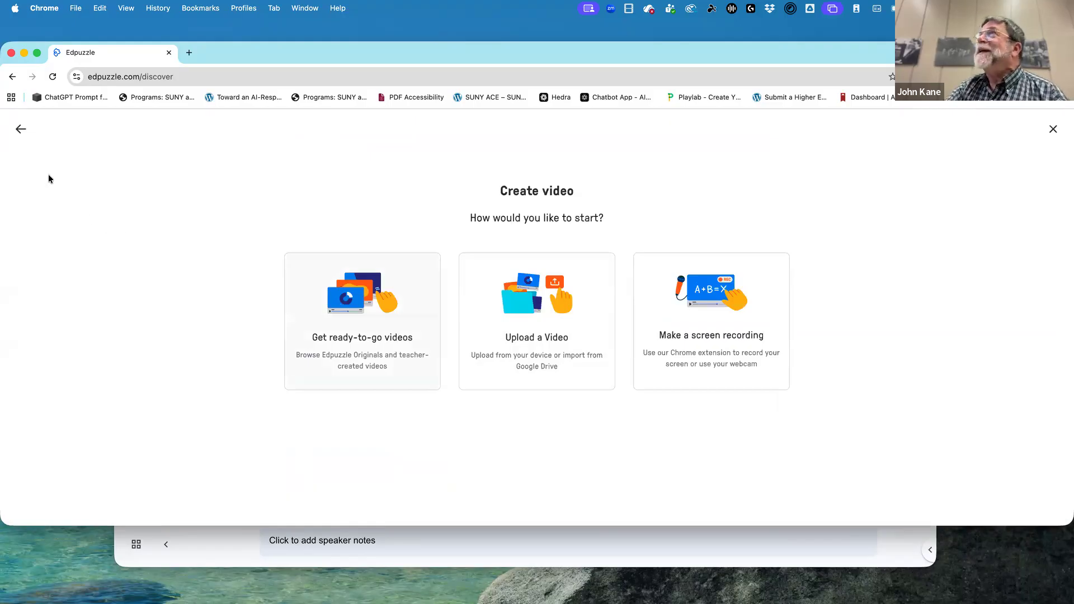
left_click(20, 131)
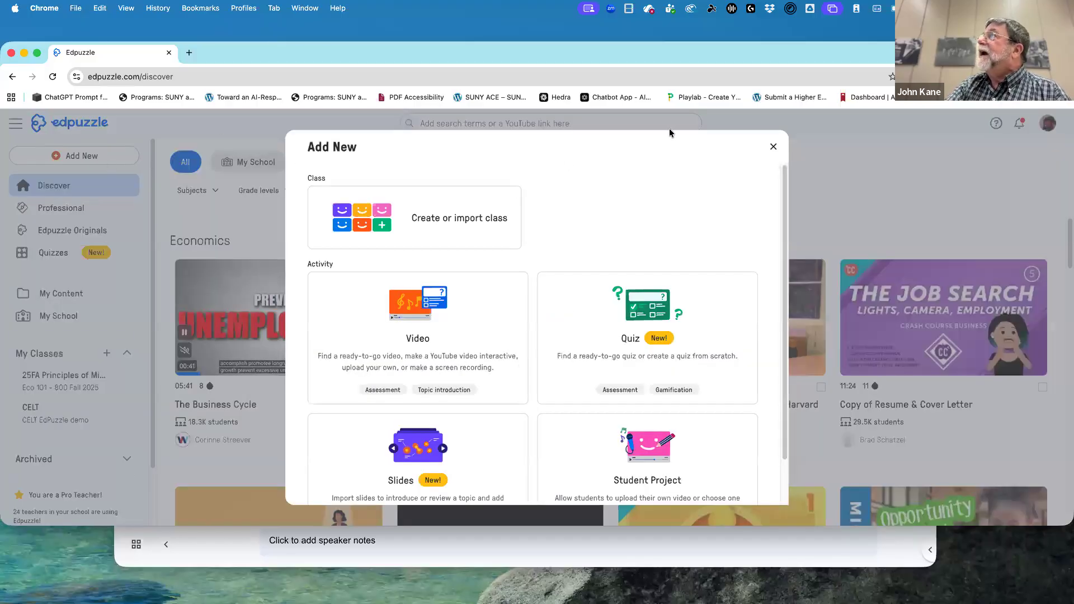
left_click(773, 146)
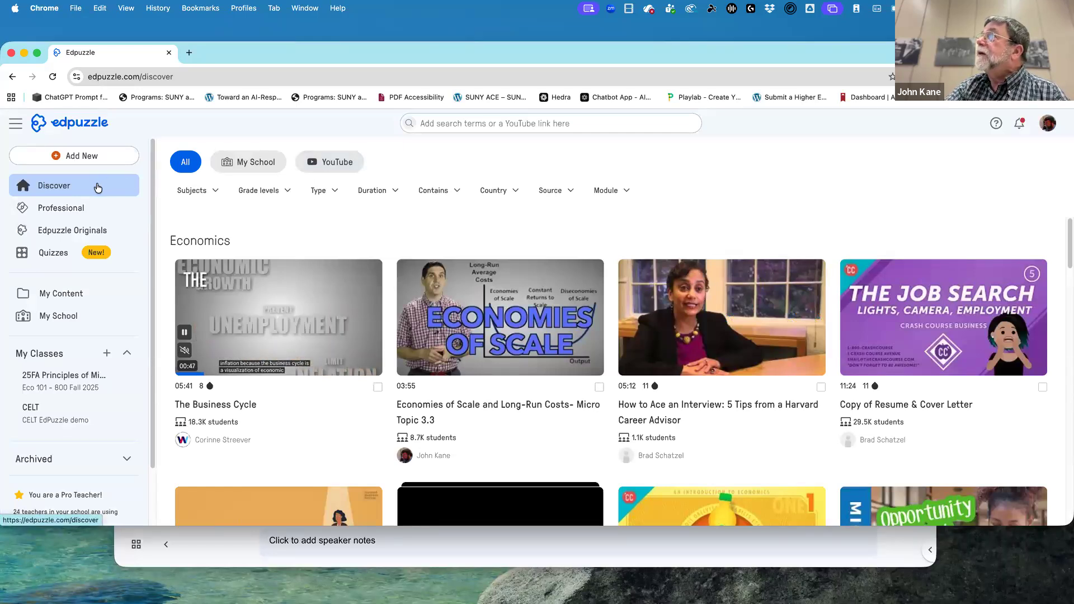
Browse the suggested Economics videos on the Discover page.
right_click(56, 188)
key("Escape")
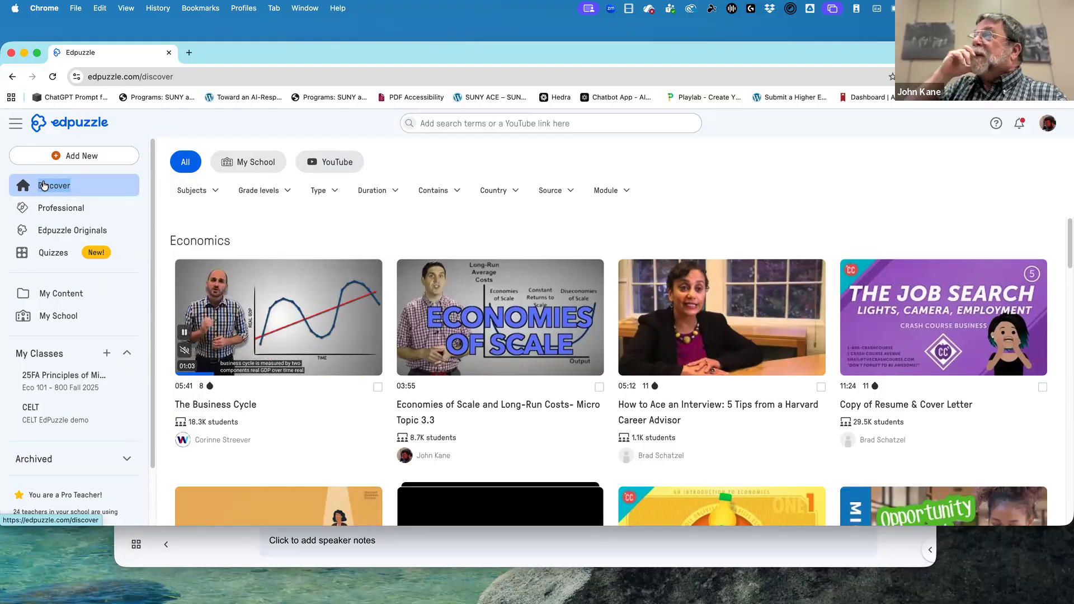
mouse_move(487, 407)
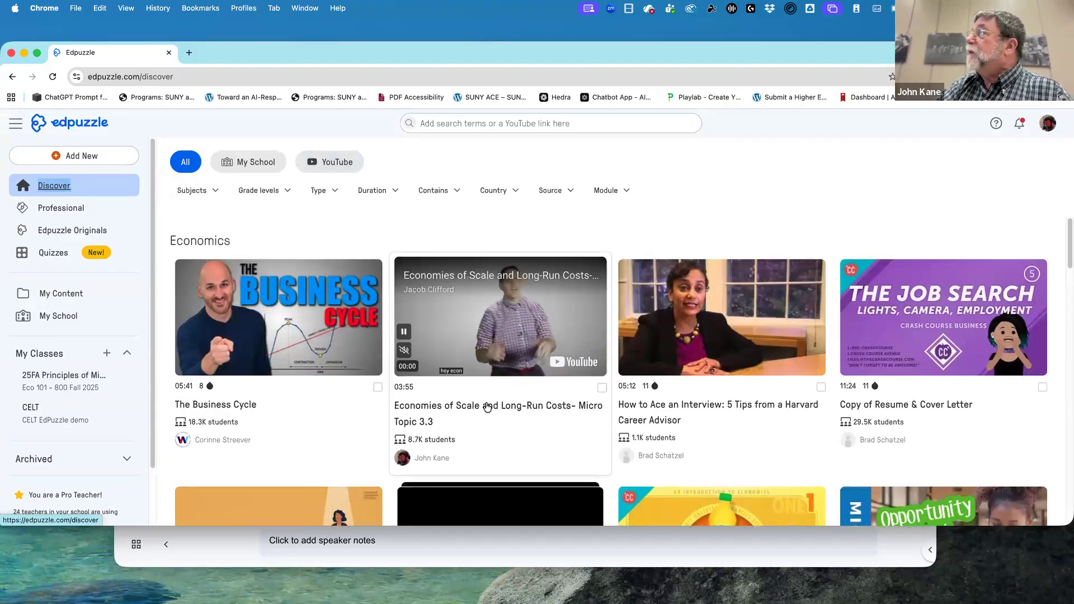
scroll(488, 392, "down", 5)
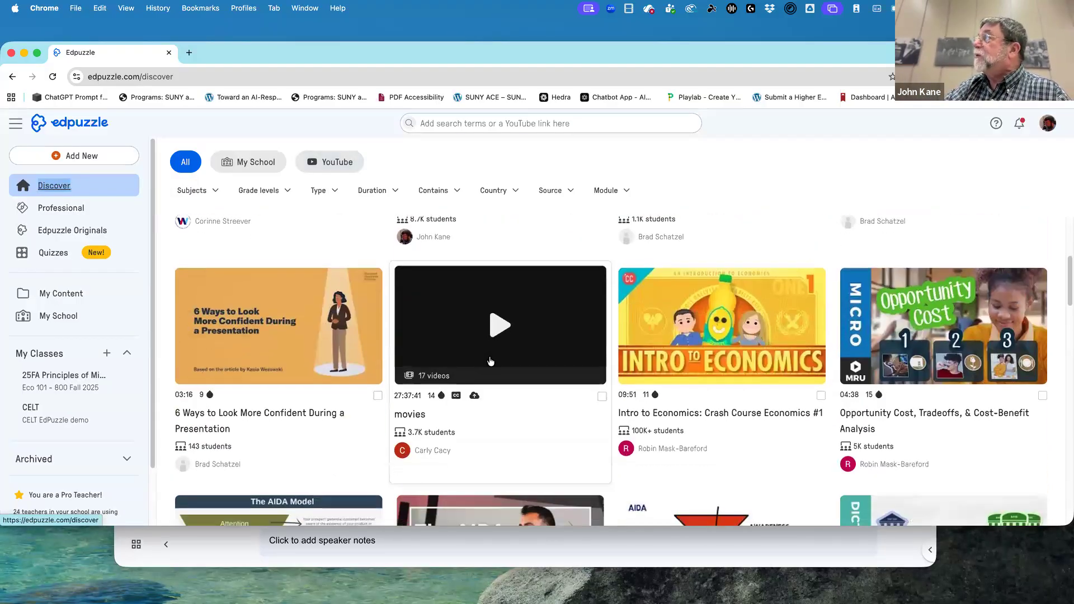
scroll(487, 361, "up", 5)
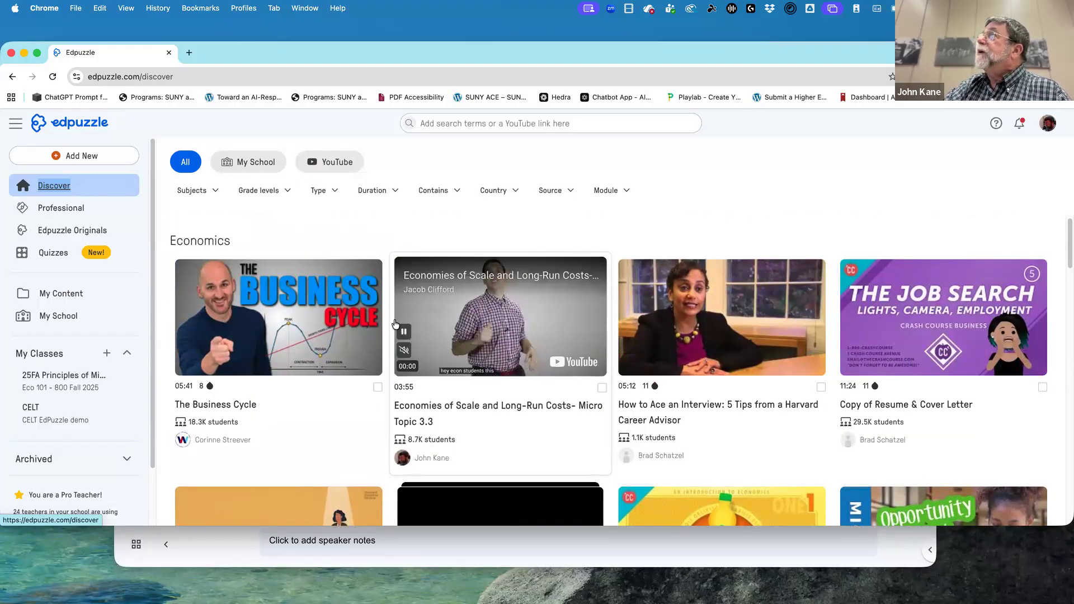
Filter the Discover videos by the subject Economics.
left_click(200, 192)
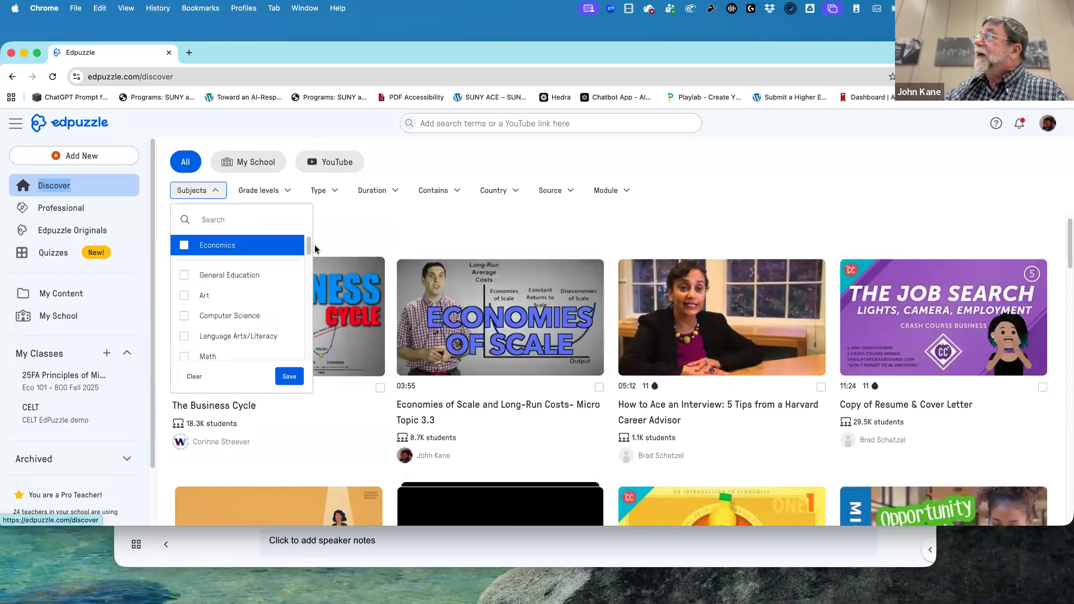
left_click_drag(308, 245, 284, 284)
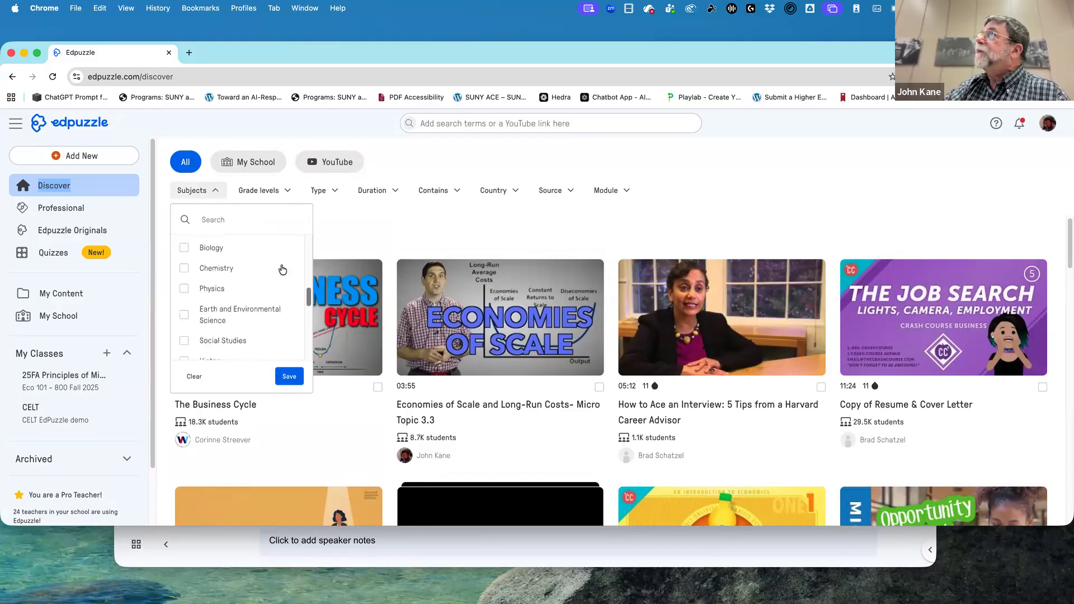
left_click(219, 218)
type("E")
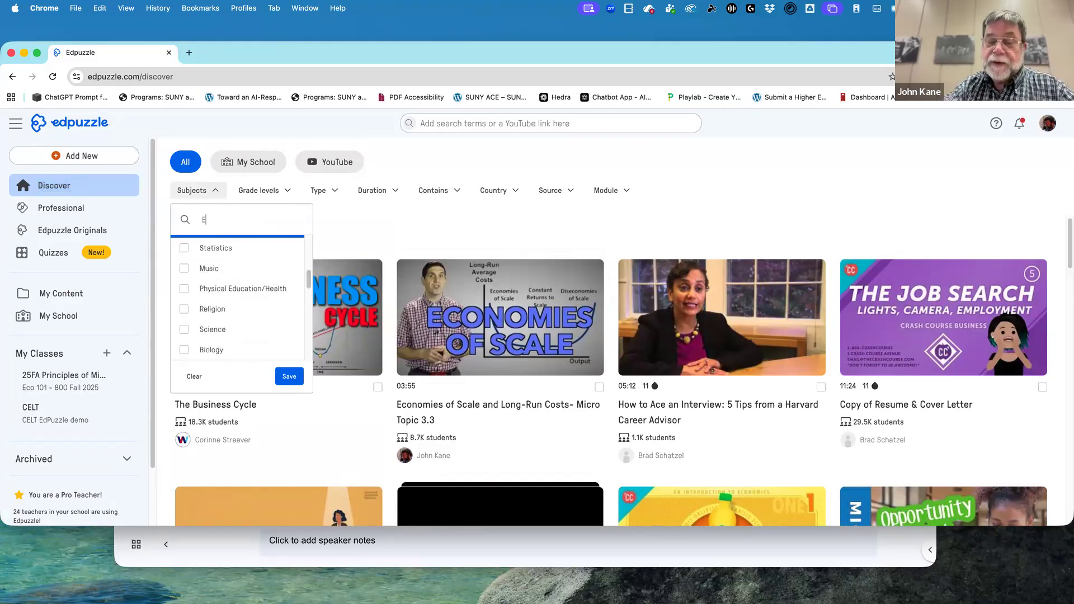
type("conom")
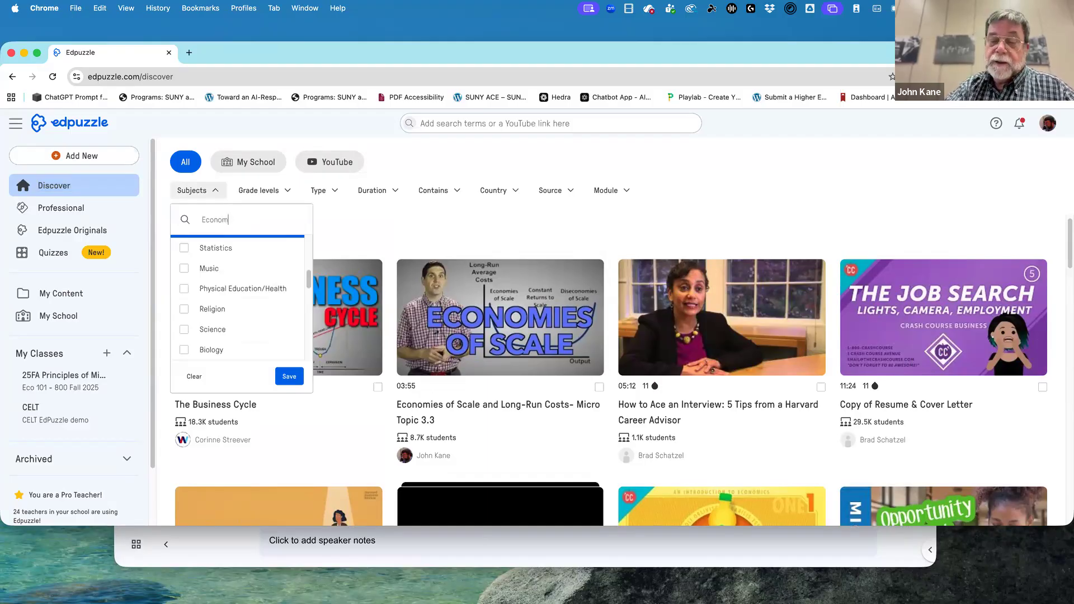
type(",icics")
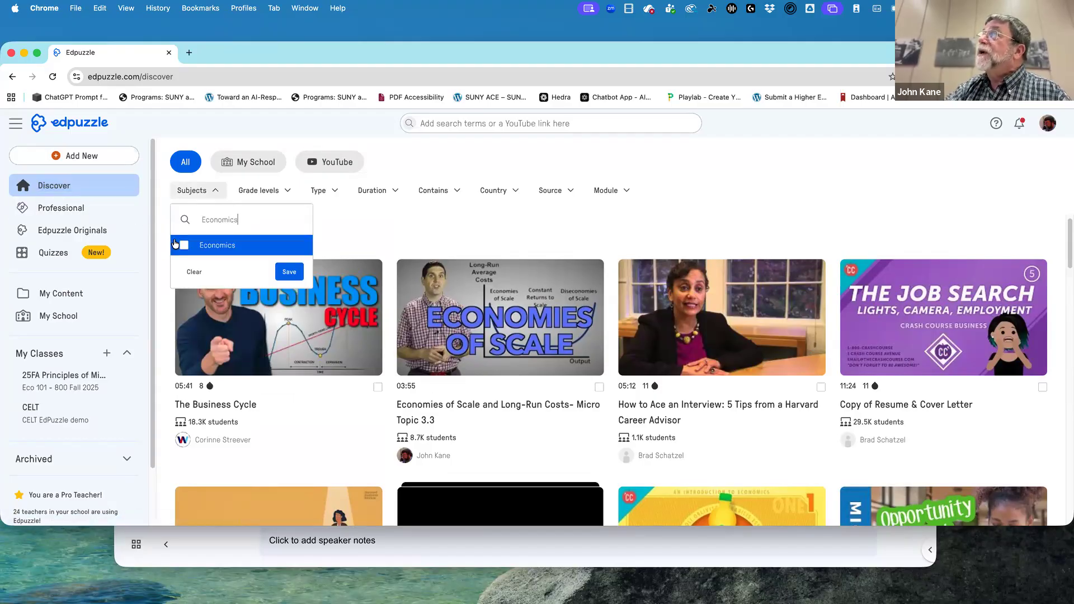
left_click(180, 247)
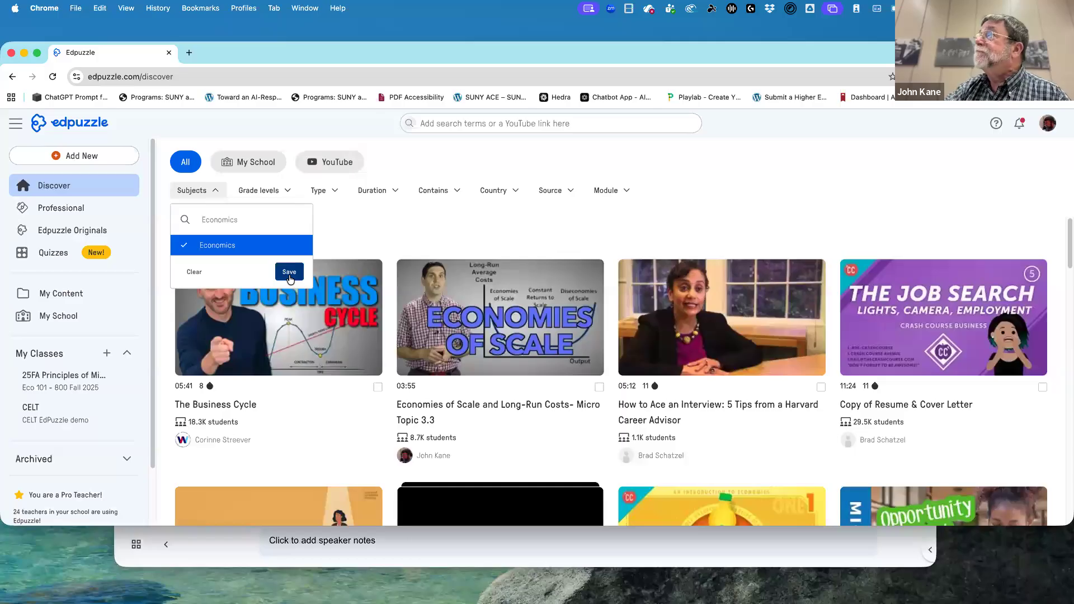
left_click(289, 272)
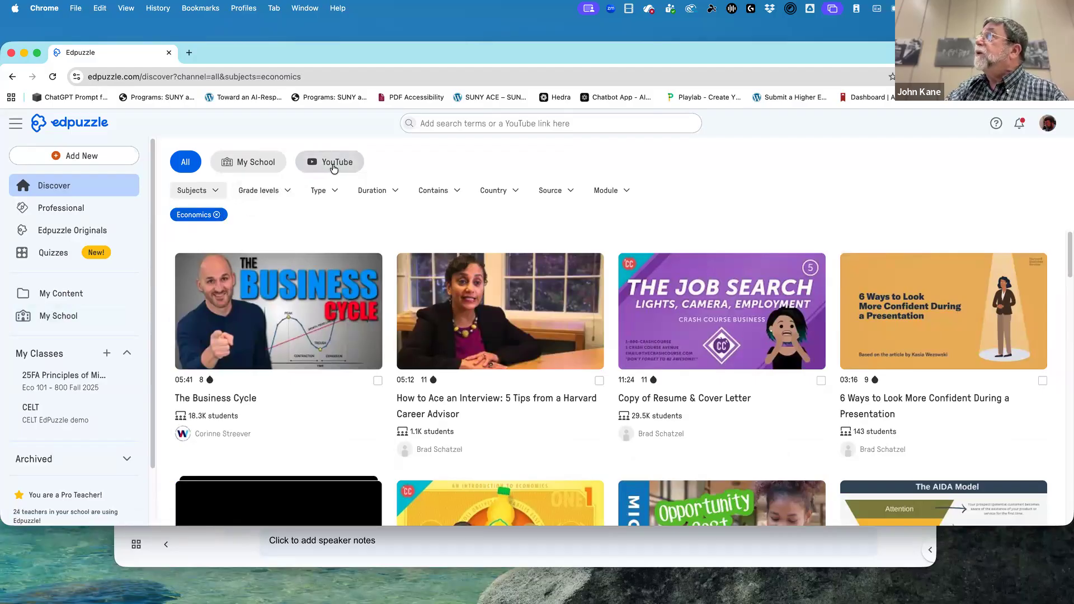
Check the available video source filters and search Edpuzzle for "income elasticity".
left_click(539, 195)
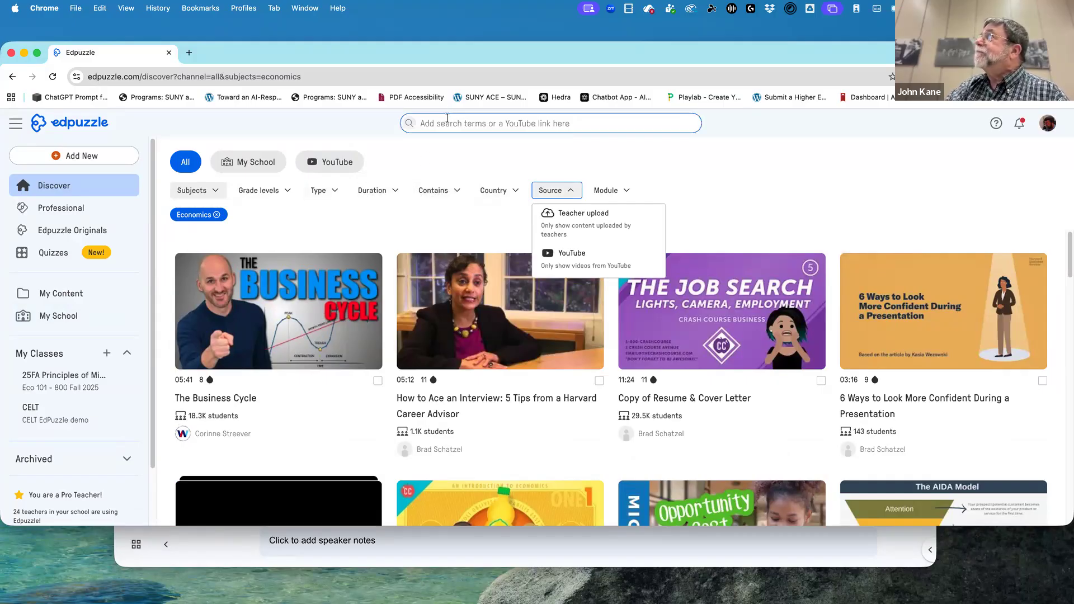
left_click(447, 121)
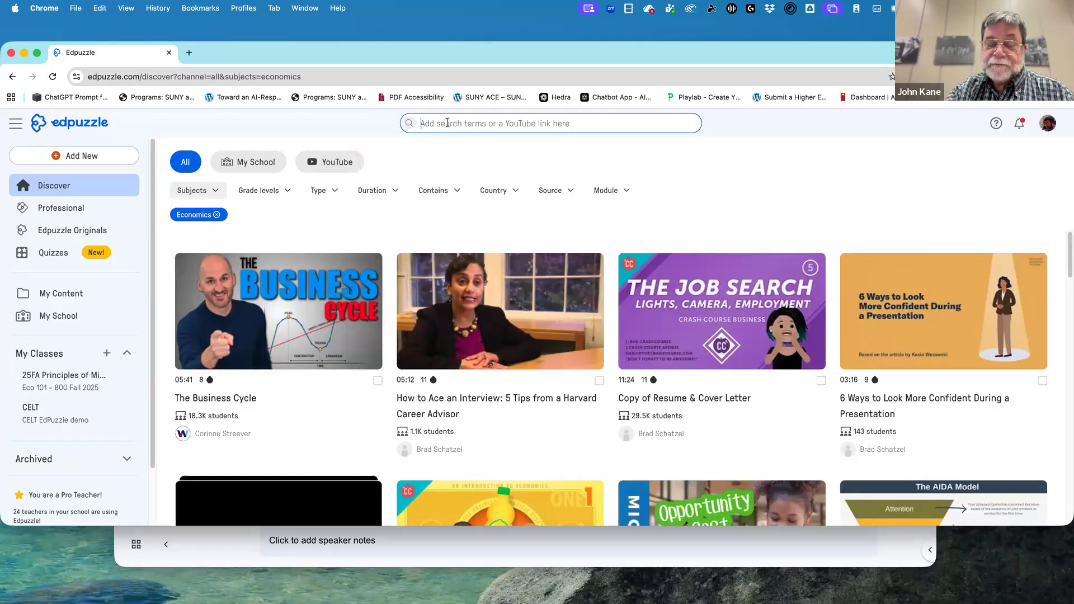
type("i")
key("BackSpace")
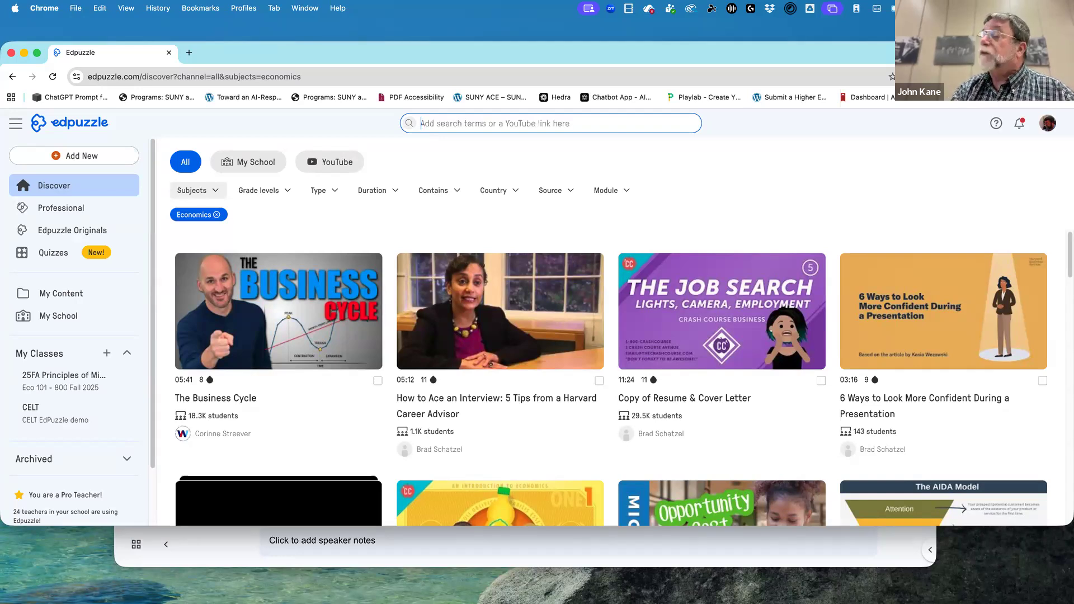
type("income elasticity")
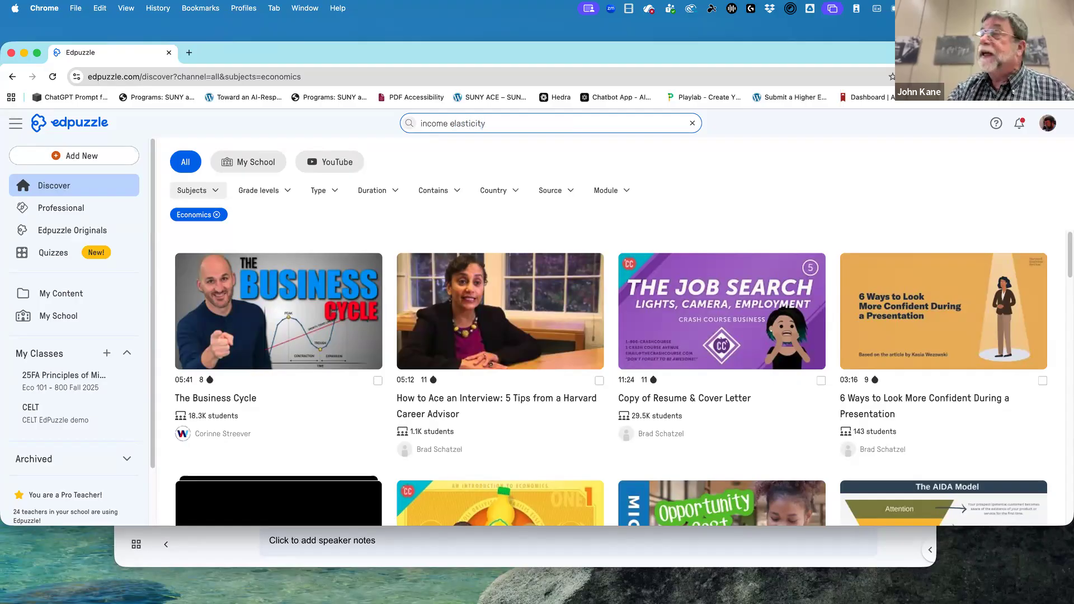
key("Return")
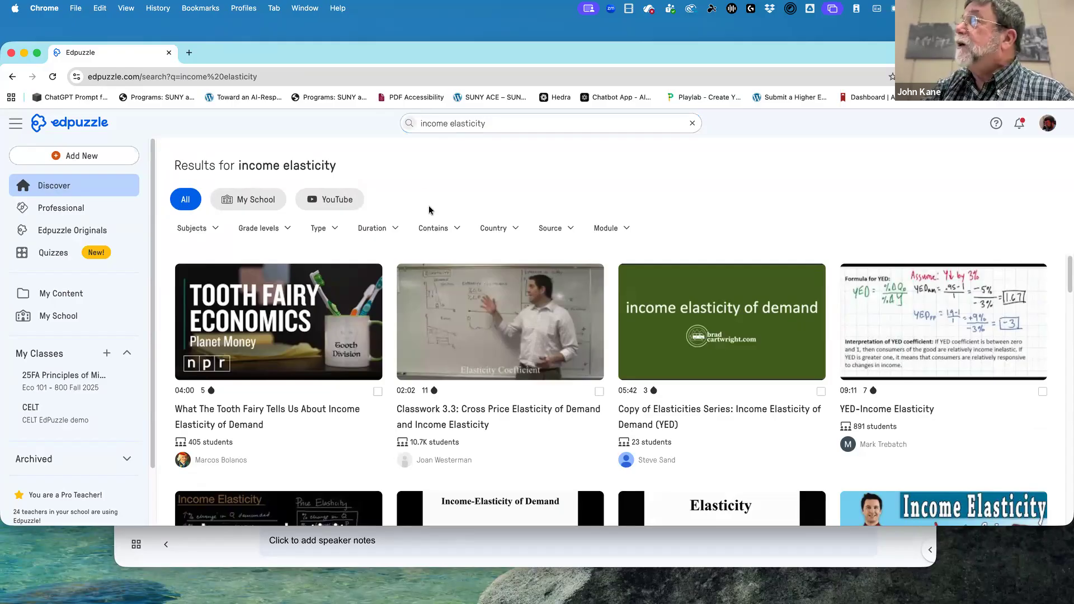
Compare the clips in the search results and open the preview of "YED-Income Elasticity".
mouse_move(489, 302)
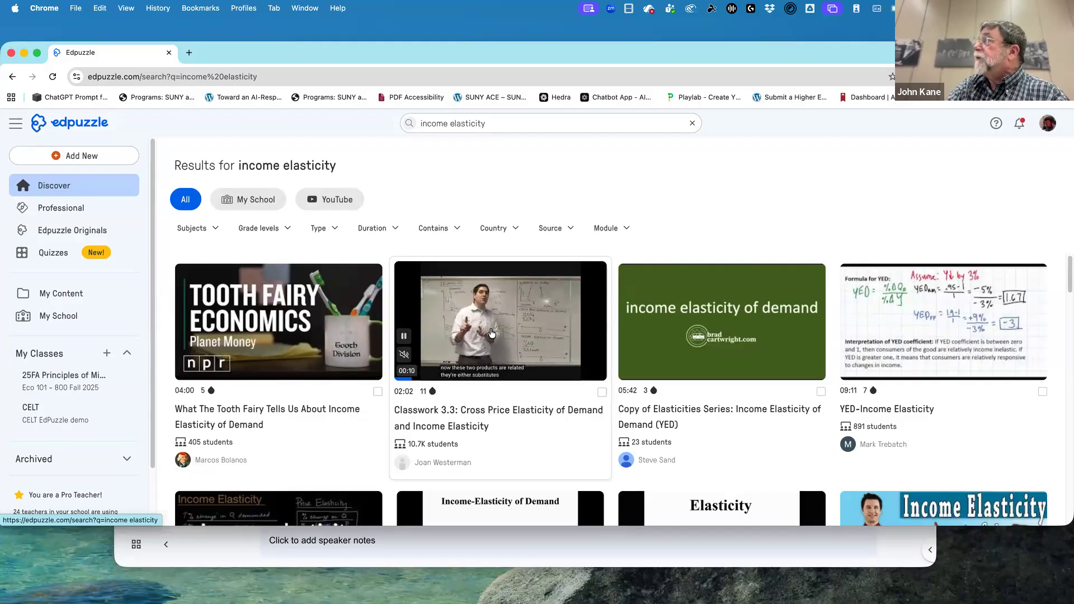
mouse_move(705, 339)
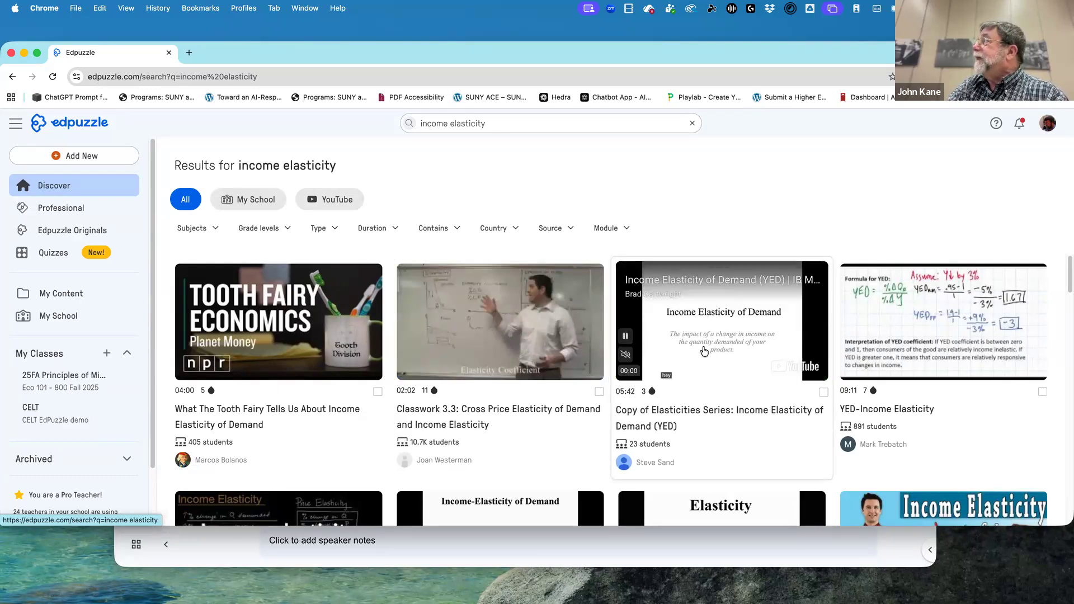
mouse_move(923, 338)
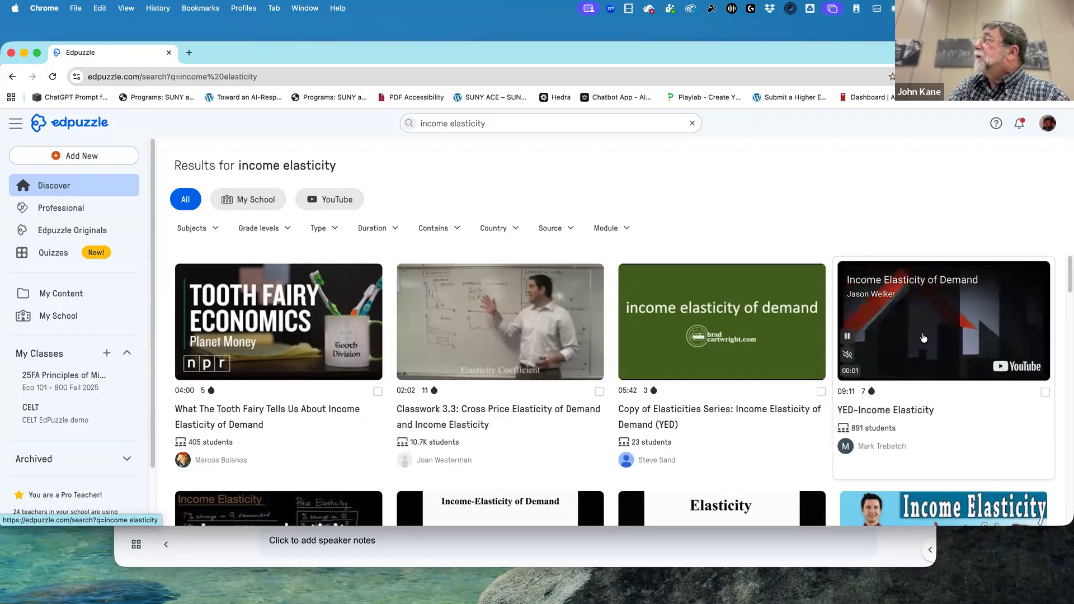
left_click(923, 338)
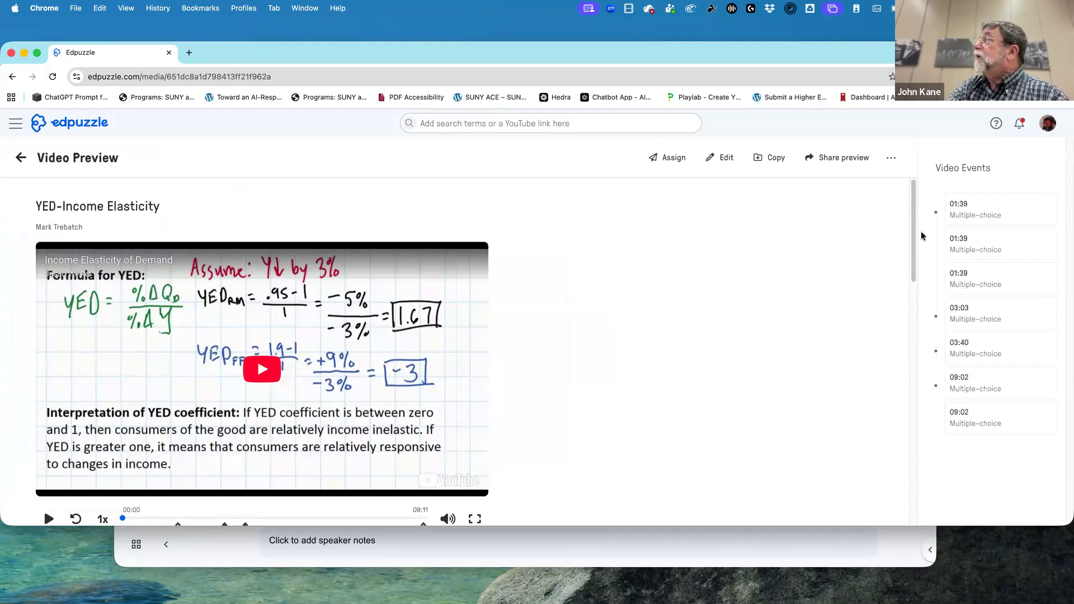
Preview the first embedded question at 01:39 and look through the video's other versions and similar videos.
scroll(912, 246, "down", 3)
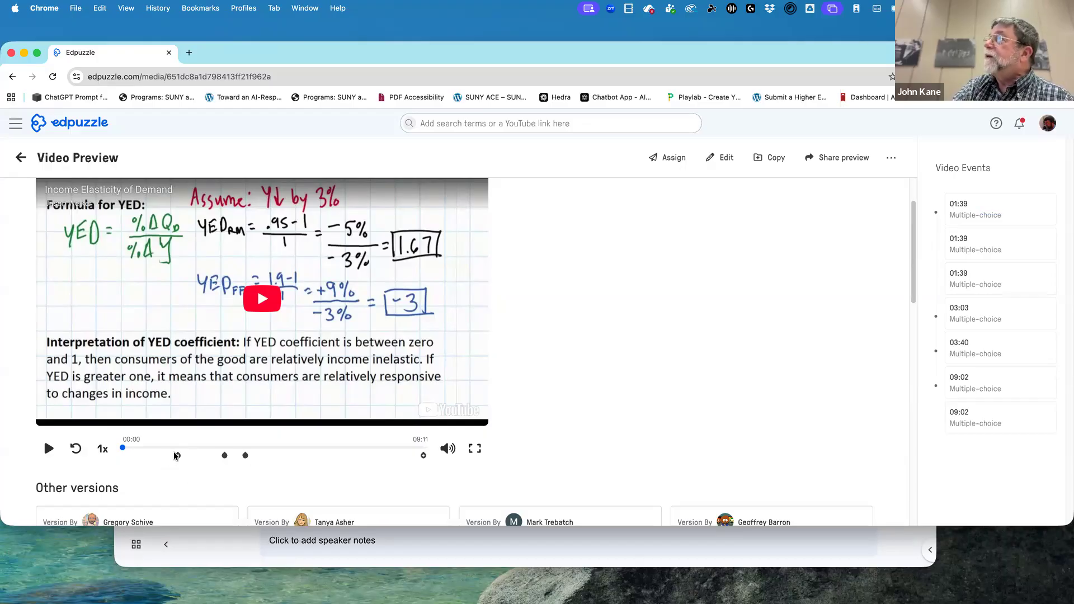
left_click(177, 456)
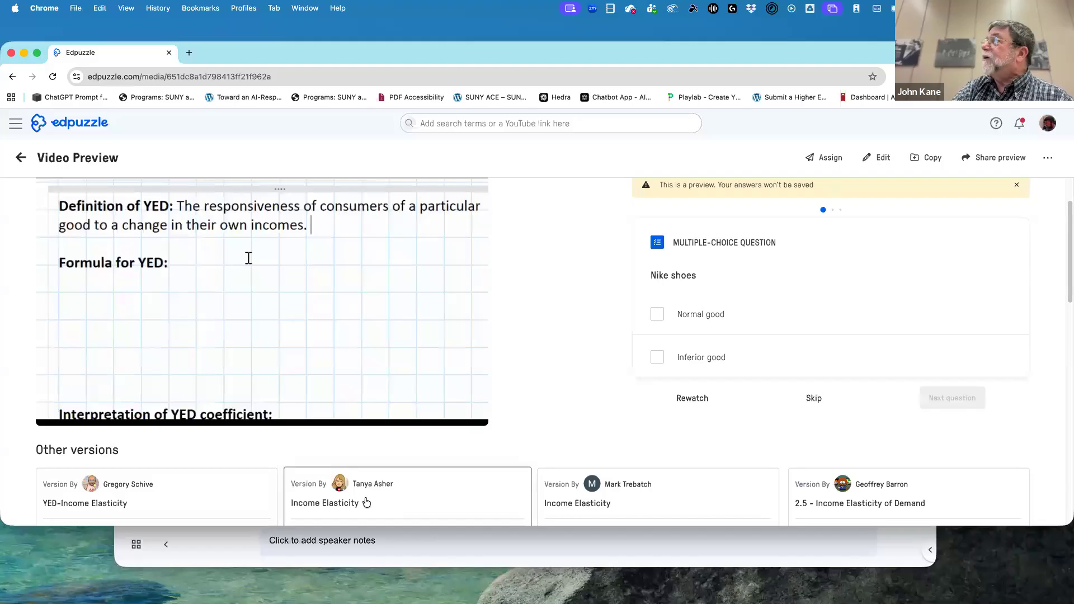
scroll(381, 501, "down", 5)
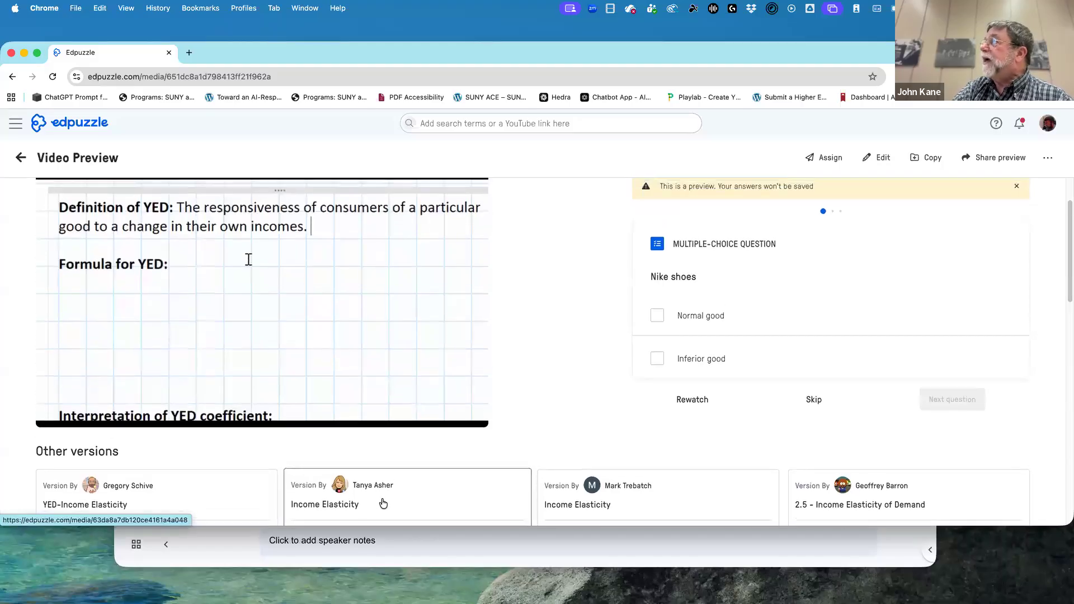
scroll(386, 498, "down", 12)
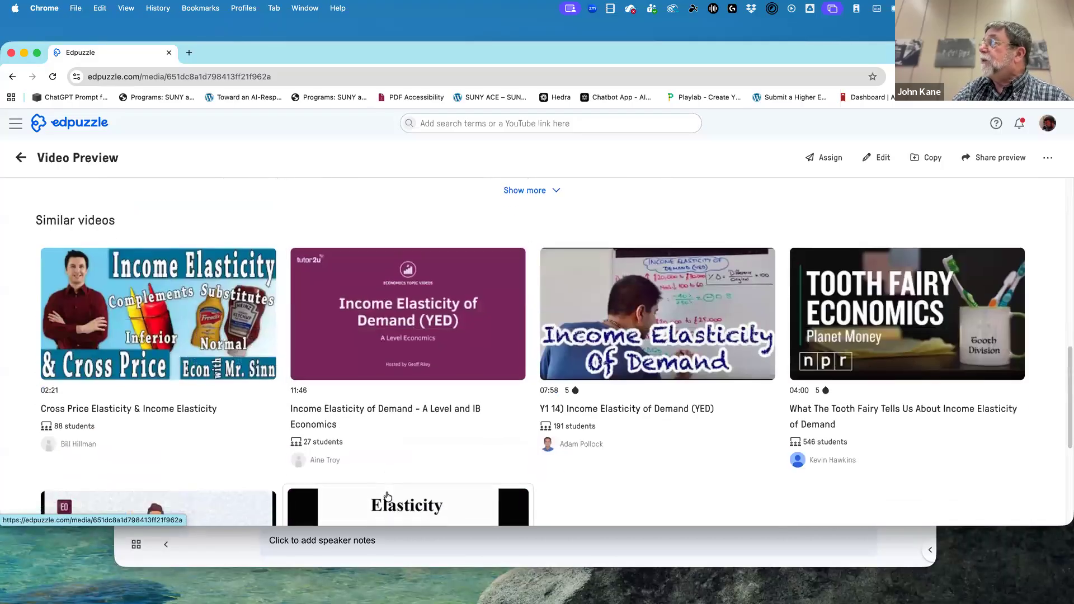
scroll(388, 495, "up", 1)
mouse_move(387, 496)
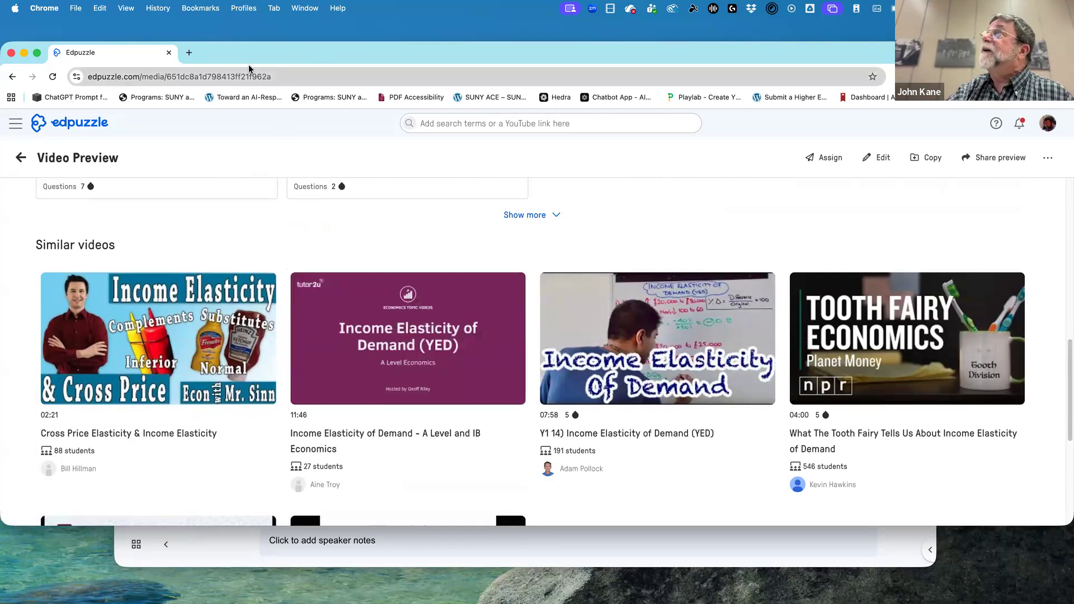
Open YouTube in a new browser tab and search for "addictions".
left_click(189, 53)
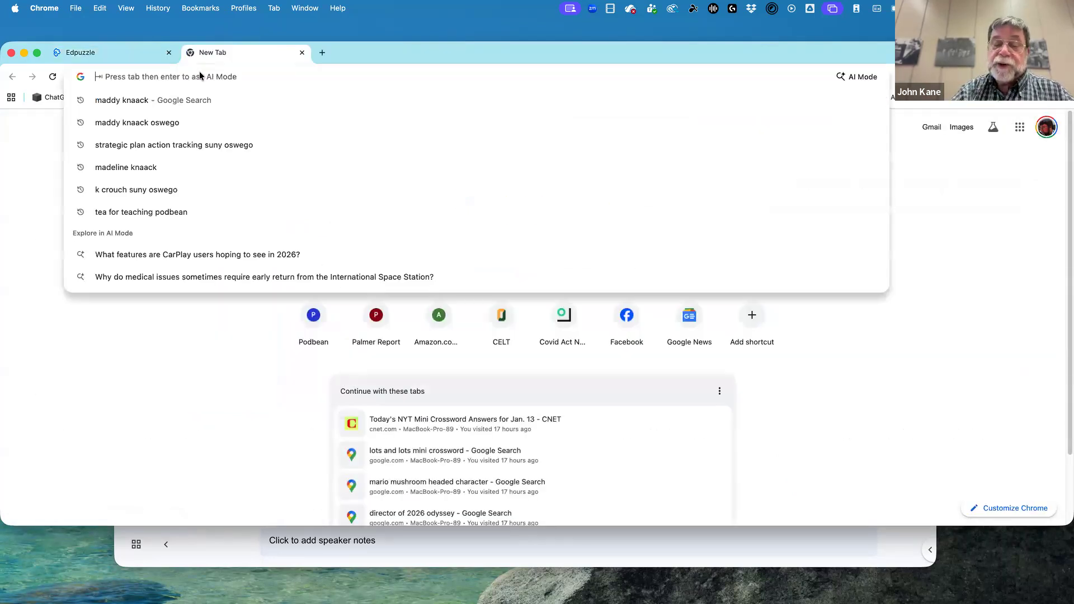
type("youtube.com")
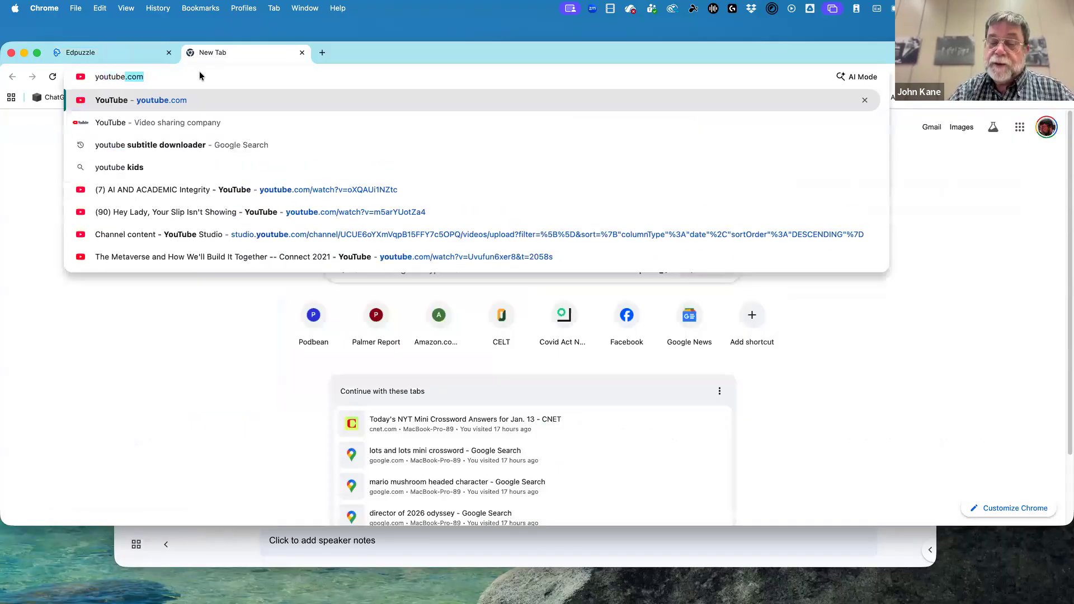
key("Return")
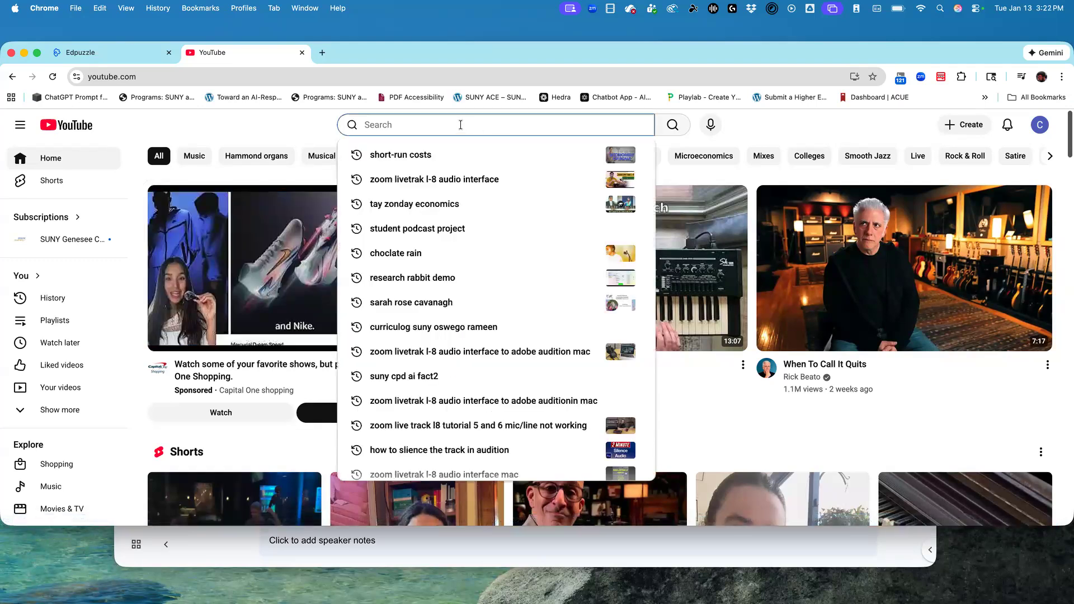
type("addiction")
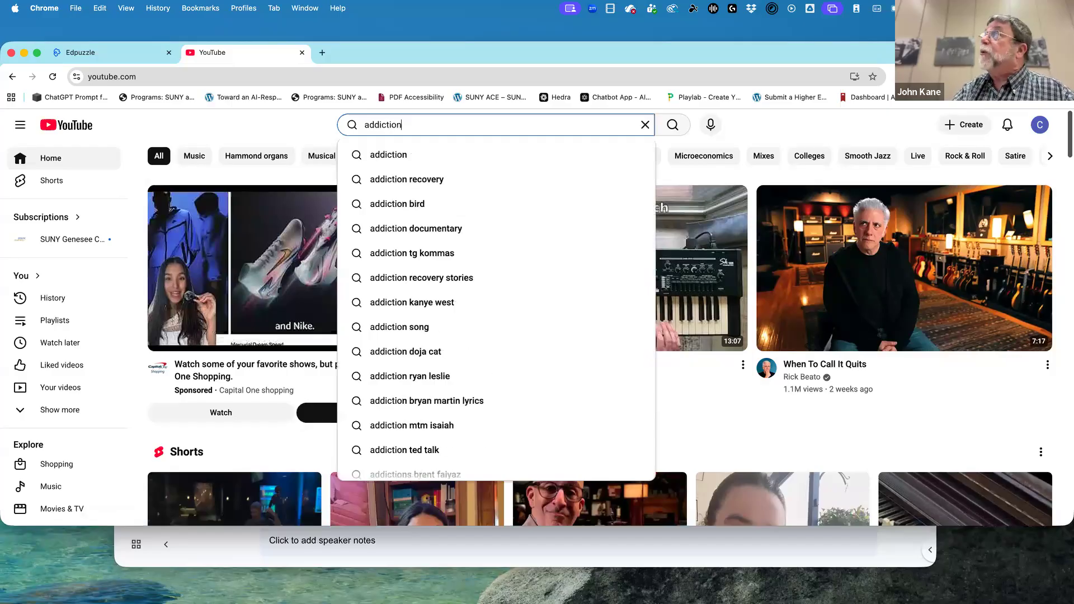
type("s")
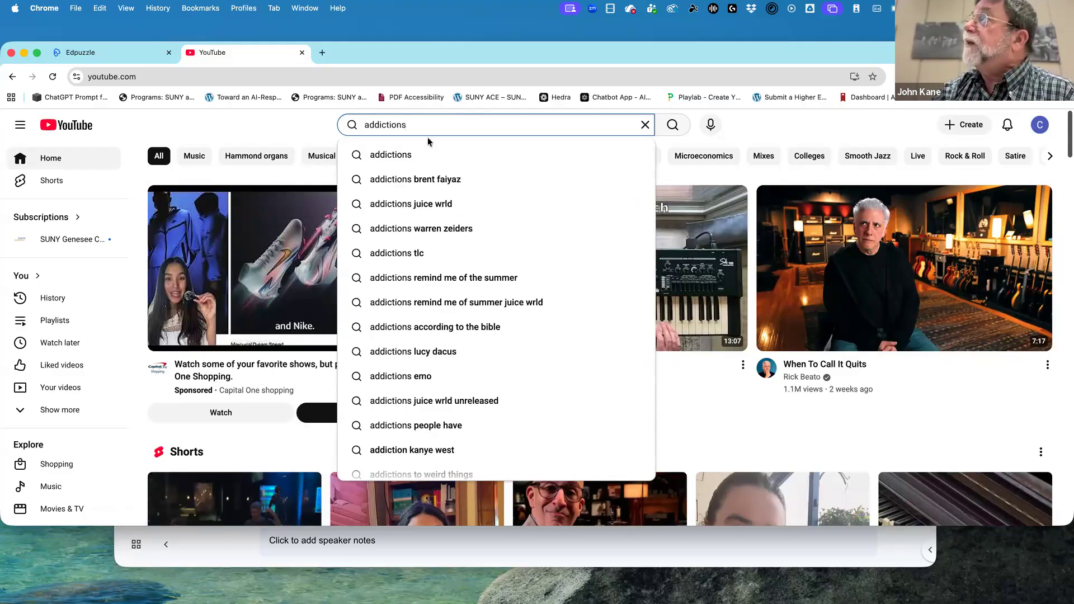
left_click(425, 158)
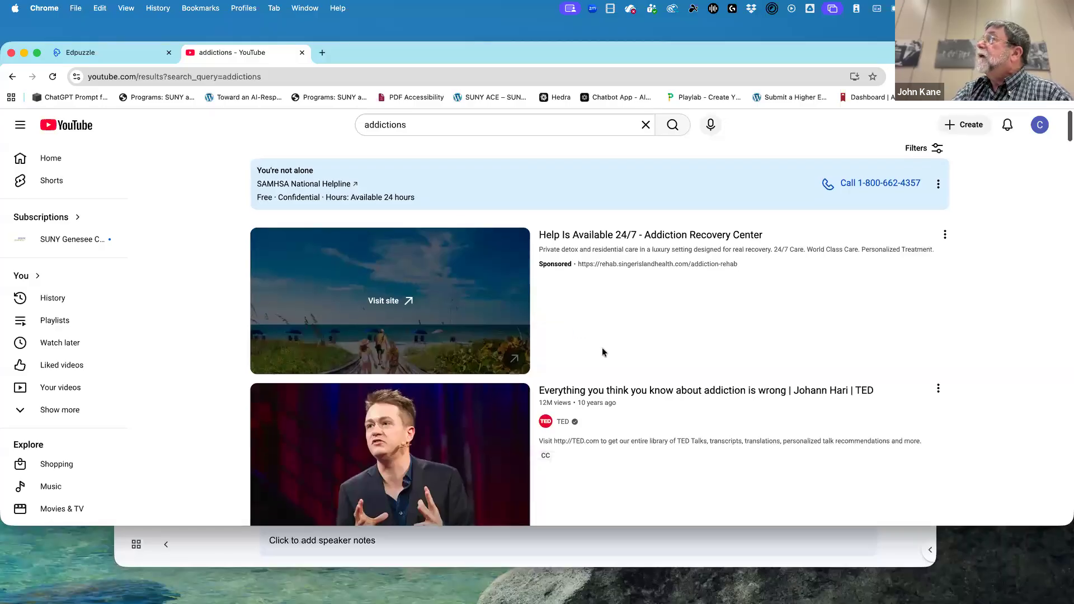
Look through the YouTube search results for a short, suitable video on addiction.
scroll(601, 349, "down", 3)
scroll(602, 350, "down", 4)
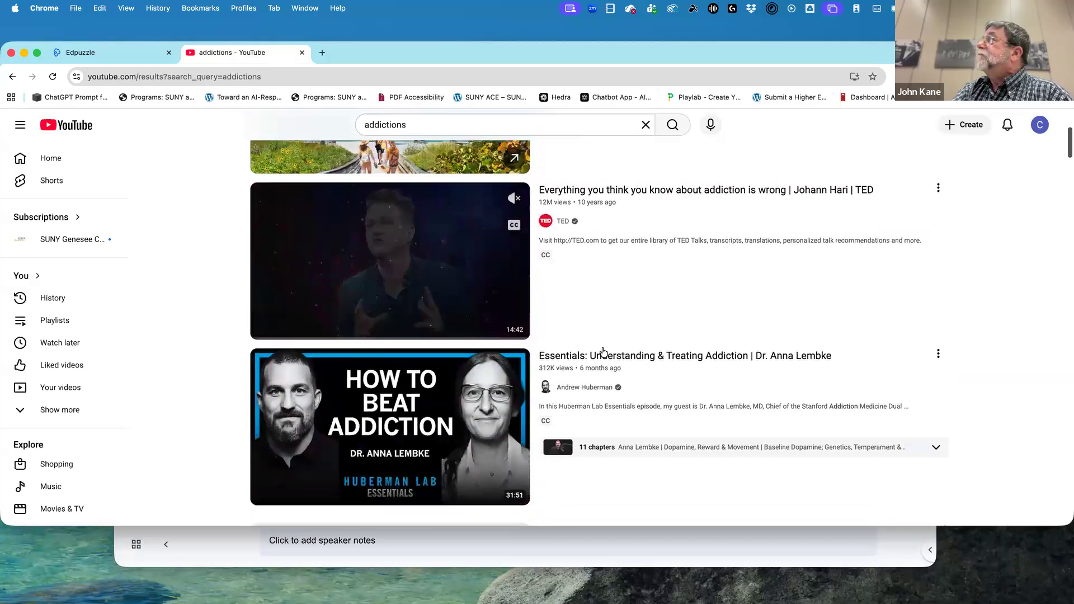
scroll(603, 351, "down", 7)
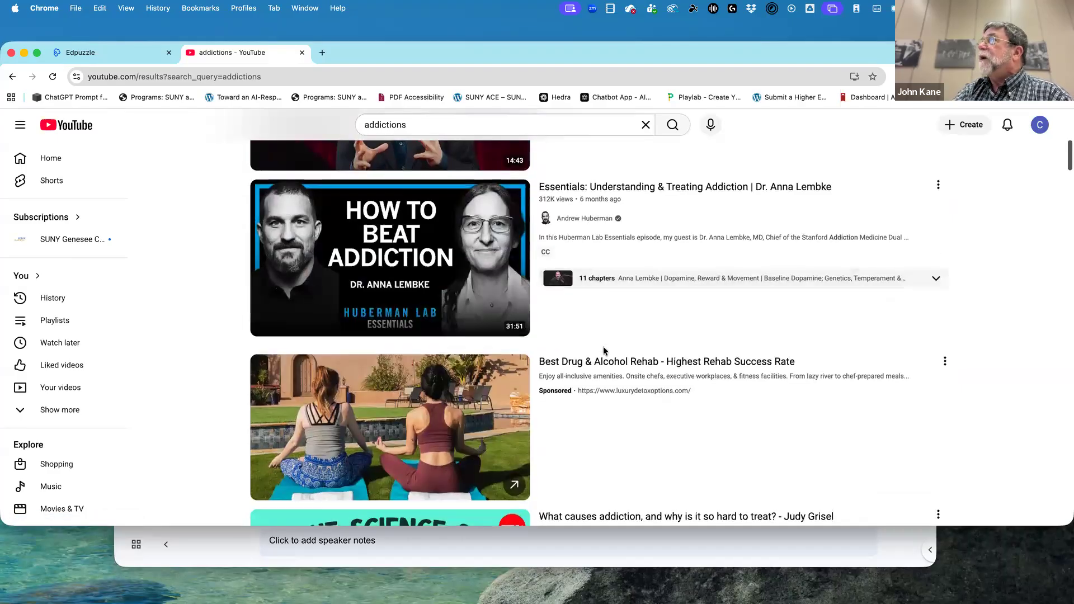
scroll(603, 351, "down", 3)
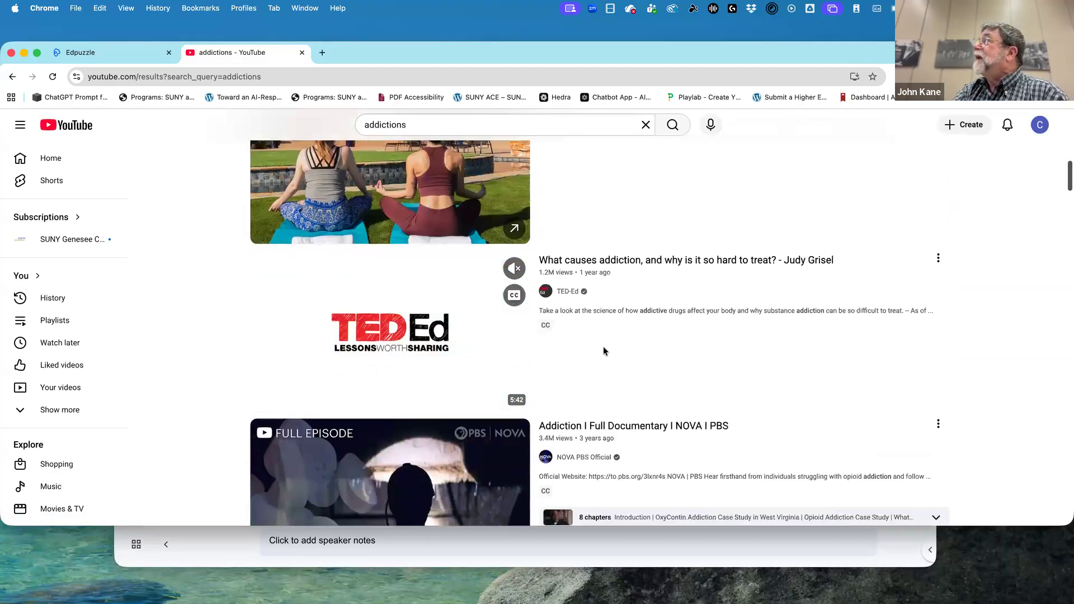
scroll(604, 351, "down", 1)
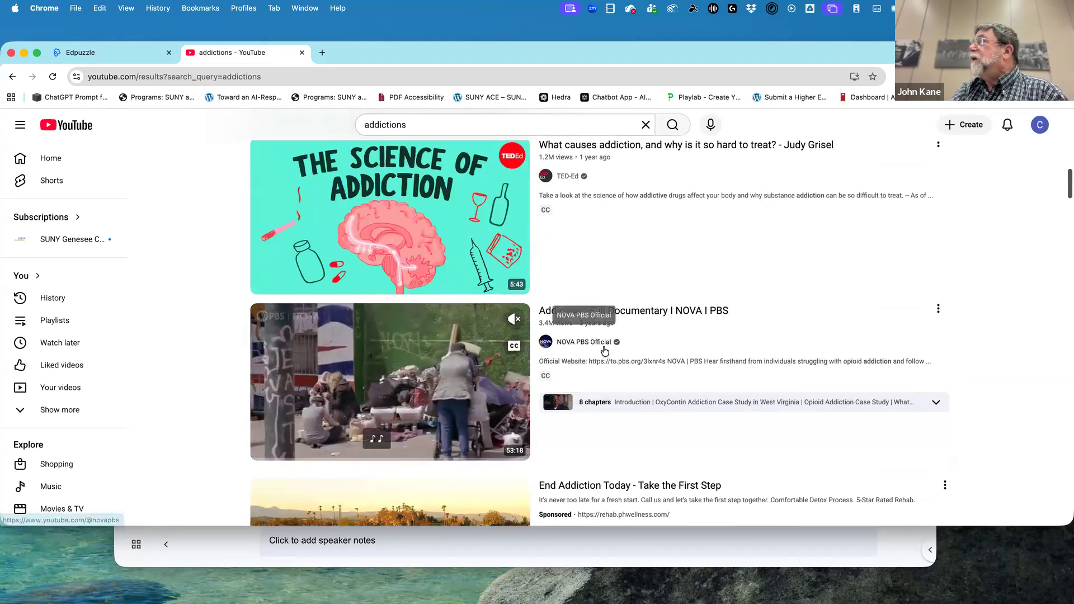
scroll(604, 350, "down", 1)
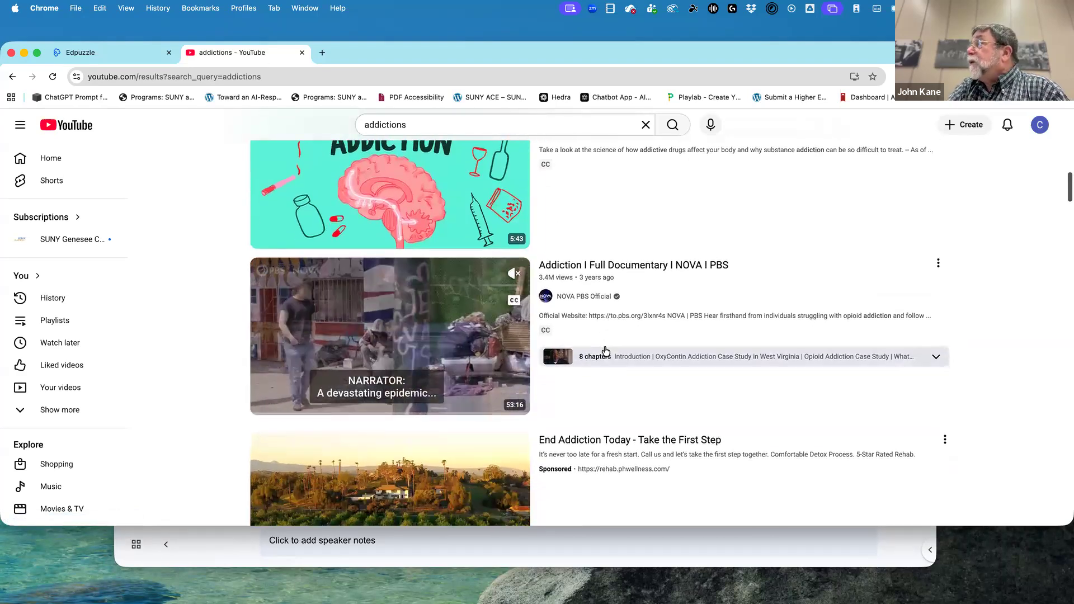
scroll(604, 348, "down", 2)
scroll(605, 348, "down", 1)
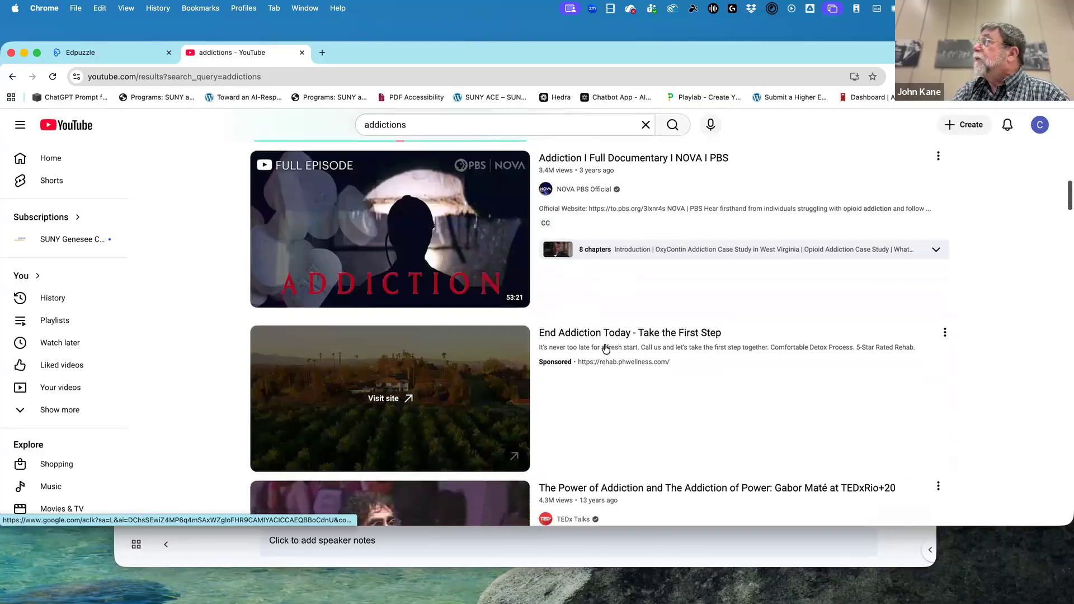
scroll(605, 348, "down", 4)
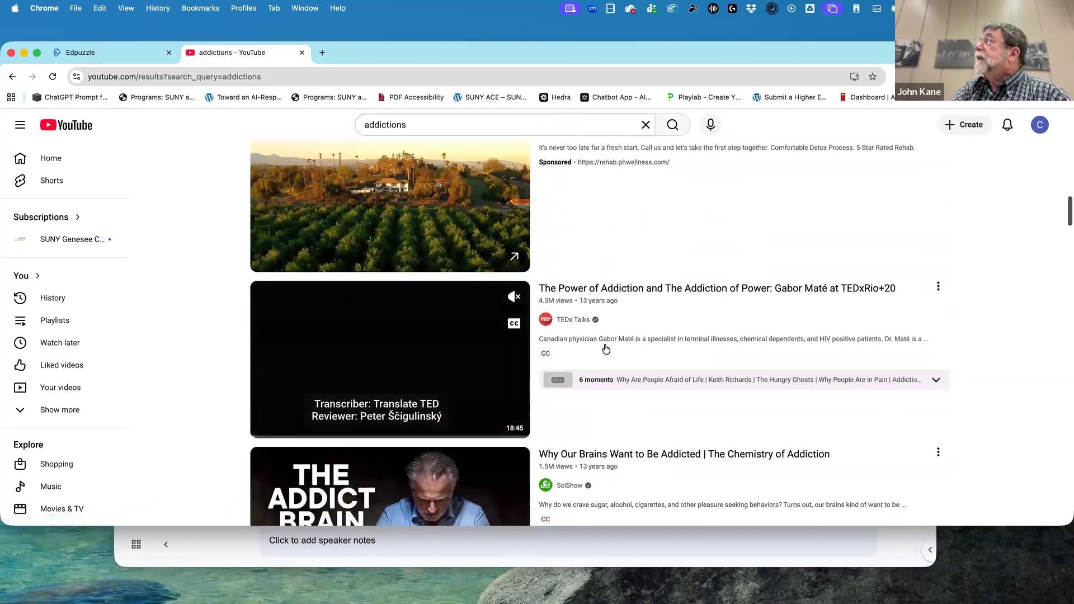
scroll(606, 348, "down", 3)
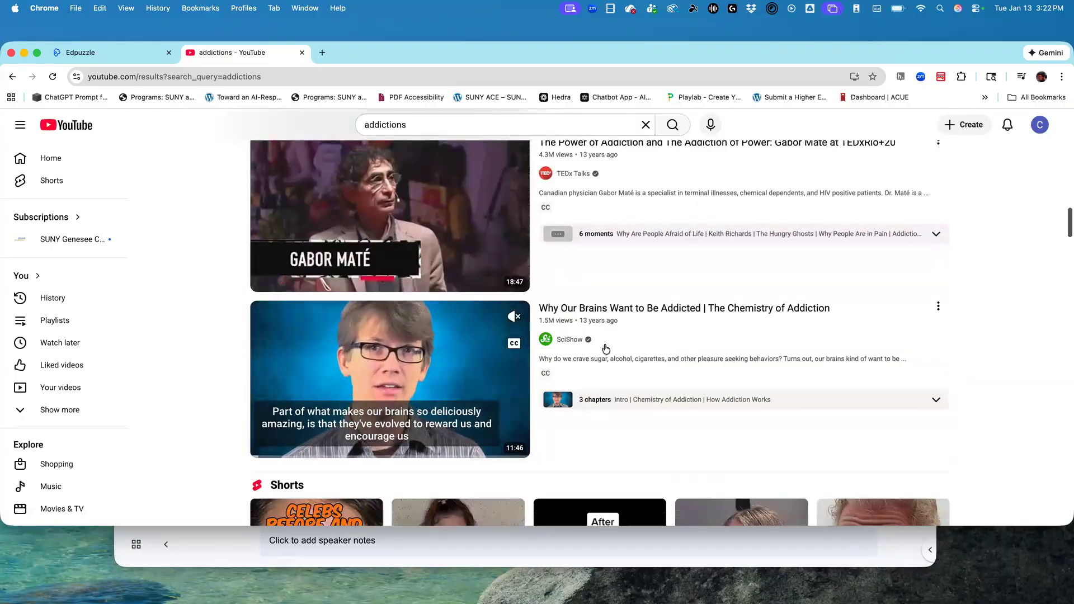
scroll(604, 348, "down", 1)
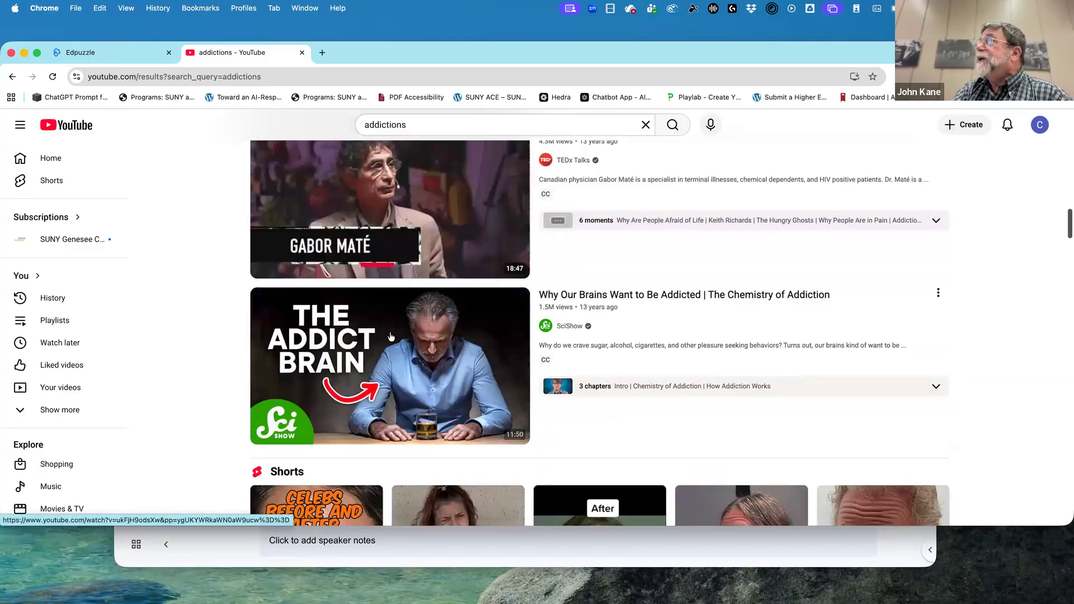
scroll(425, 346, "down", 4)
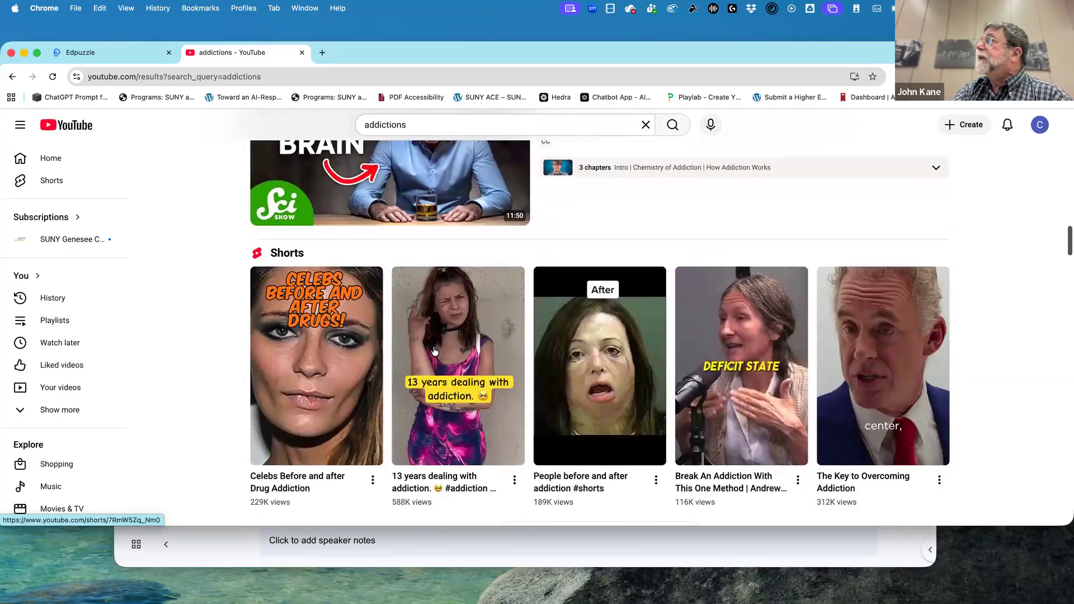
scroll(434, 350, "down", 1)
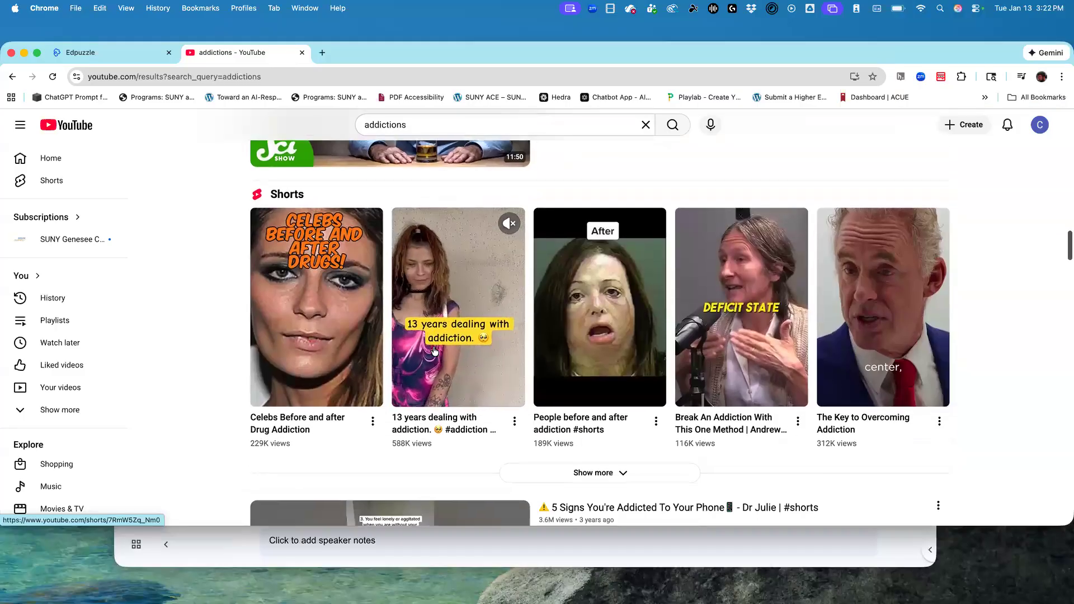
scroll(434, 351, "down", 5)
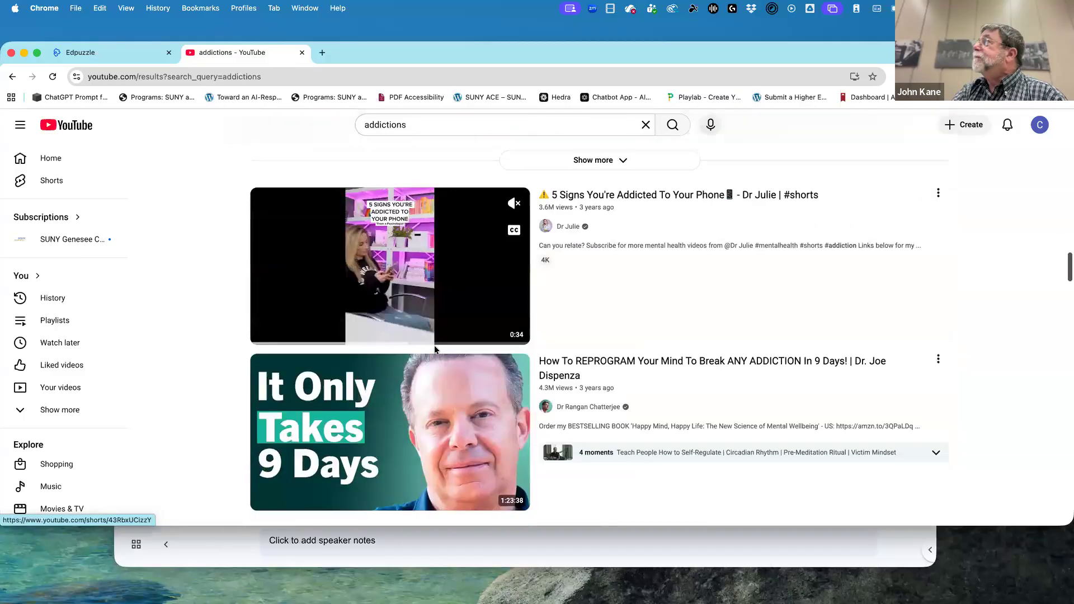
scroll(434, 344, "down", 1)
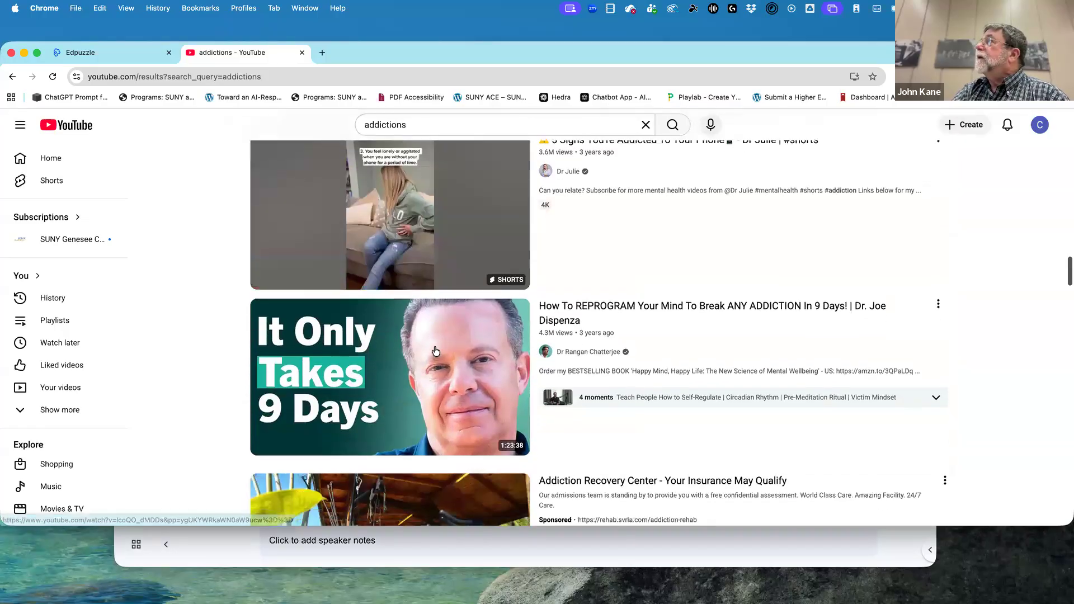
scroll(436, 351, "down", 6)
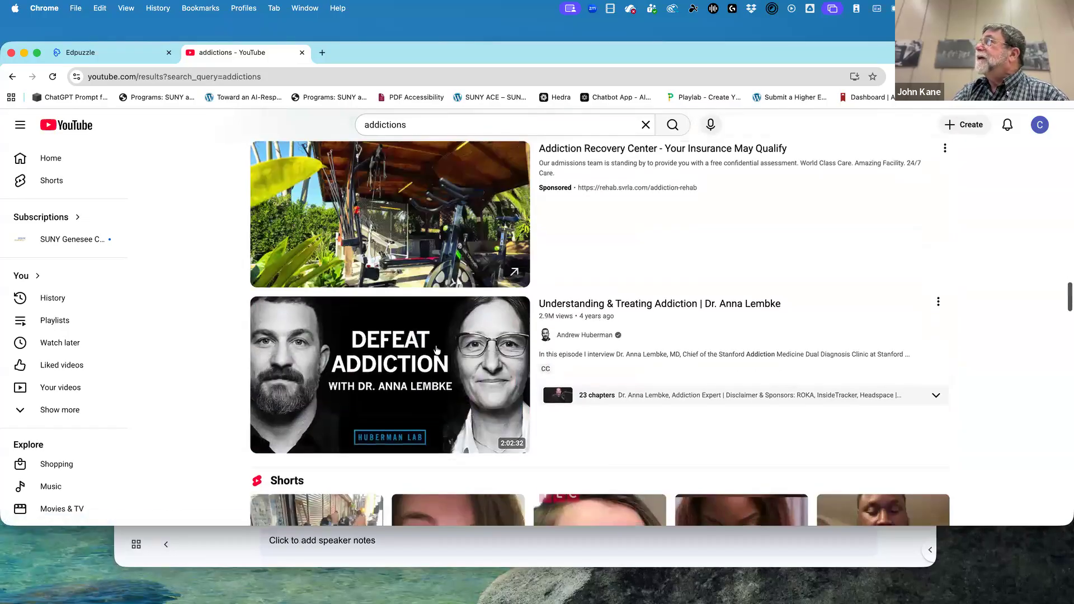
scroll(436, 350, "down", 1)
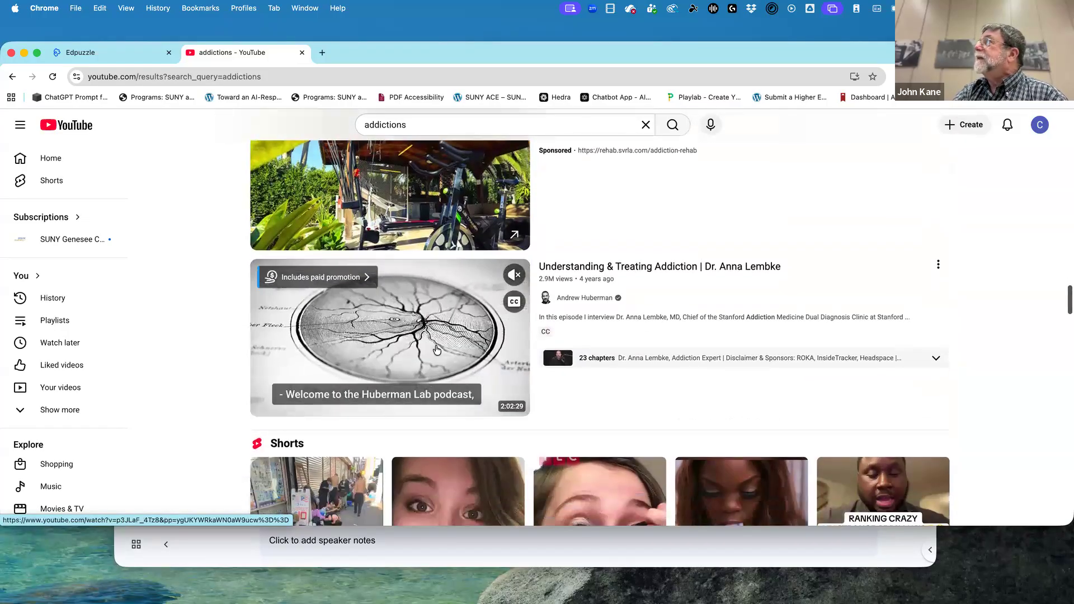
scroll(436, 349, "down", 5)
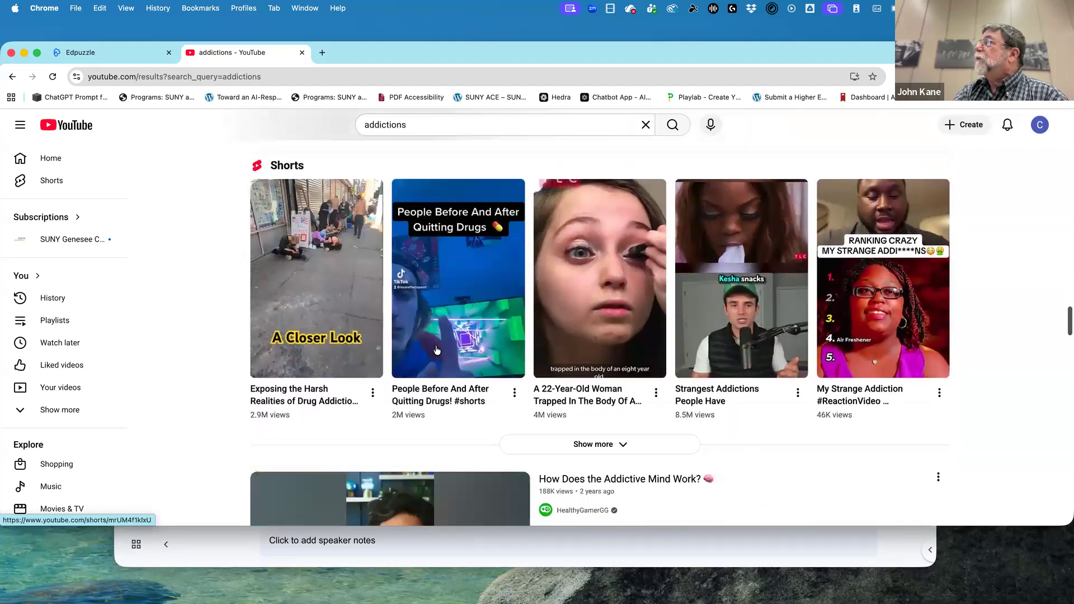
scroll(436, 349, "down", 1)
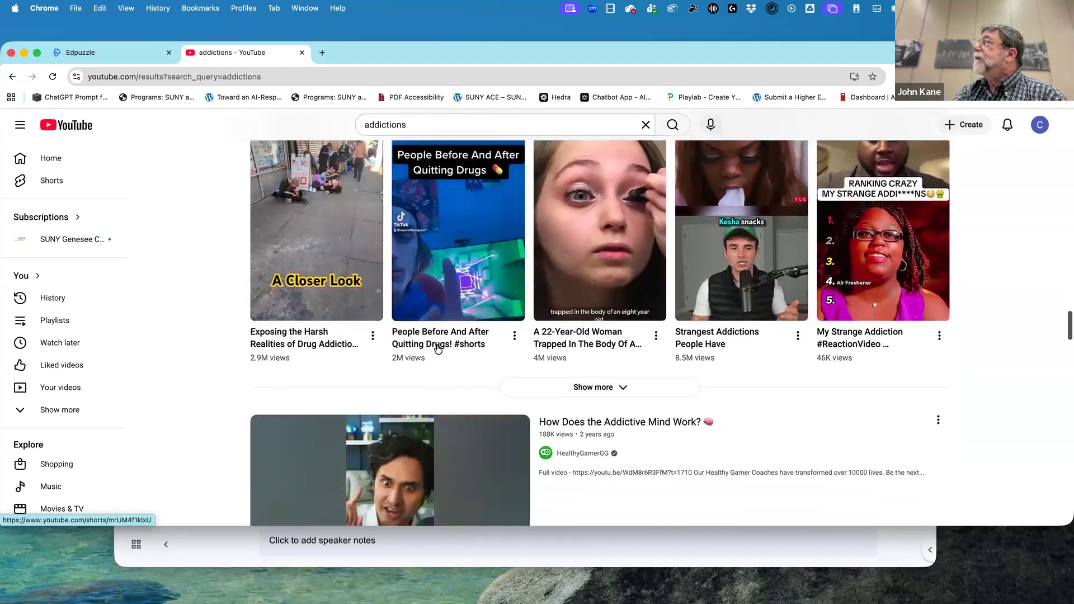
scroll(438, 348, "down", 3)
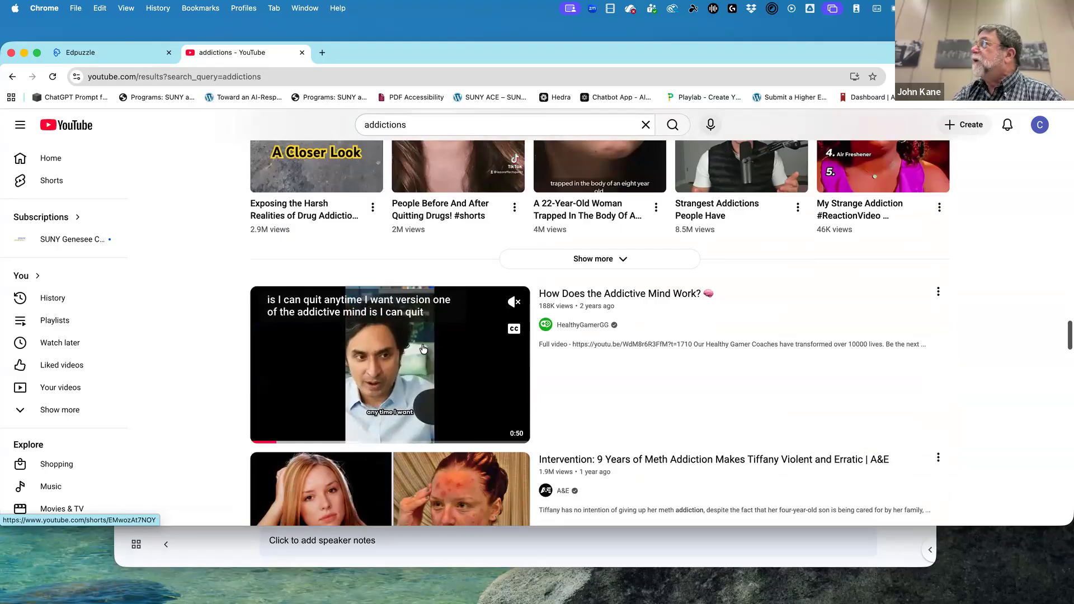
Open the HealthyGamerGG short "How Does the Addictive Mind Work?" and copy its share link.
left_click(422, 348)
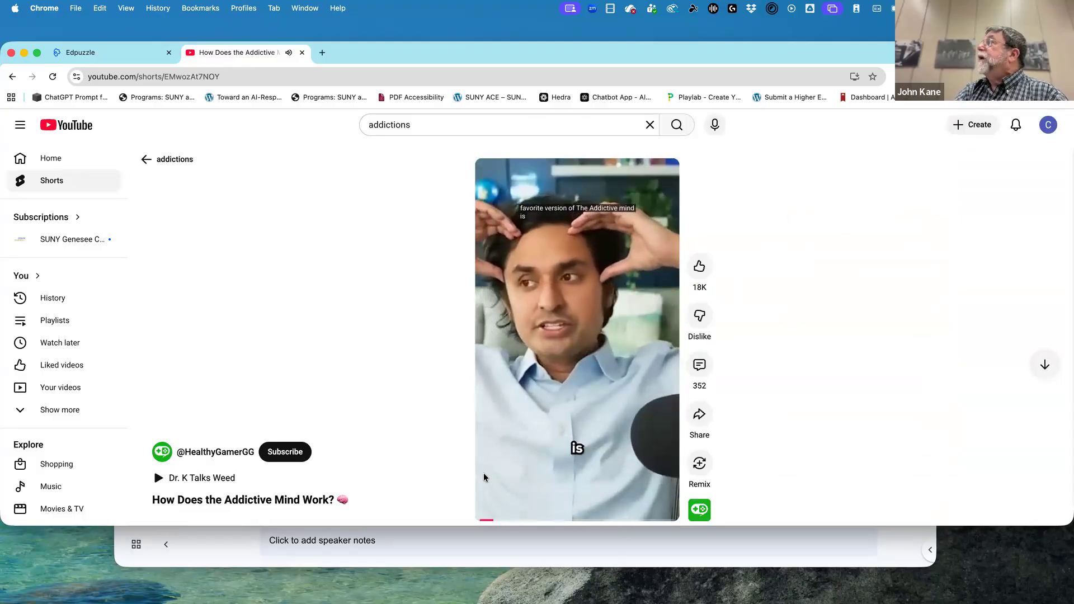
left_click(698, 414)
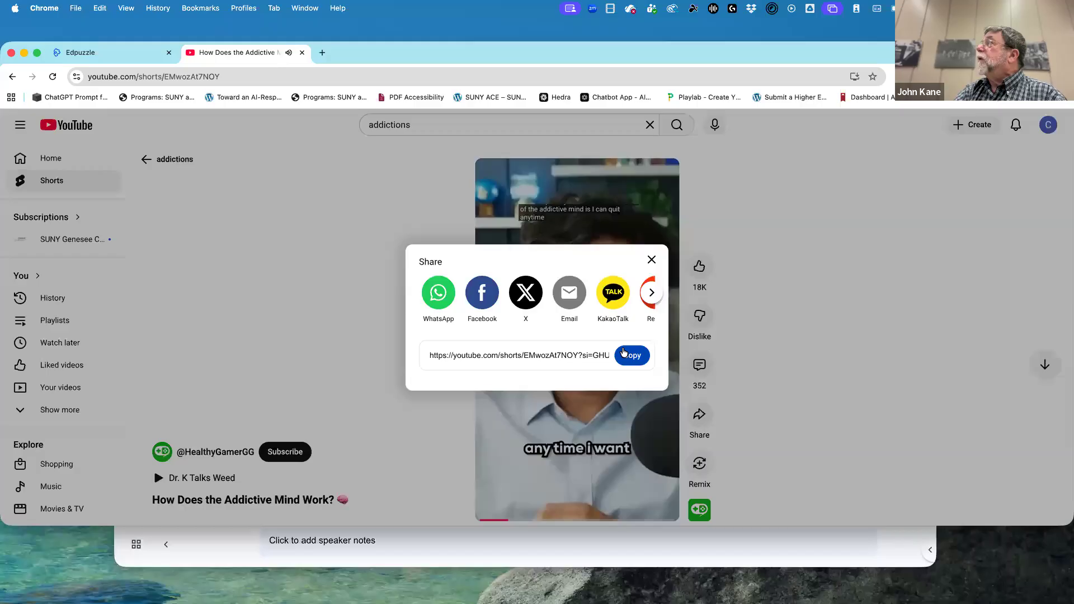
left_click(625, 355)
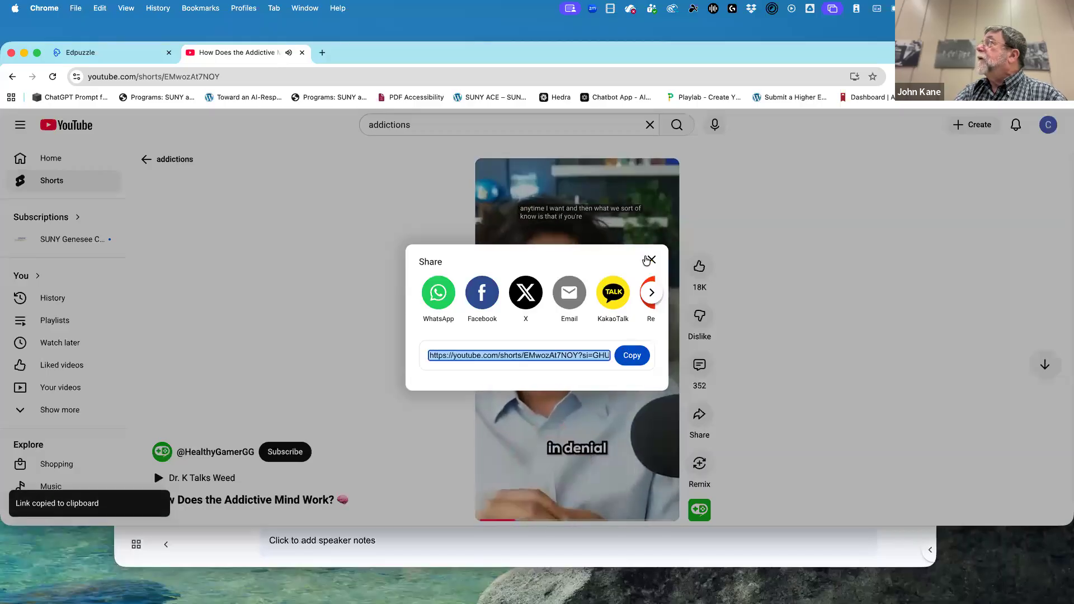
left_click(648, 260)
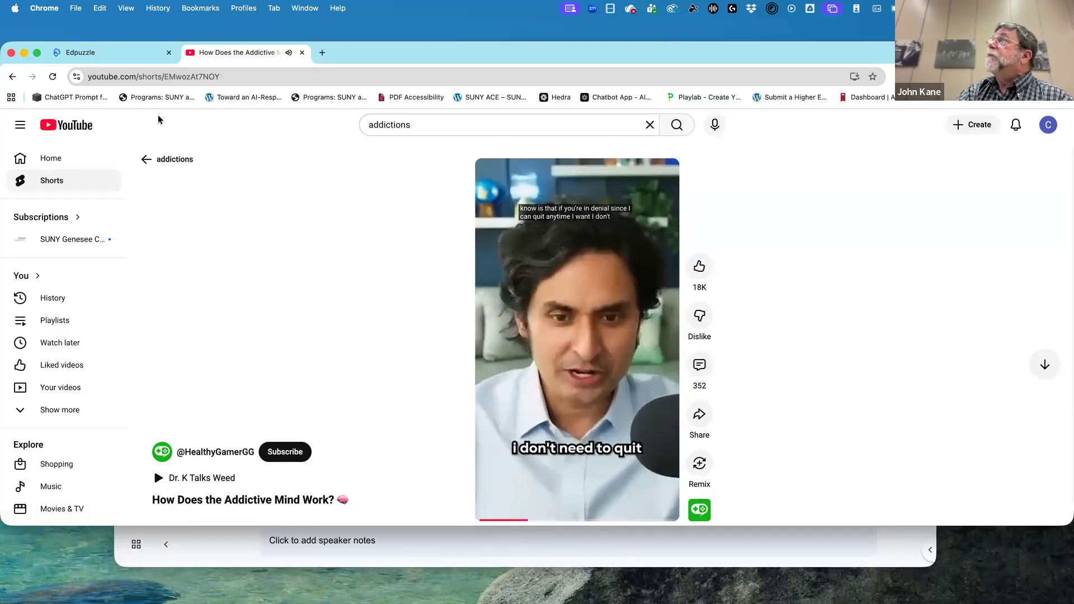
Switch back to Edpuzzle and try to find the video by its copied YouTube link, repeating the attempt from the recent searches.
left_click(89, 54)
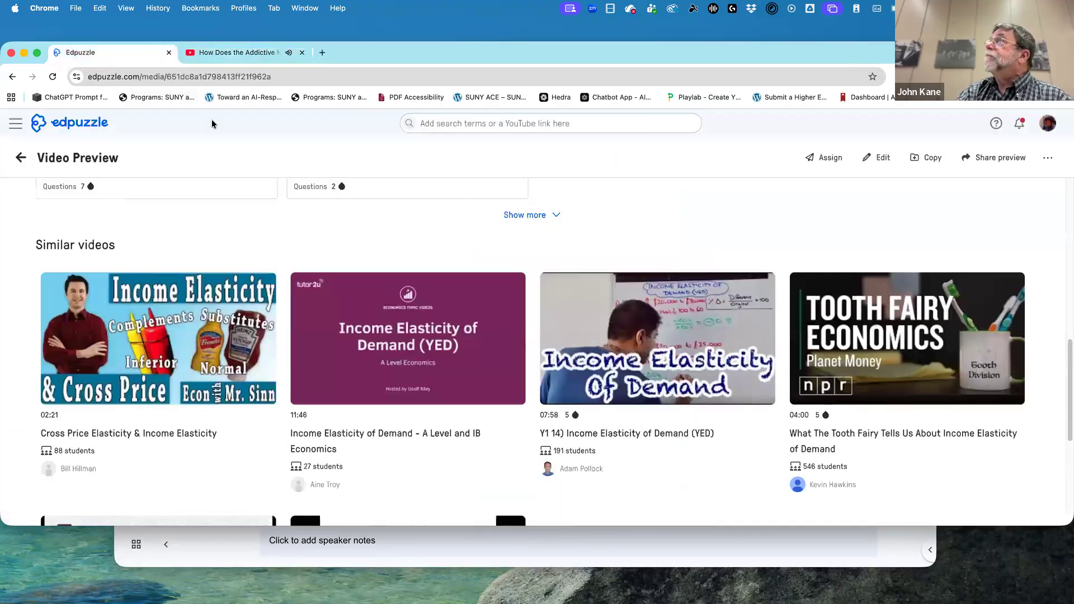
left_click(481, 123)
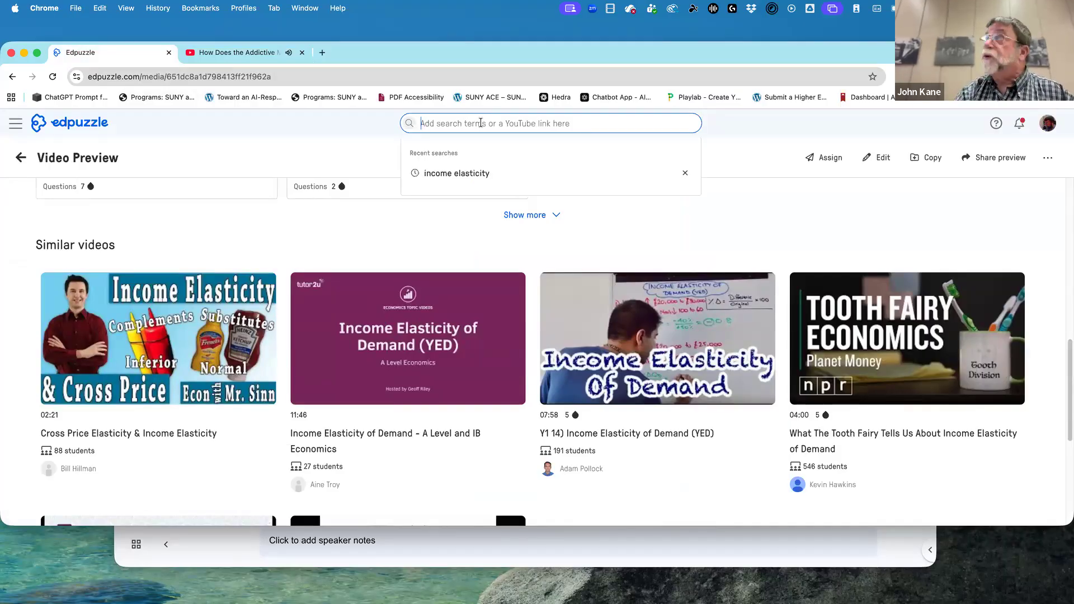
key("super+v")
key("Return")
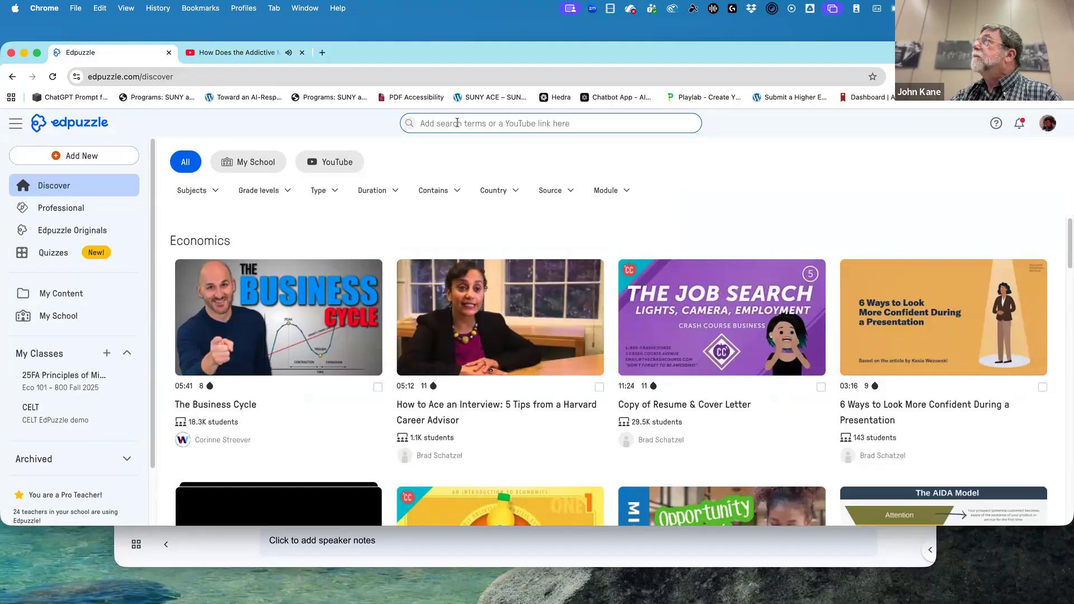
left_click(456, 123)
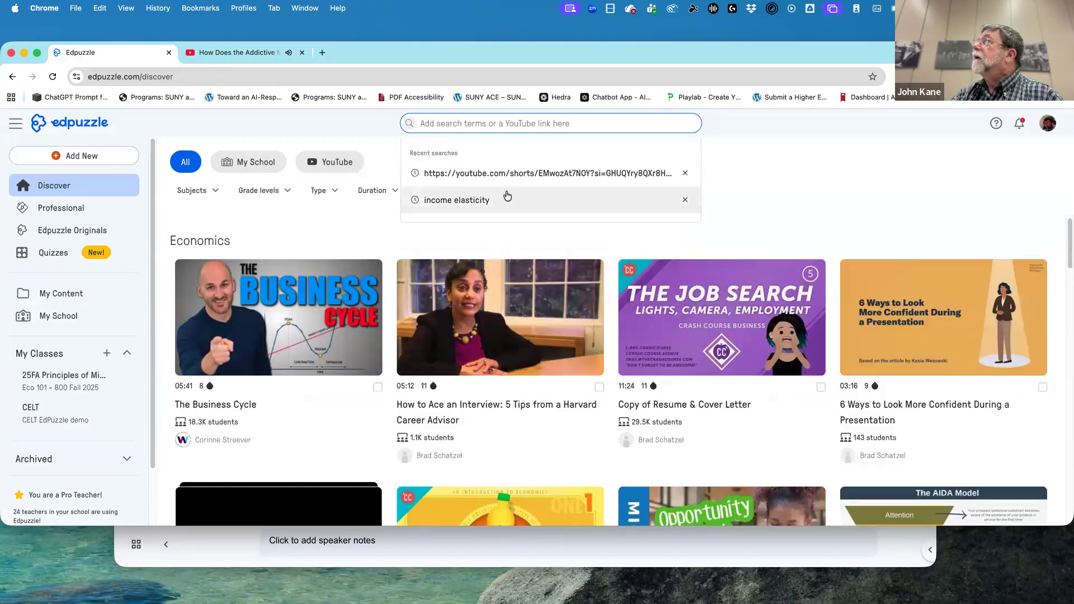
left_click(496, 177)
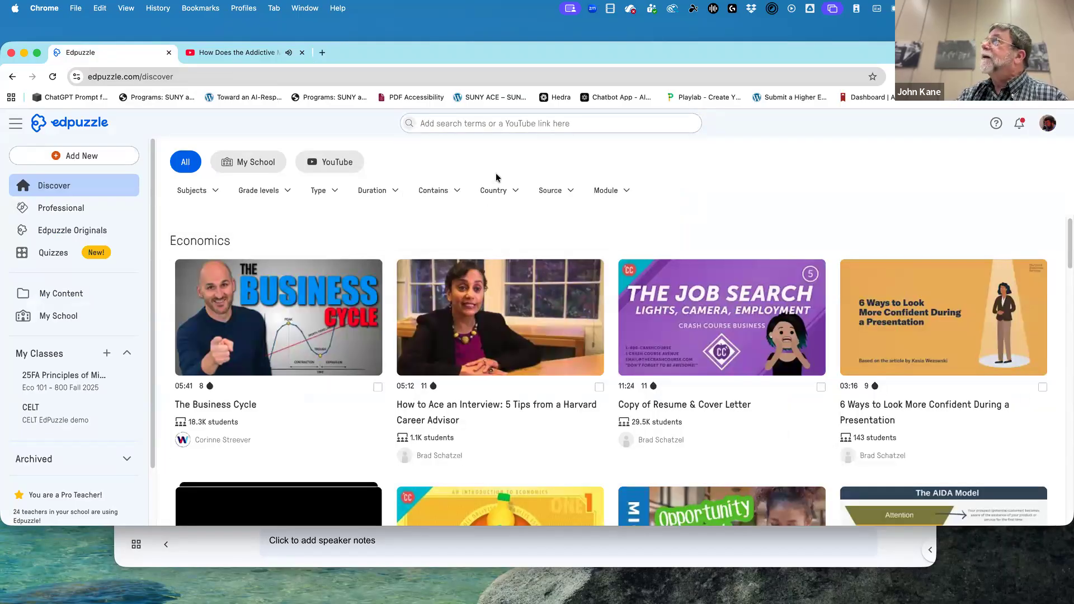
Restrict the Edpuzzle Discover page to YouTube content and try to find the short by its copied link.
left_click(334, 165)
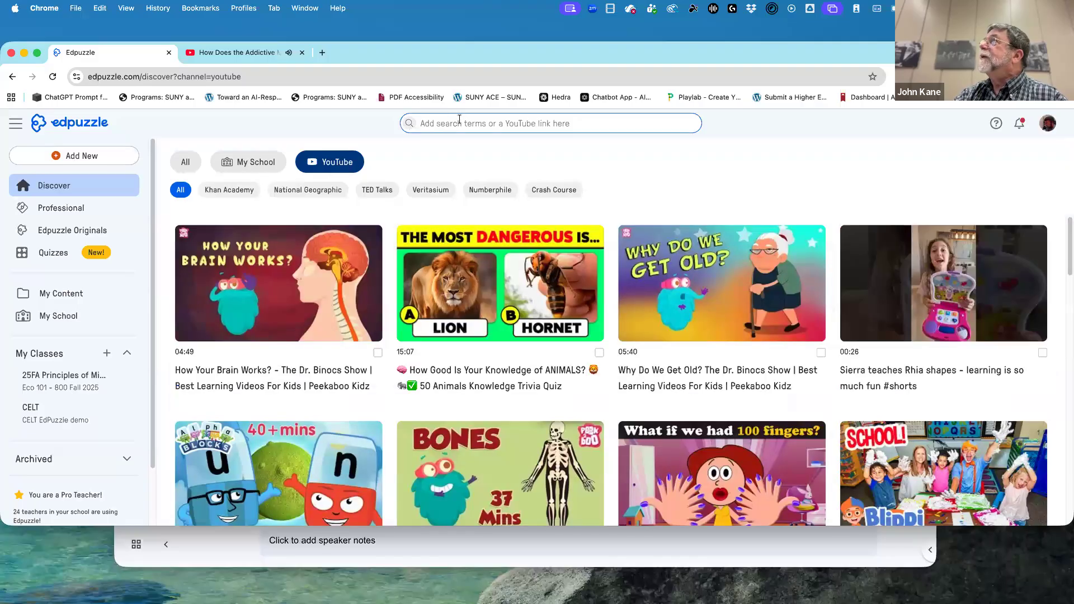
left_click(461, 121)
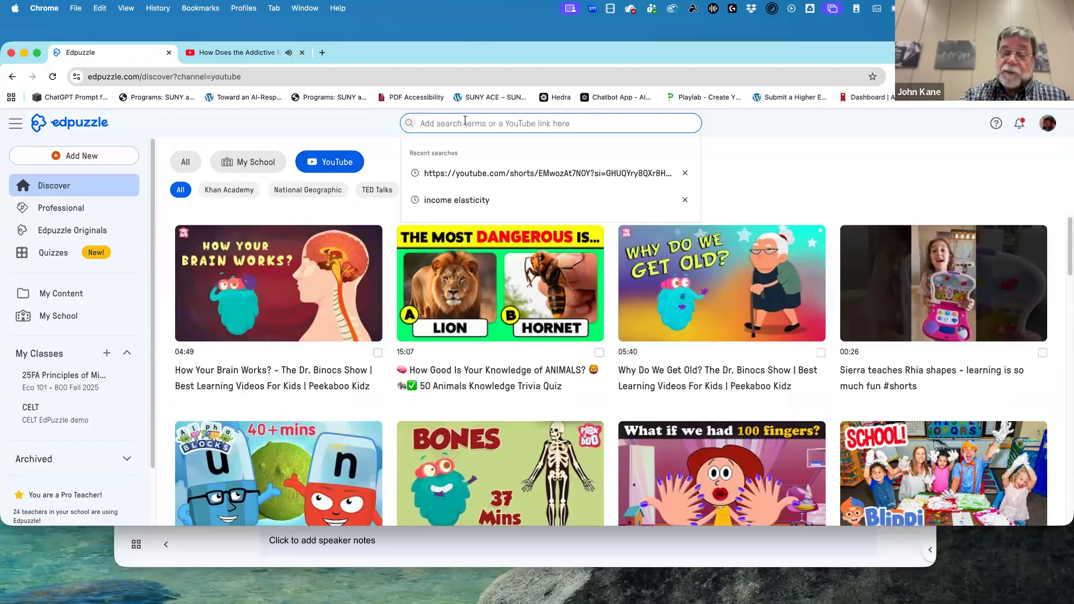
key("super+v")
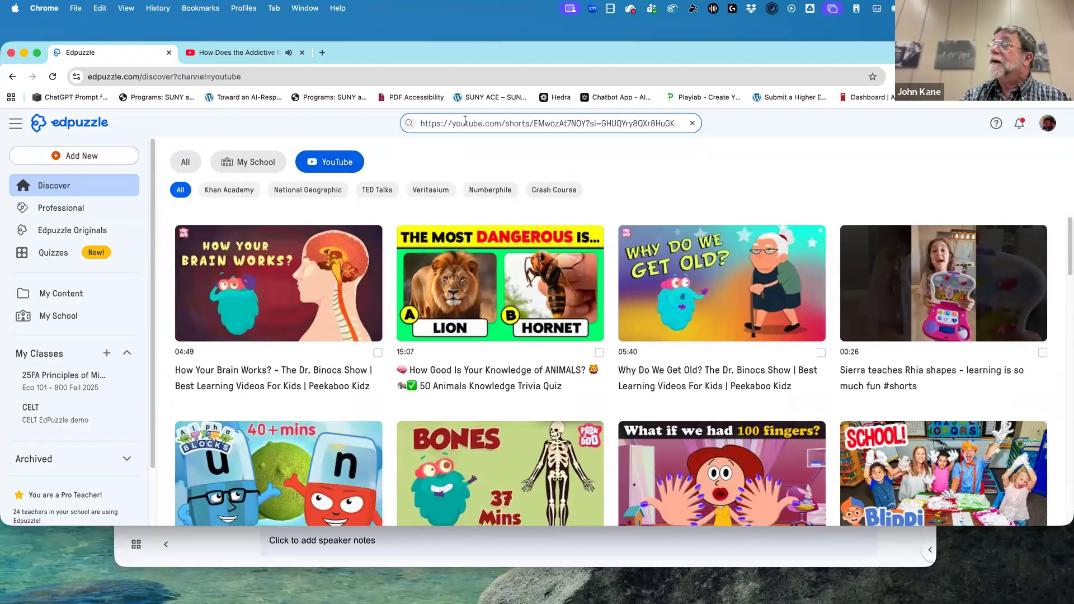
key("Return")
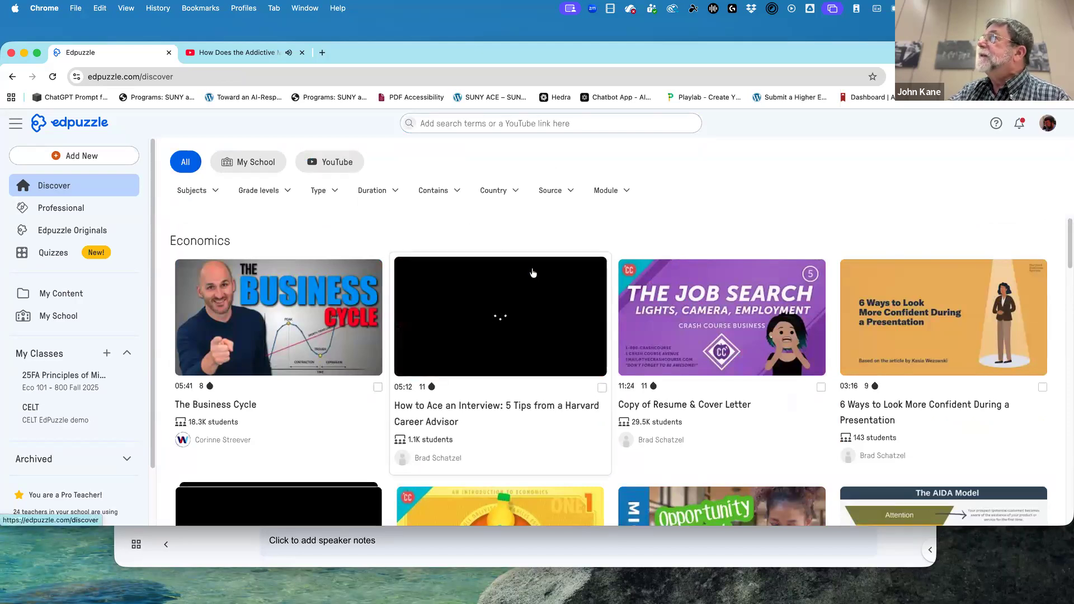
scroll(480, 257, "down", 4)
scroll(480, 257, "down", 1)
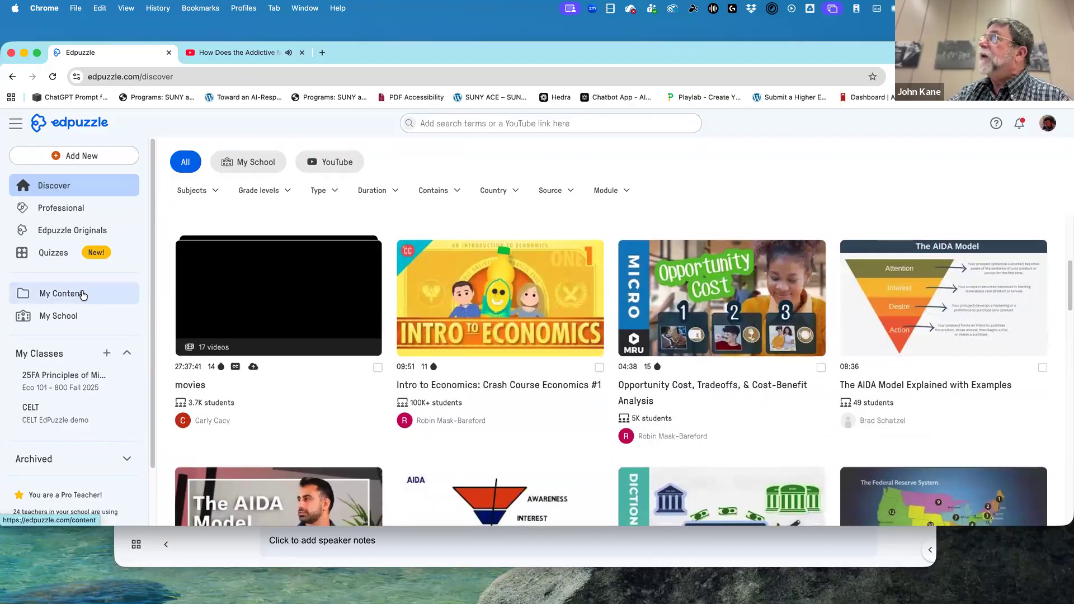
left_click(82, 295)
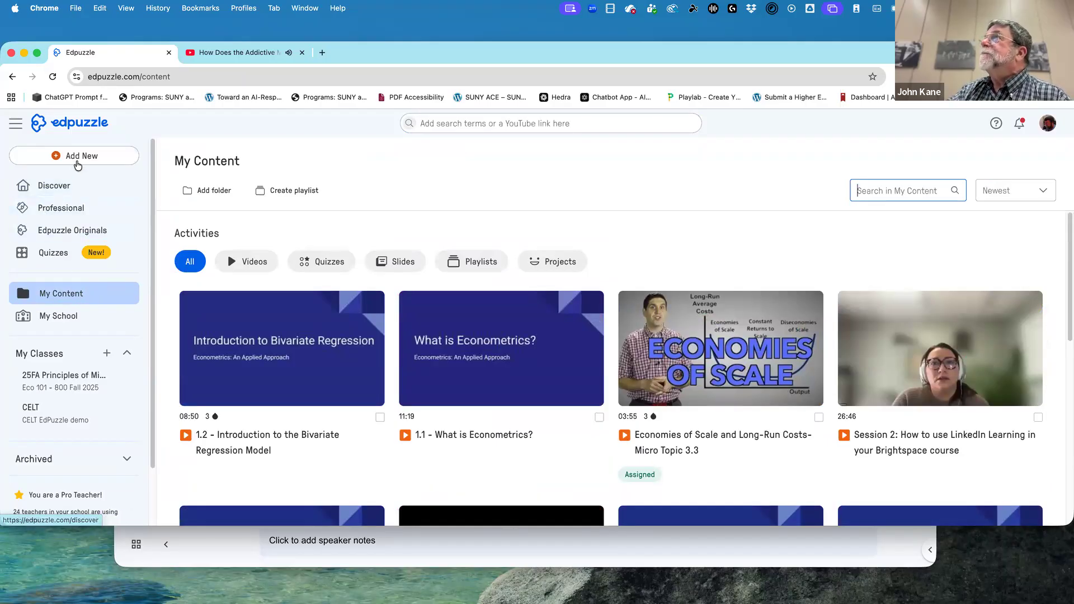
left_click(80, 159)
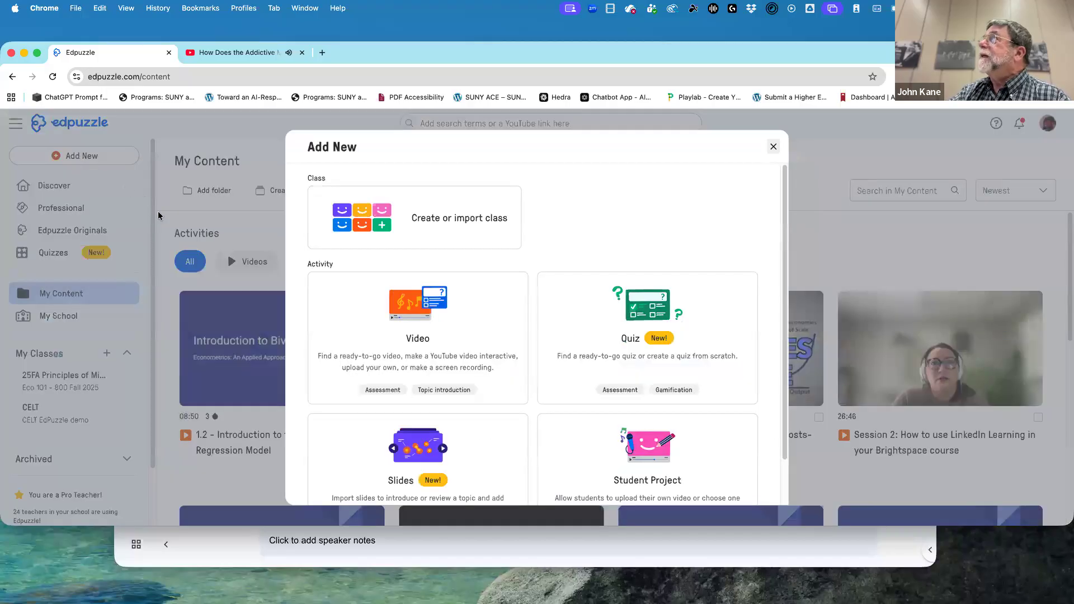
left_click(466, 349)
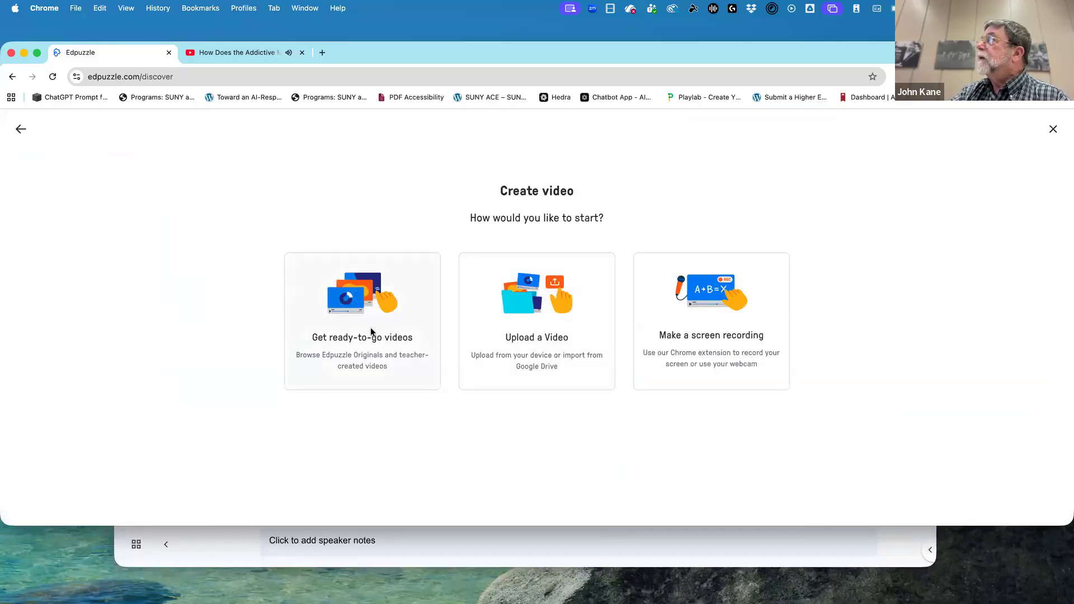
left_click(371, 332)
left_click(371, 331)
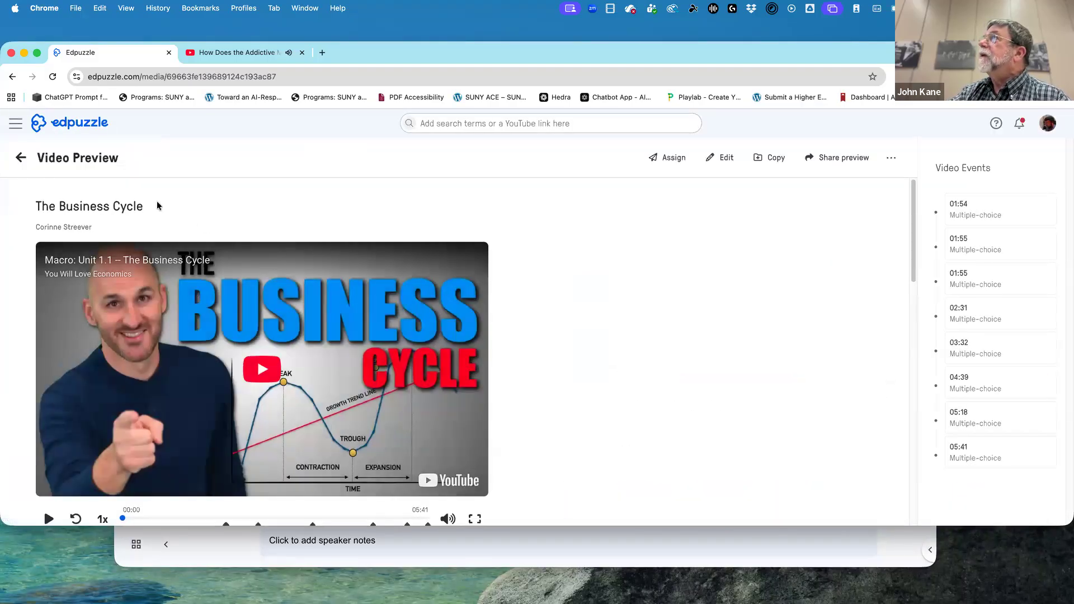
left_click(22, 160)
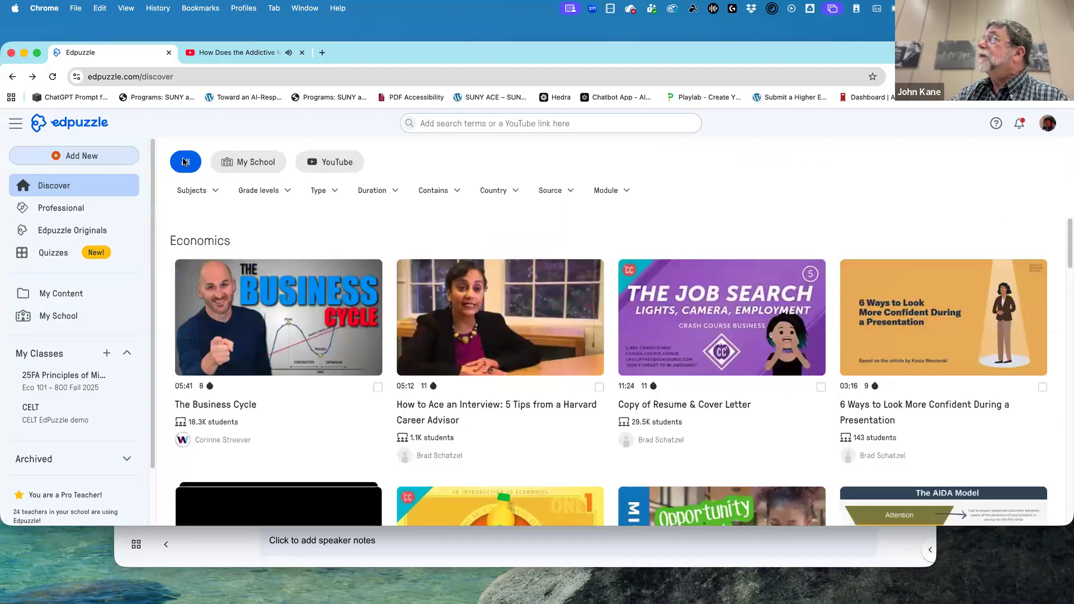
Try once more to find the YouTube short in Edpuzzle's full library by its copied link.
left_click(427, 119)
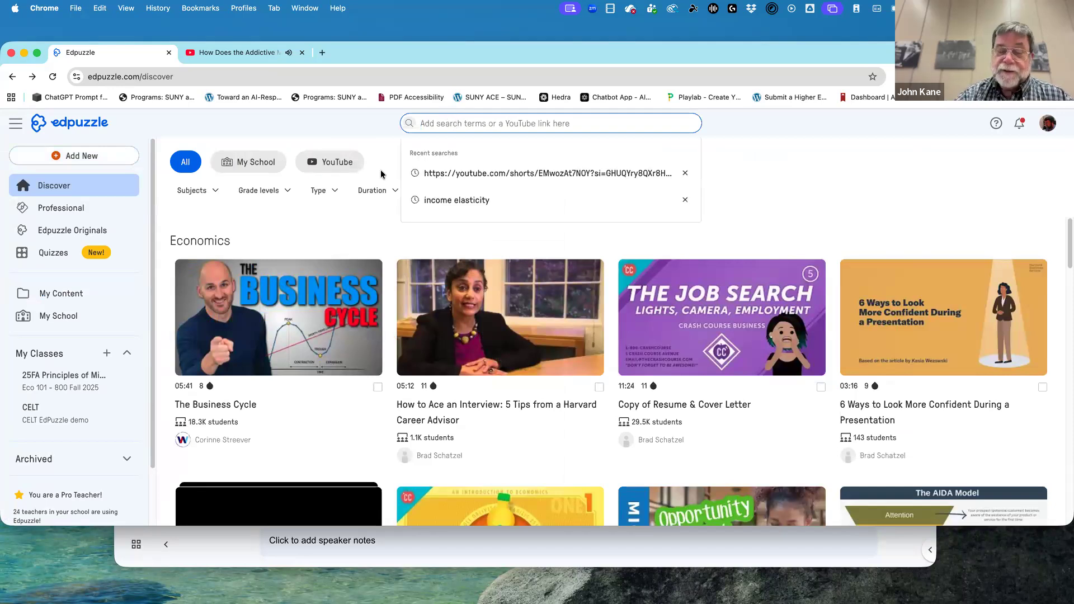
type("v")
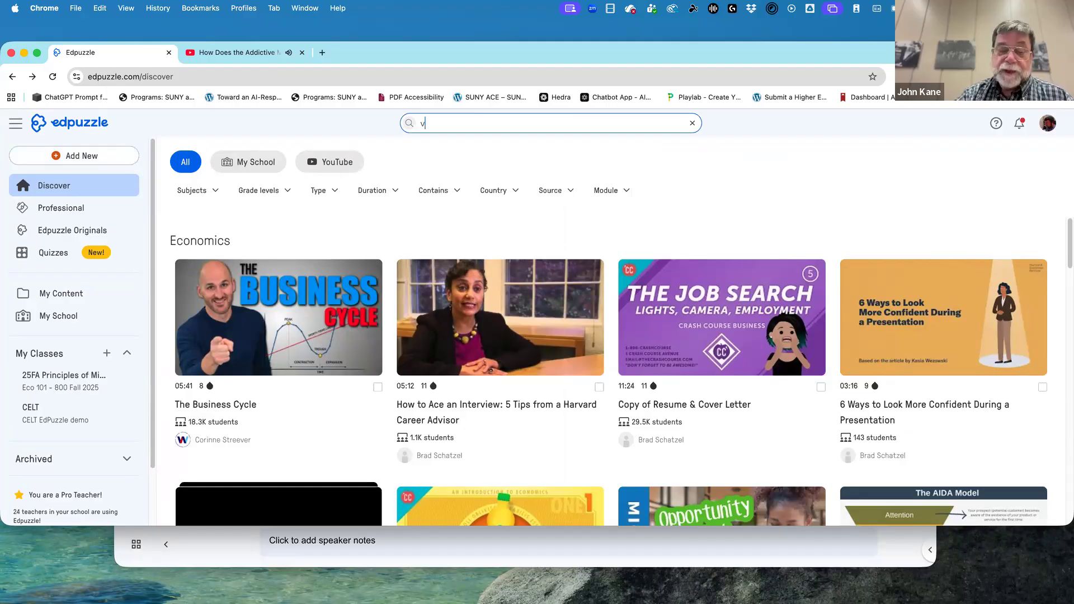
key("BackSpace")
type("https://youtube.com/shorts/EMwozAt7NOY?si=GHUQYry8QXr8HuGK")
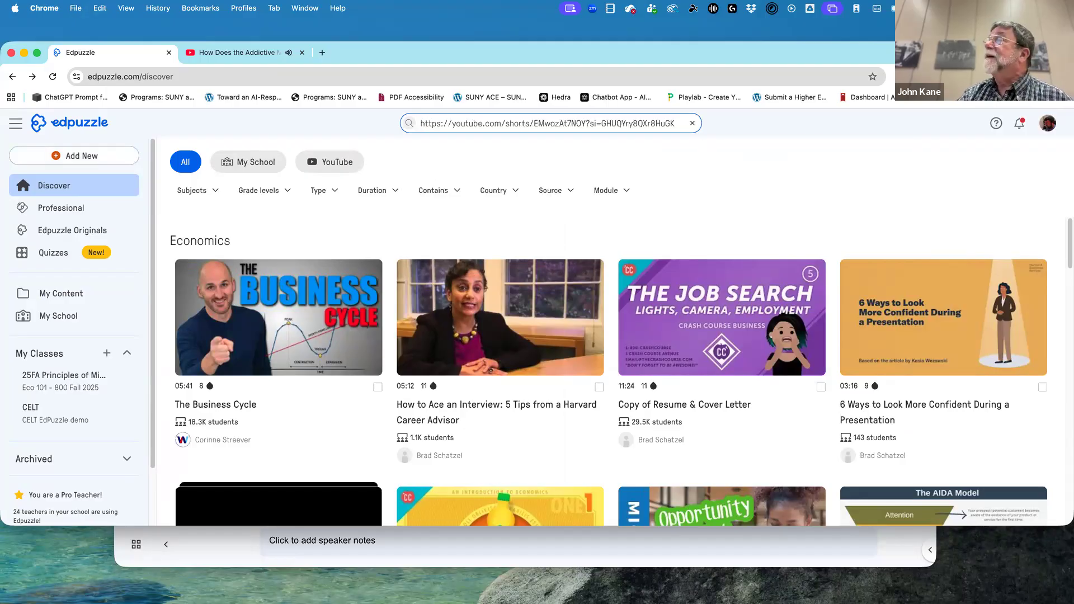
key("Return")
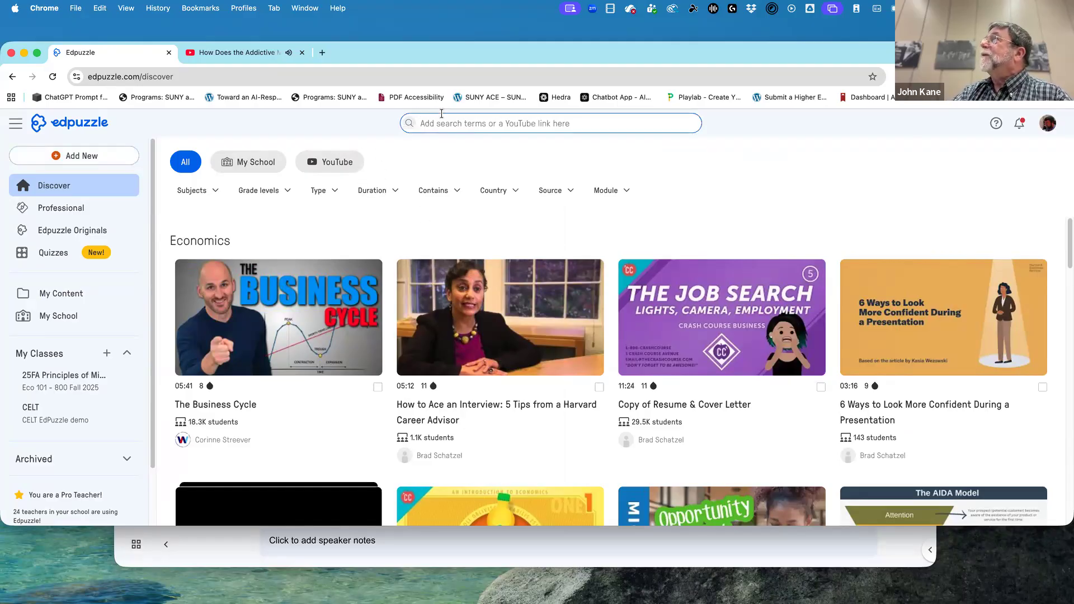
left_click(445, 123)
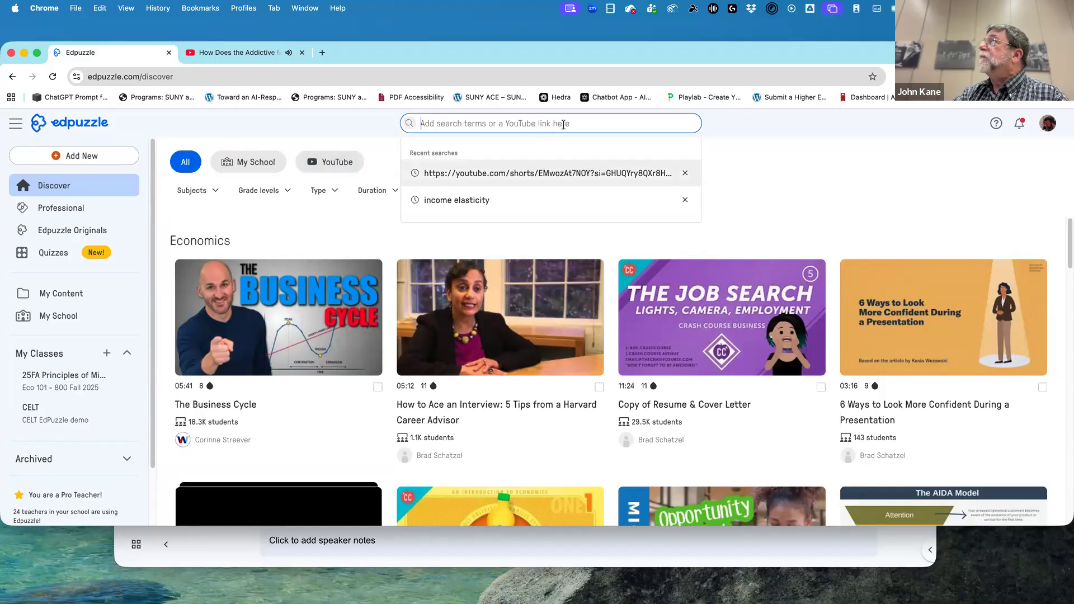
Switch to YouTube, return to the "addictions" search results and open another video on addiction in a new tab.
left_click(259, 54)
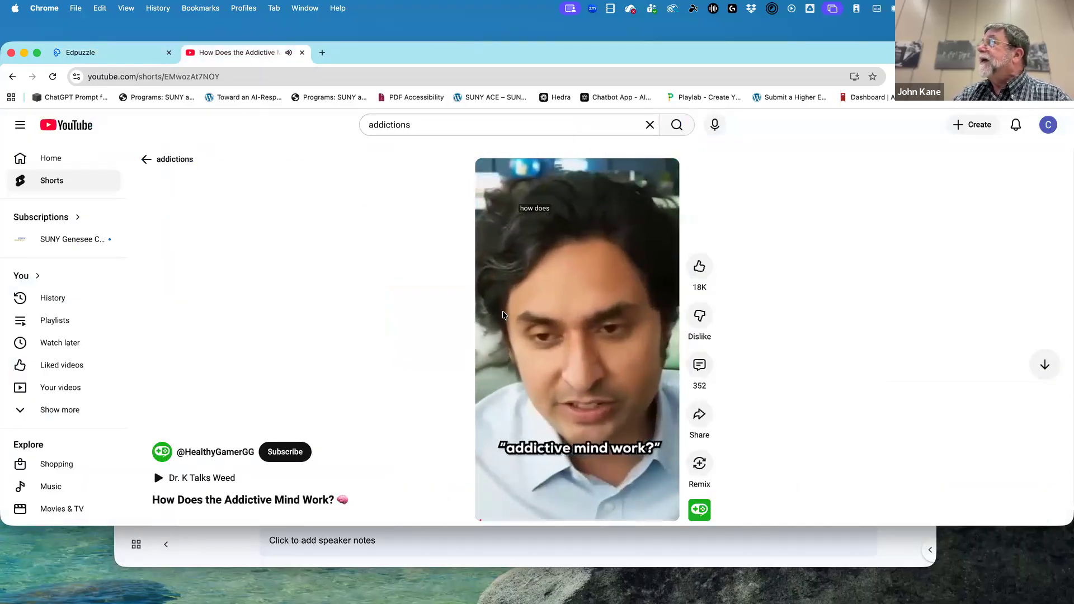
left_click(153, 163)
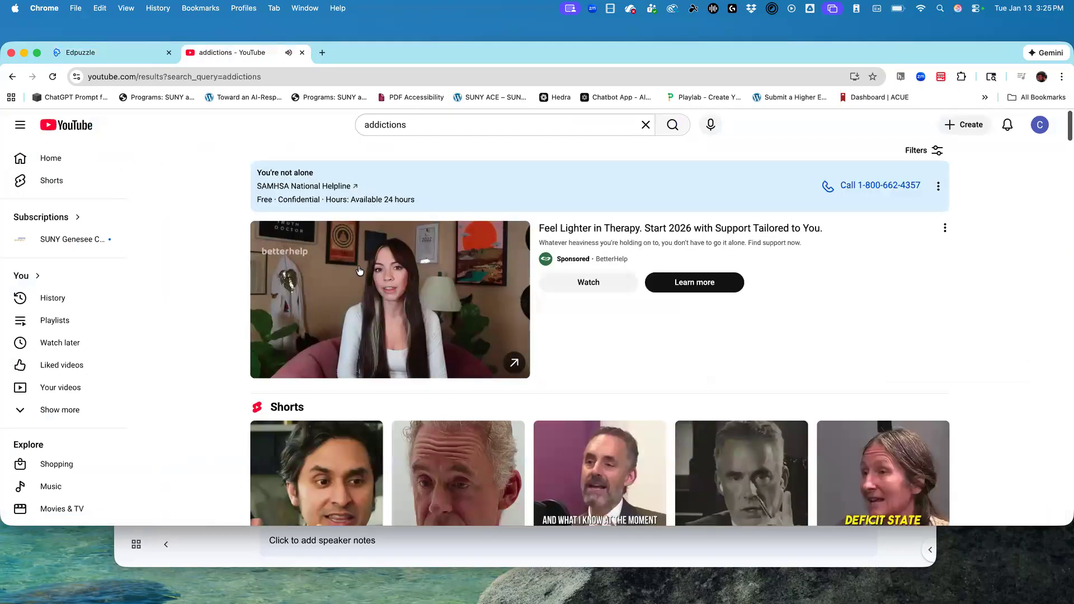
mouse_move(384, 282)
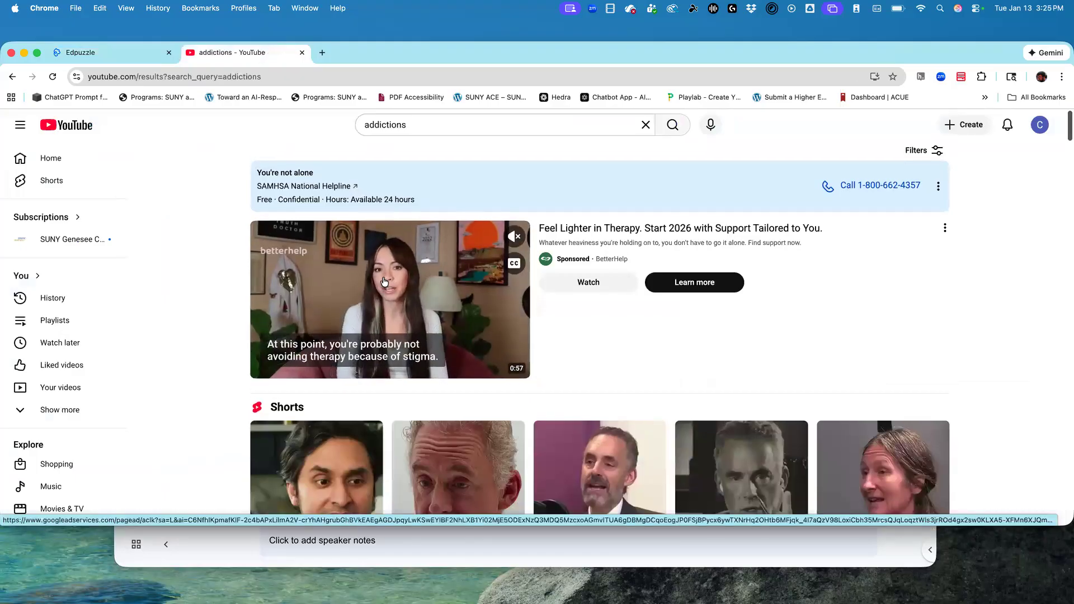
scroll(384, 281, "down", 4)
left_click(383, 282, "super")
scroll(378, 282, "up", 4)
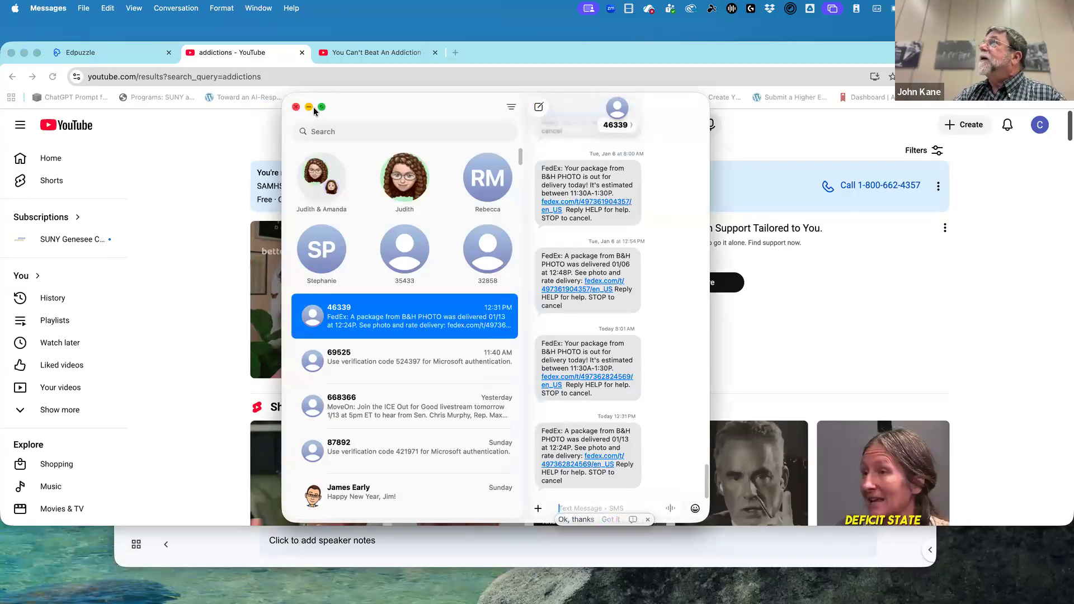
Close the Messages window and open the TED-Ed video "What causes addiction, and why is it so hard to treat?" in Edpuzzle using its YouTube link.
left_click(296, 107)
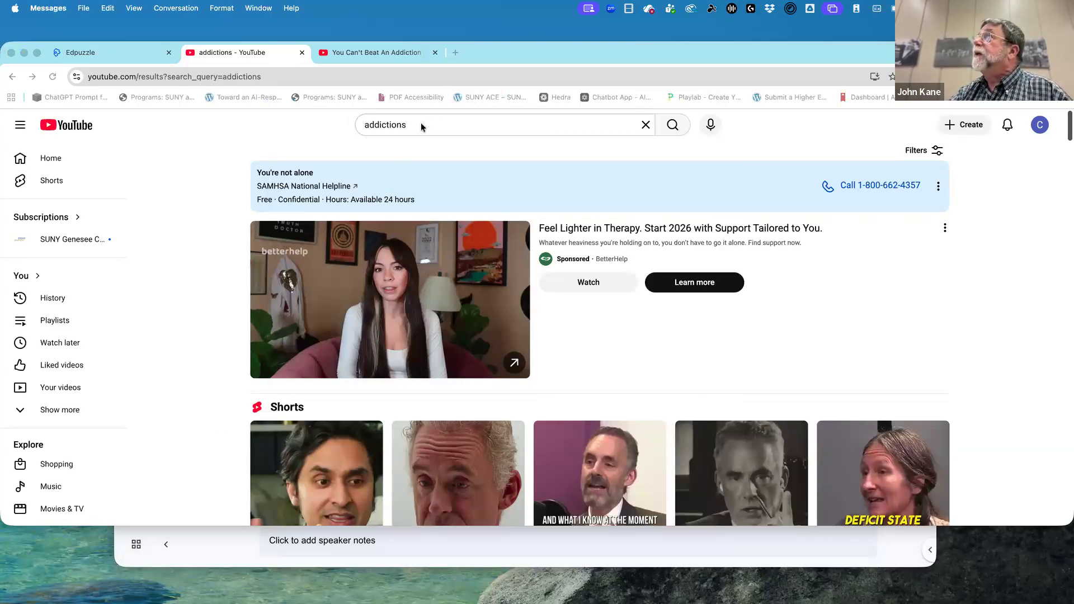
left_click(407, 133)
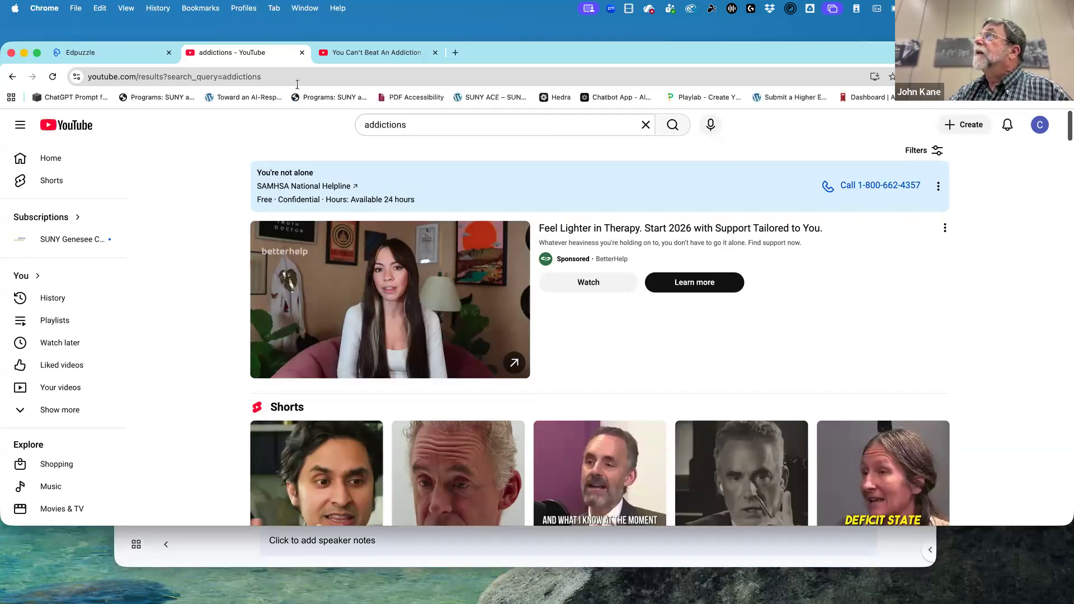
left_click(103, 58)
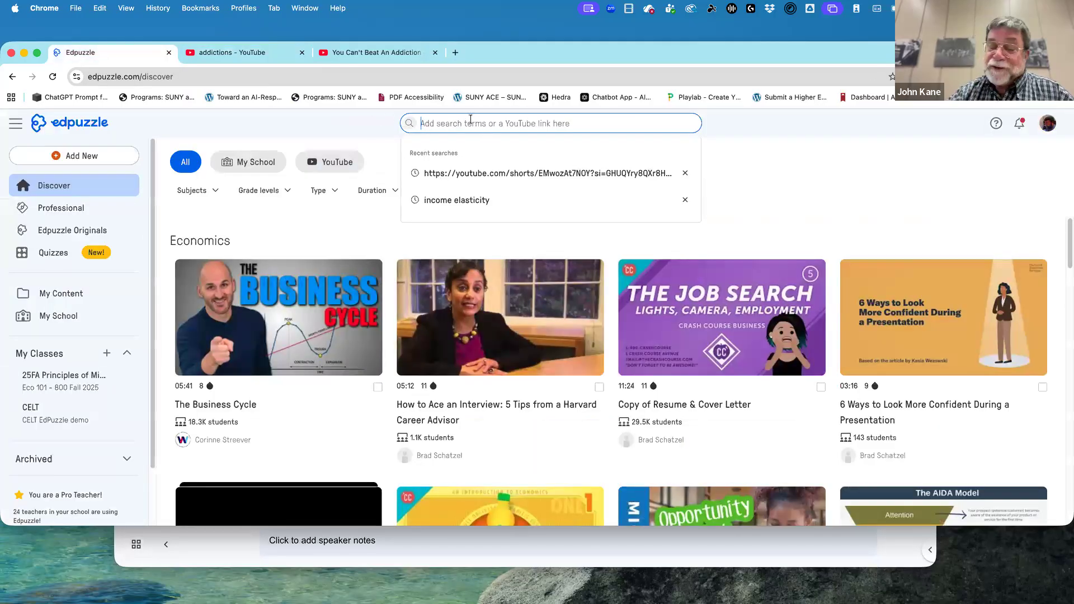
type("https://youtu.be/hBC7i-vHWsU?si=liEd42AL7k5XtFzv")
key("Return")
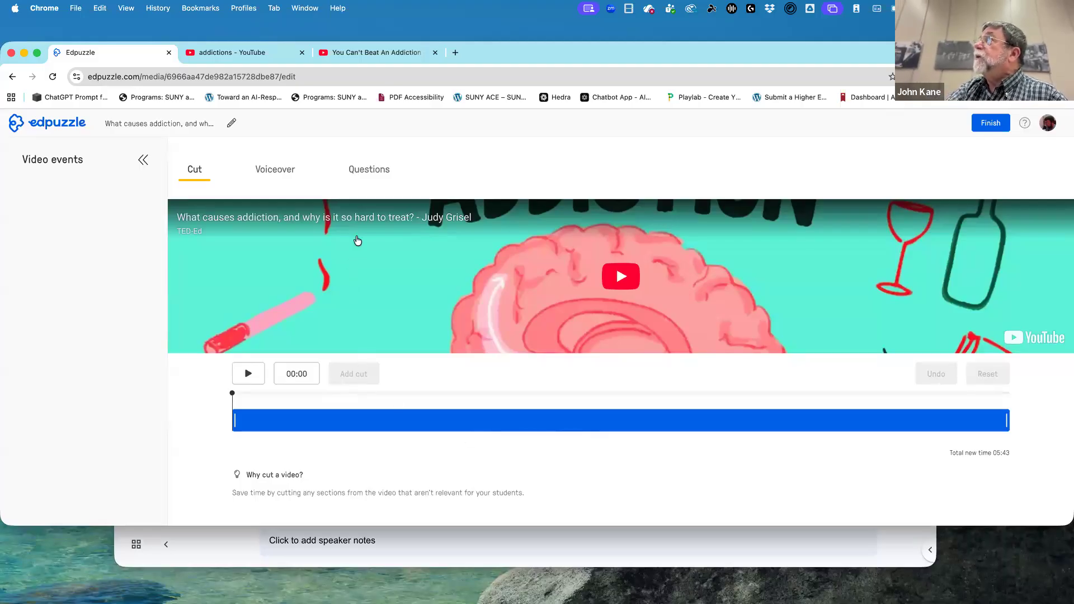
Generate multiple-choice questions for the addiction video with Teacher Assist.
left_click(384, 175)
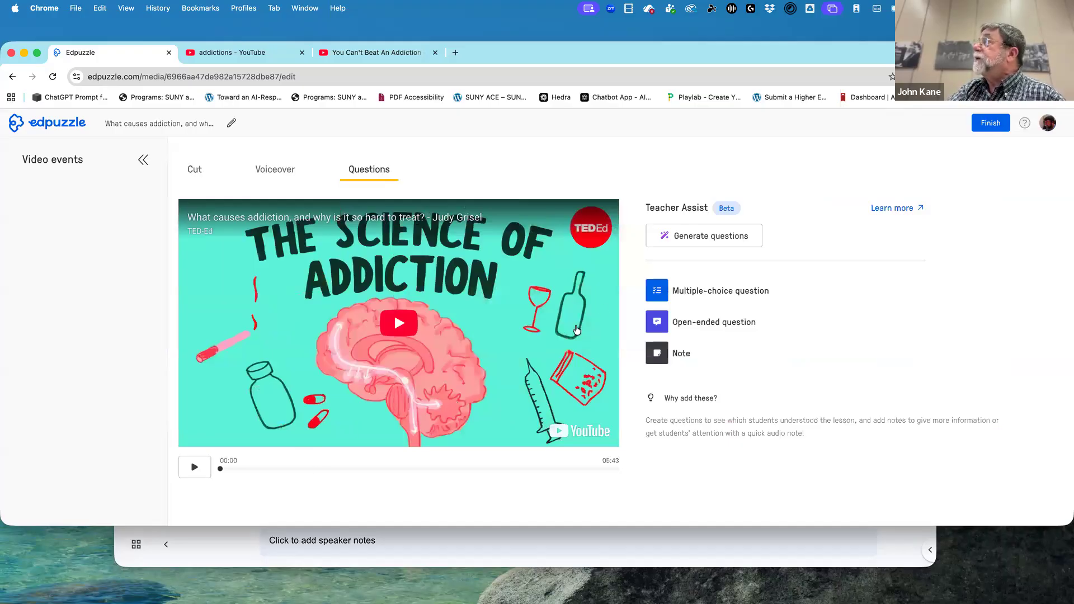
left_click(703, 242)
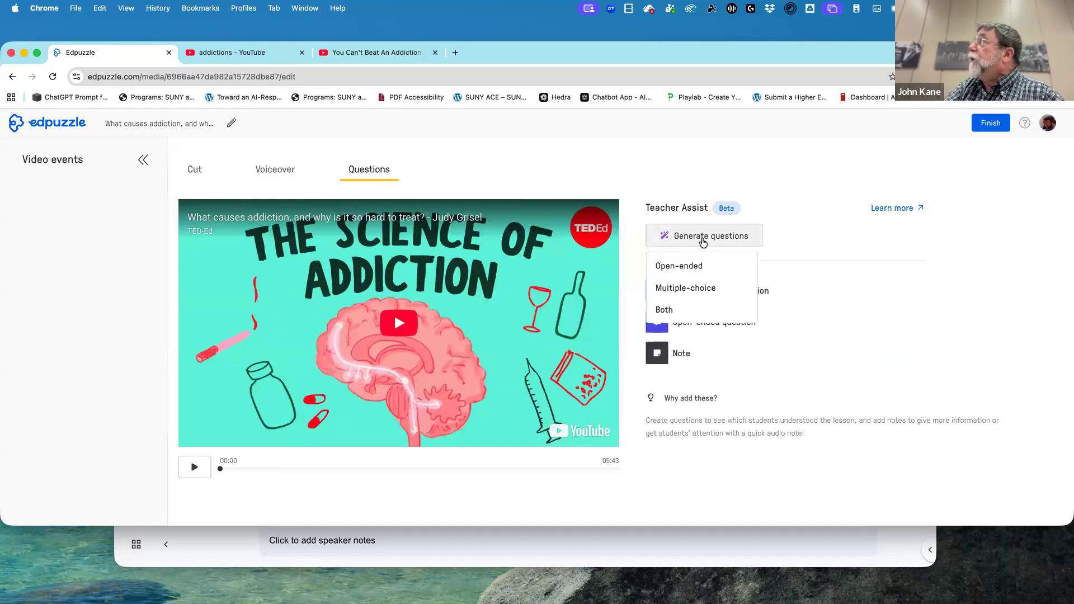
left_click(710, 294)
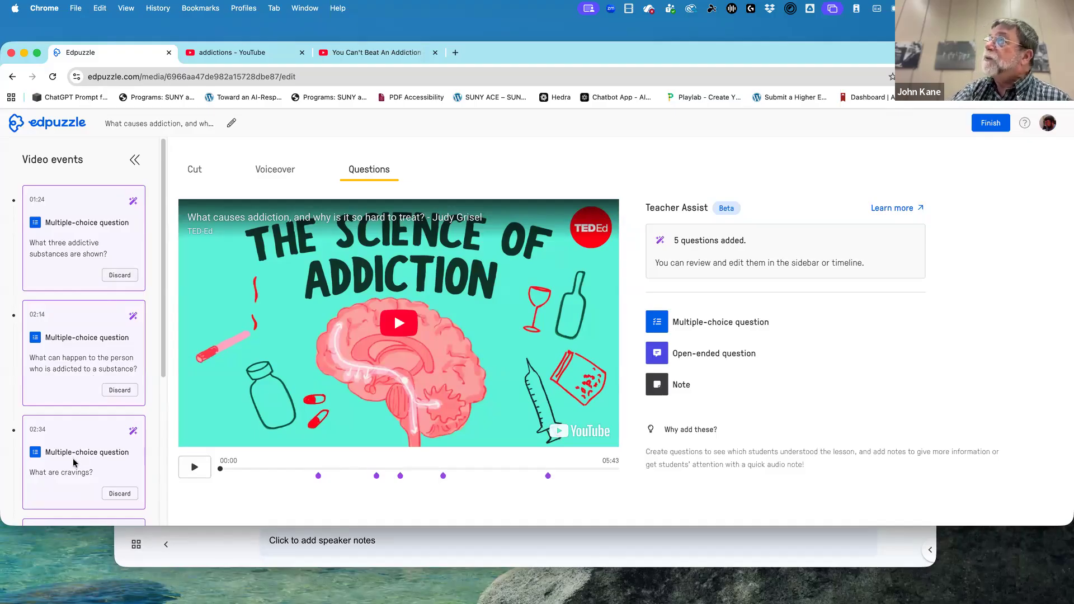
Review the generated questions, discard "What are cravings?" and open the 03:11 question "Heroin works faster than morphine".
scroll(73, 459, "down", 1)
scroll(73, 458, "down", 5)
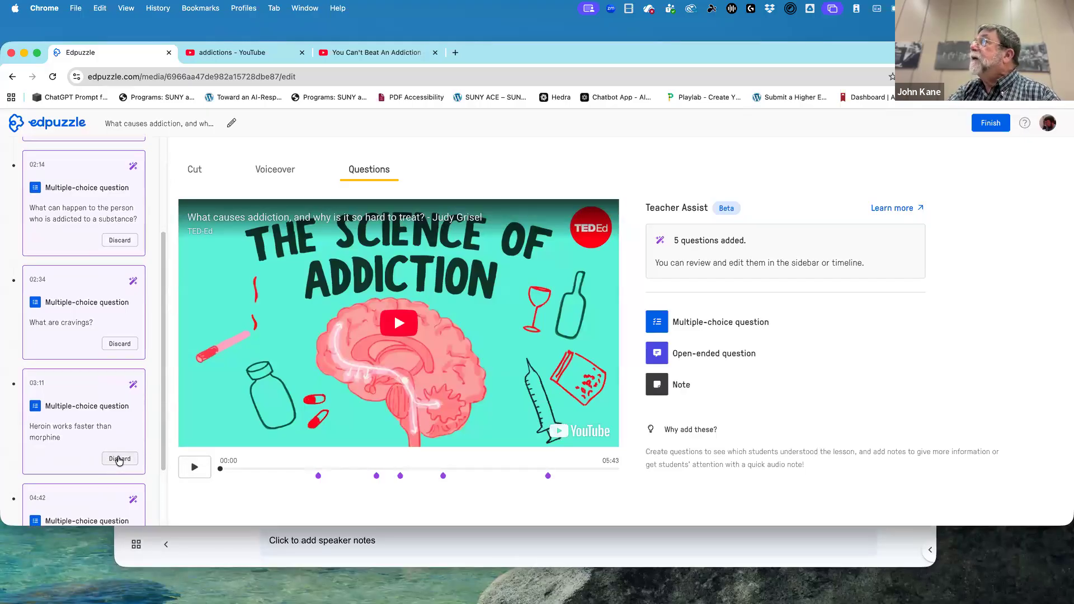
left_click(125, 347)
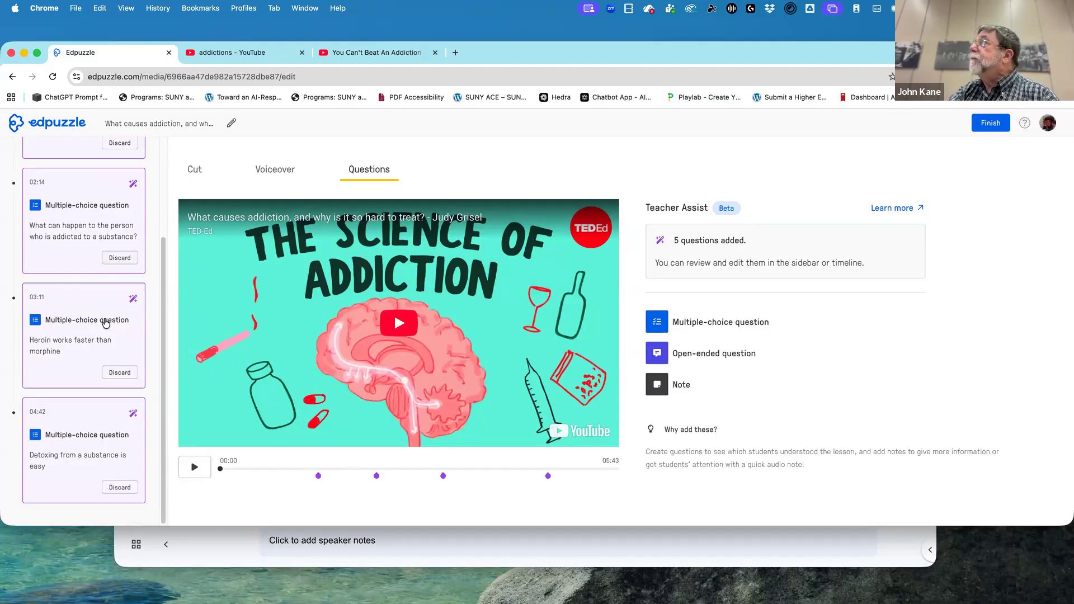
left_click(100, 326)
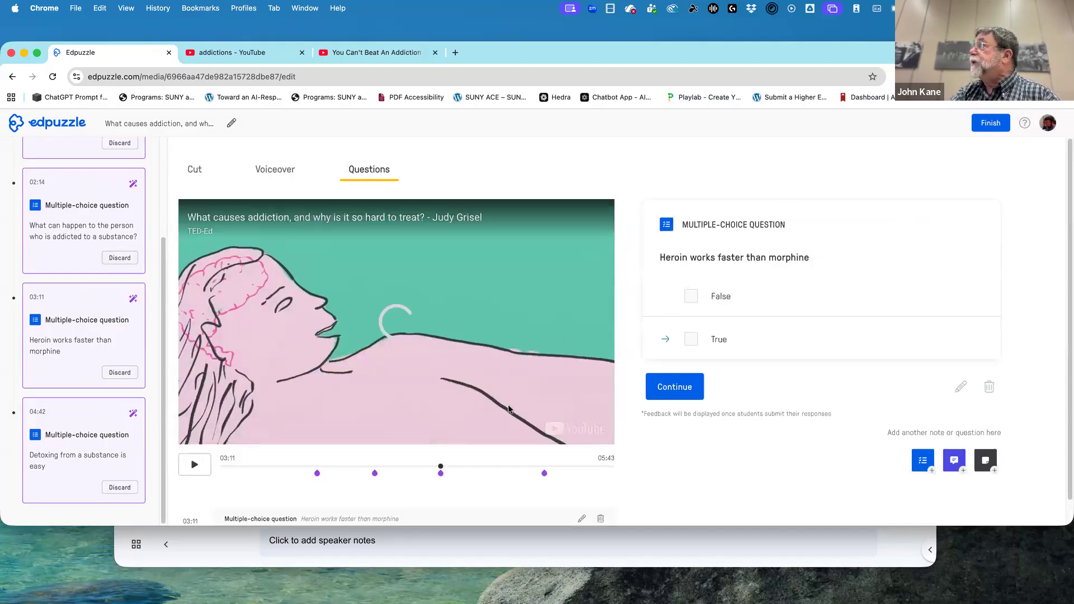
Move the video past the 03:11 question and start a new multiple-choice question reading "This is a sample question".
left_click(492, 469)
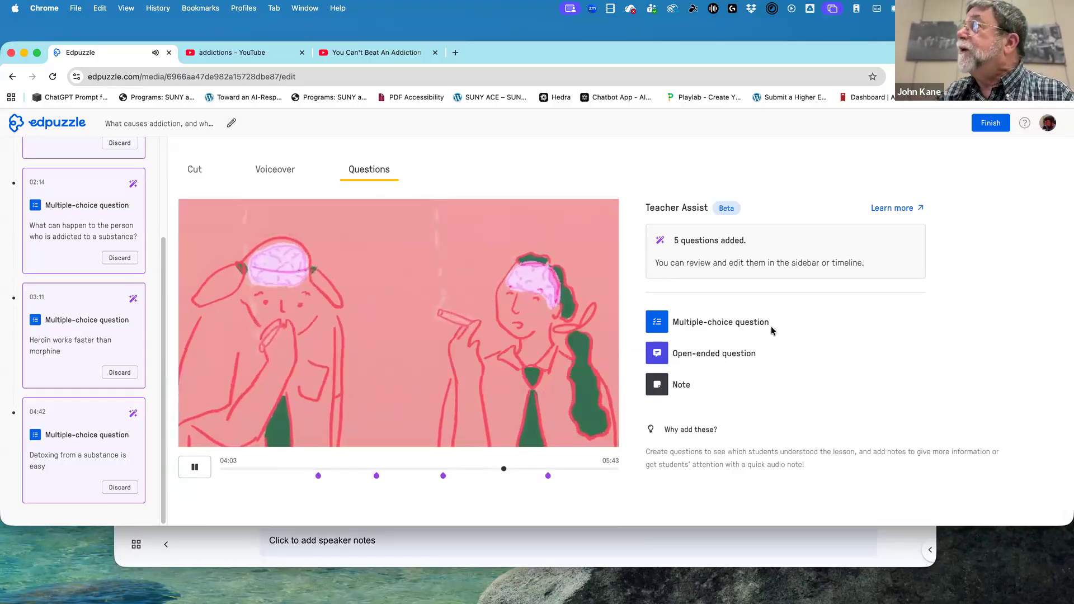
left_click(748, 327)
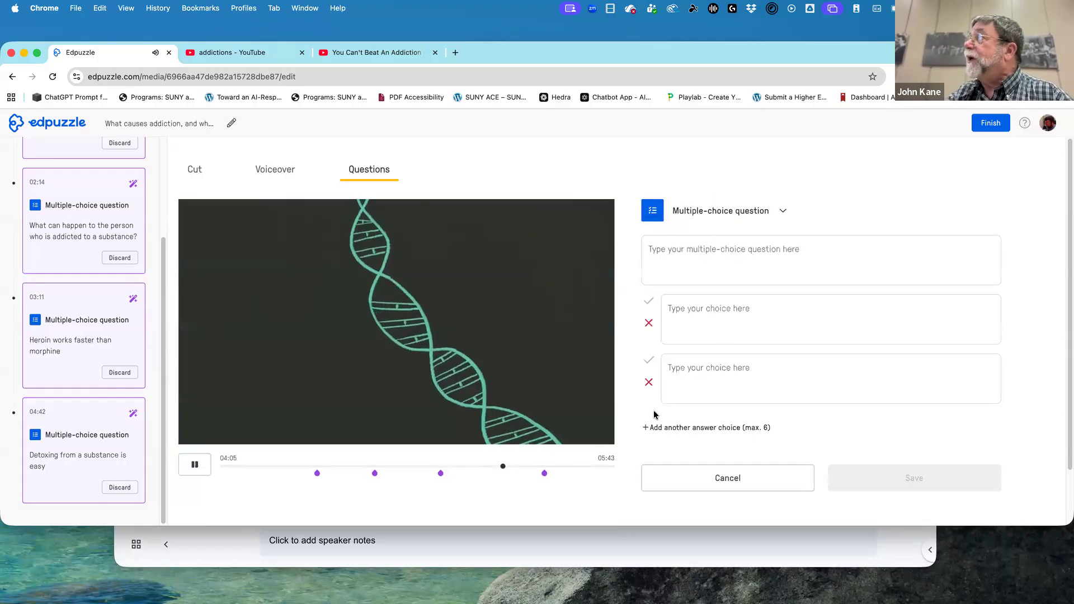
left_click(683, 249)
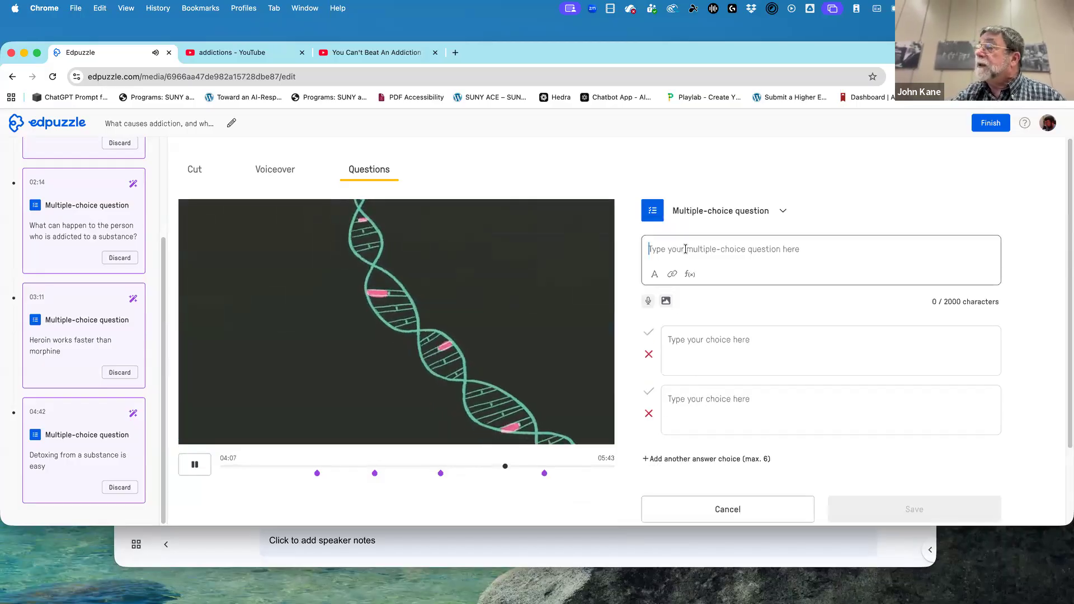
type("This ")
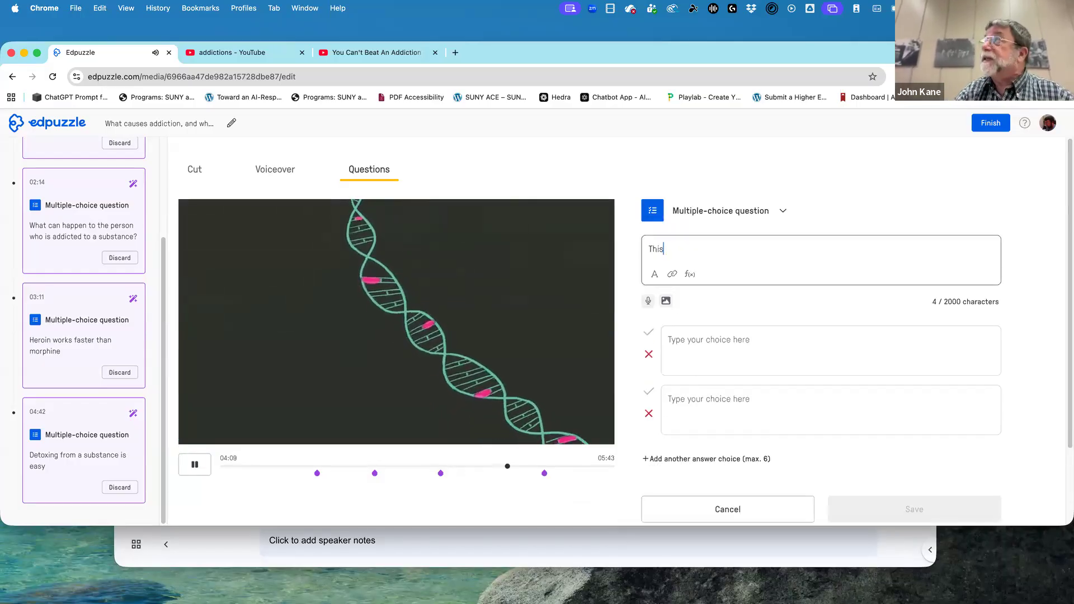
type("is")
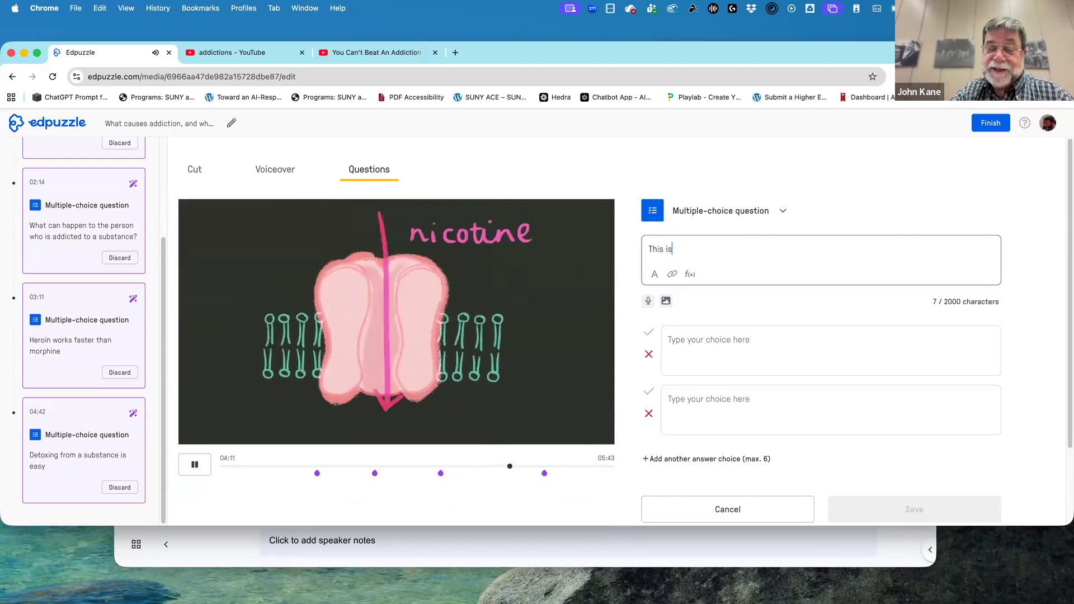
type(" a sample question")
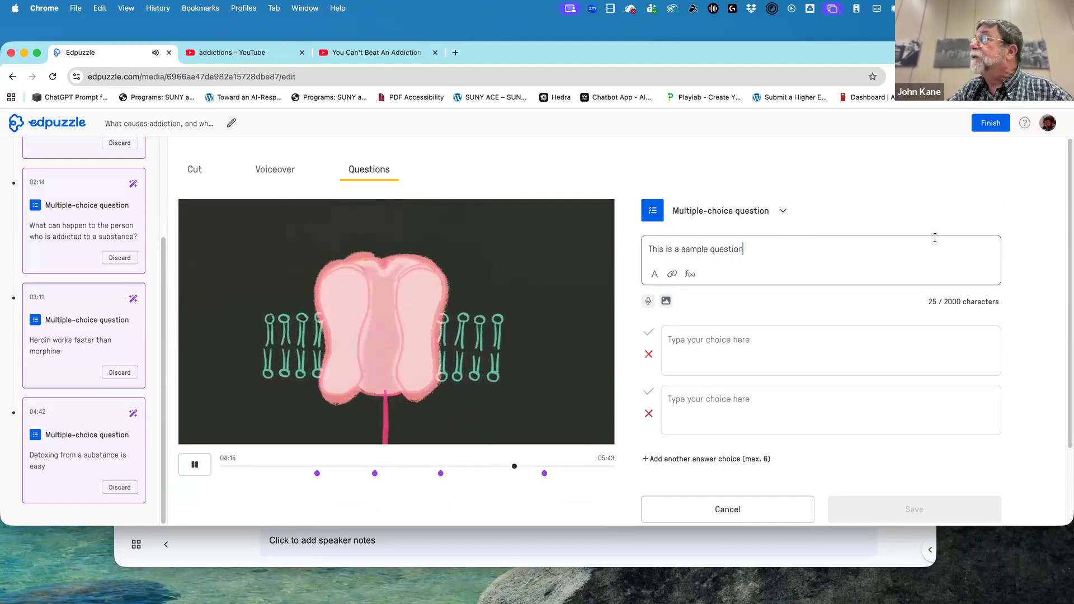
Fill in the answer choices "response 1" and "response 2" and mark "response 1" as the correct answer.
left_click(836, 335)
type("response 1")
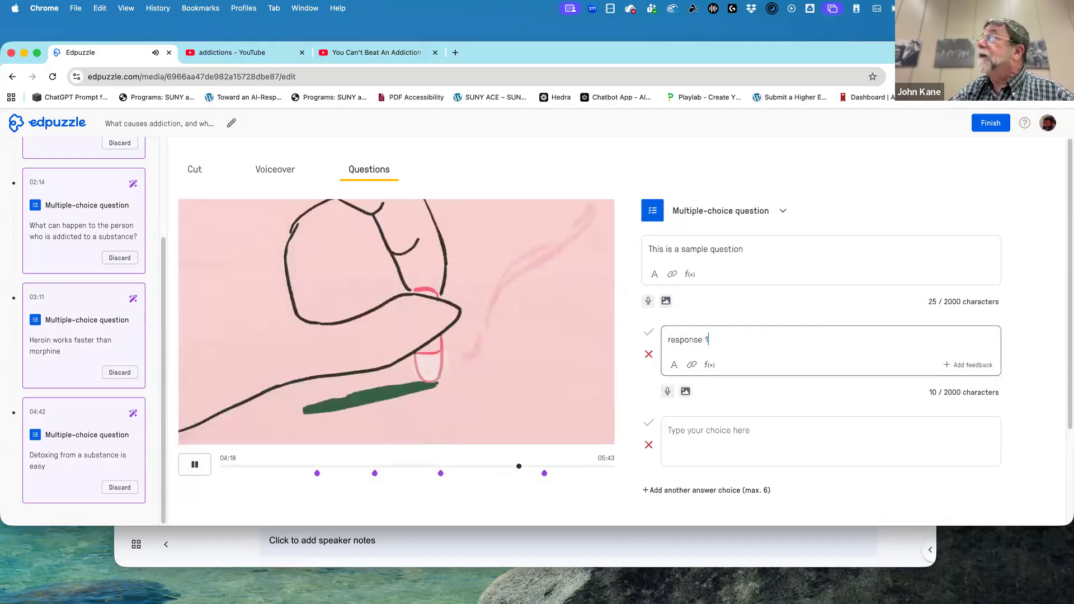
left_click(833, 455)
type("response 3")
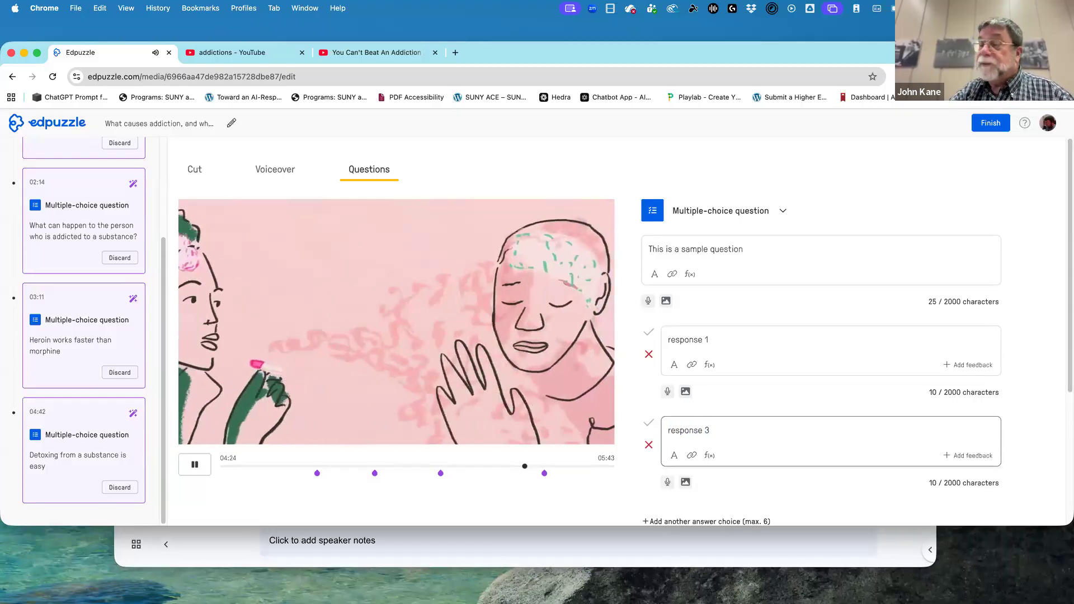
key("BackSpace")
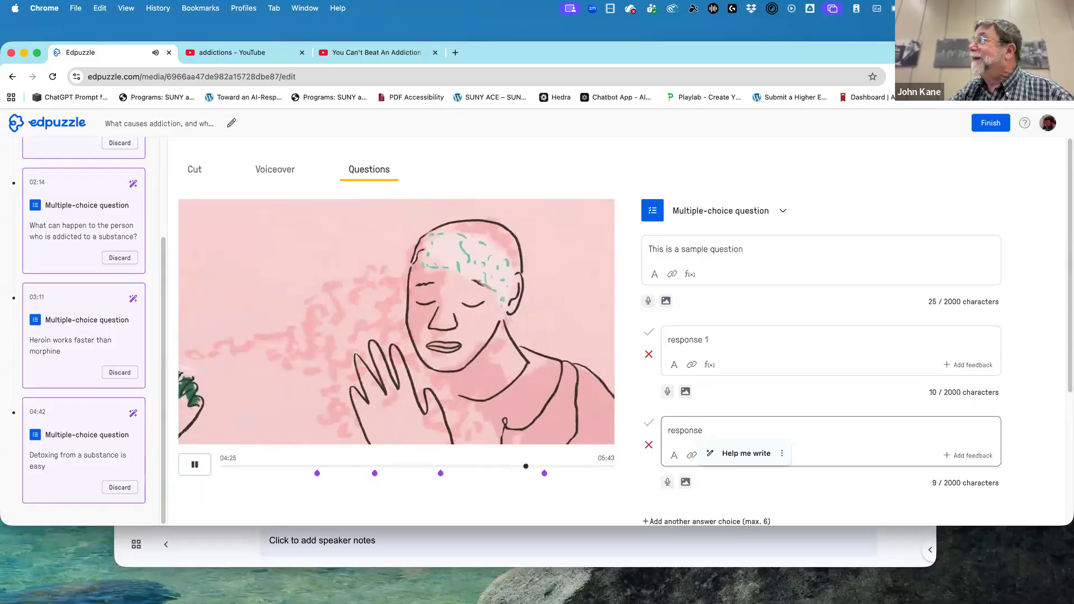
type("2")
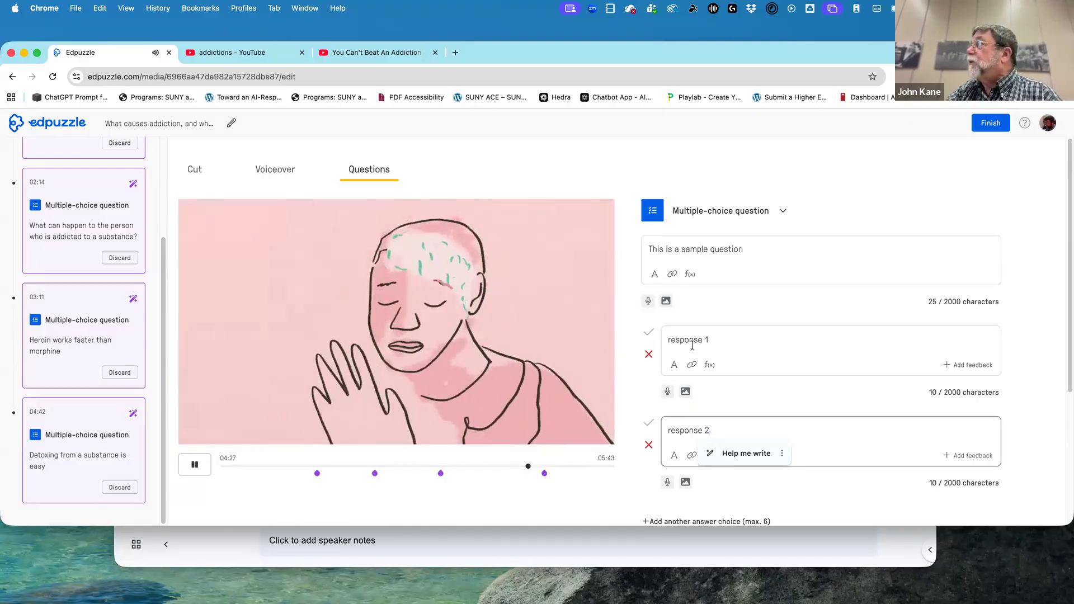
left_click(649, 334)
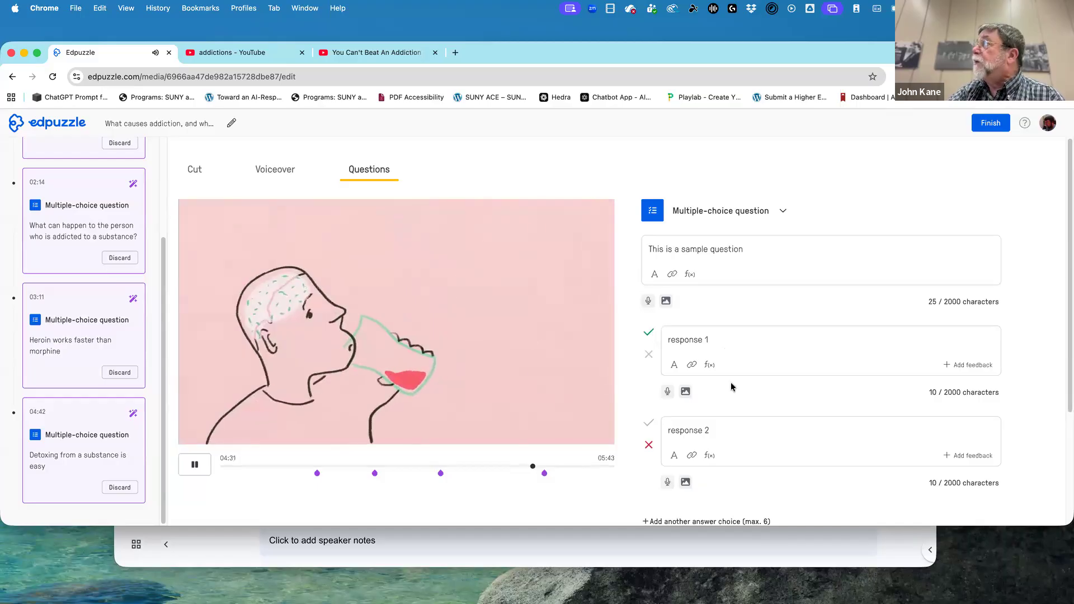
Open the equation editor for the "response 2" answer choice and examine the available math symbols.
scroll(828, 473, "down", 1)
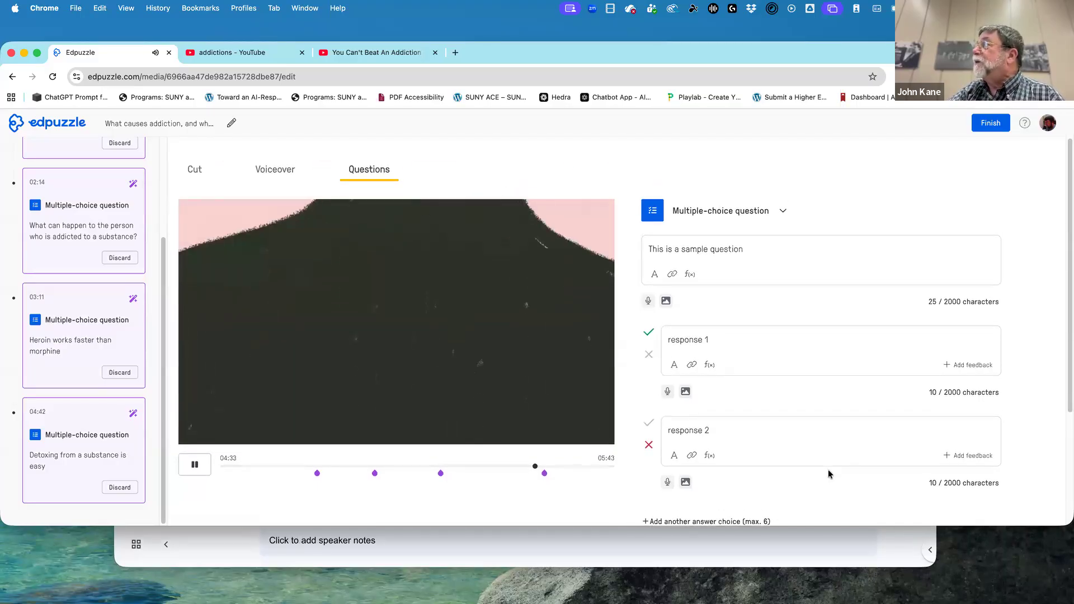
scroll(828, 469, "down", 3)
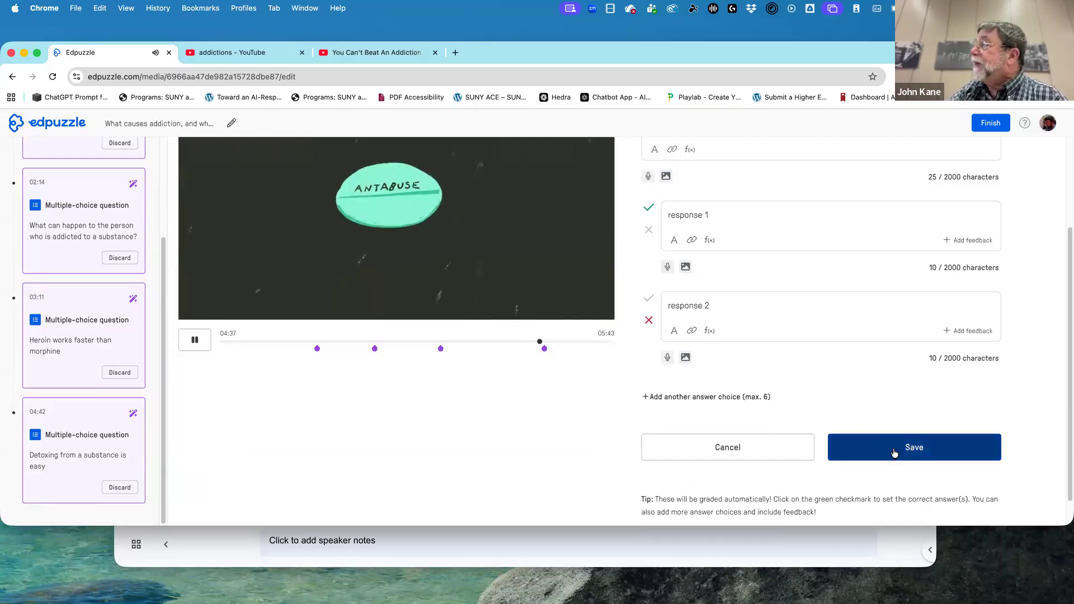
left_click(710, 333)
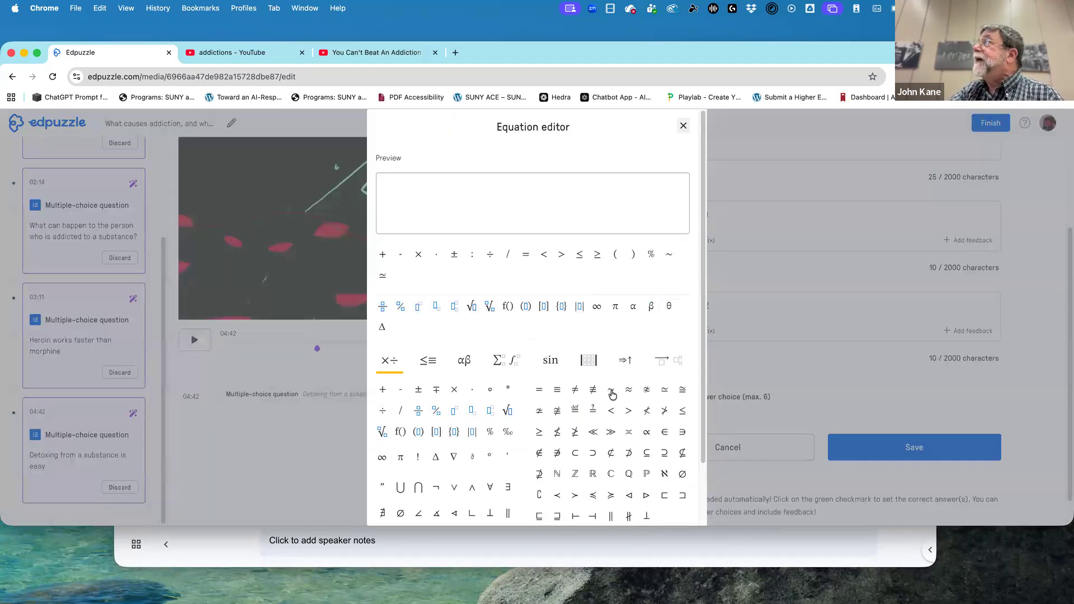
scroll(610, 398, "down", 1)
scroll(610, 398, "up", 1)
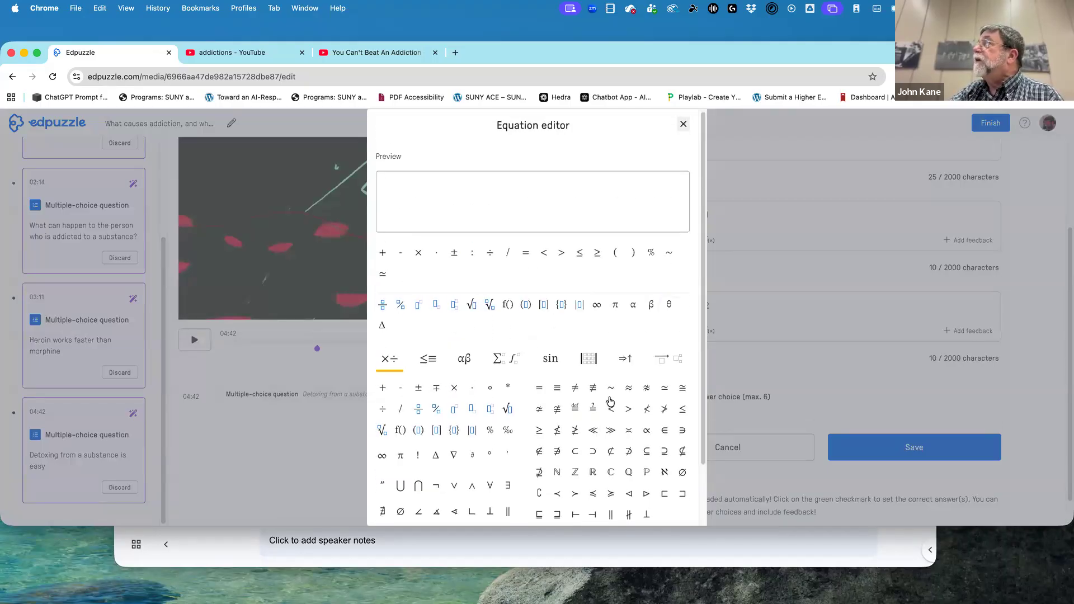
scroll(612, 391, "down", 3)
scroll(615, 412, "up", 3)
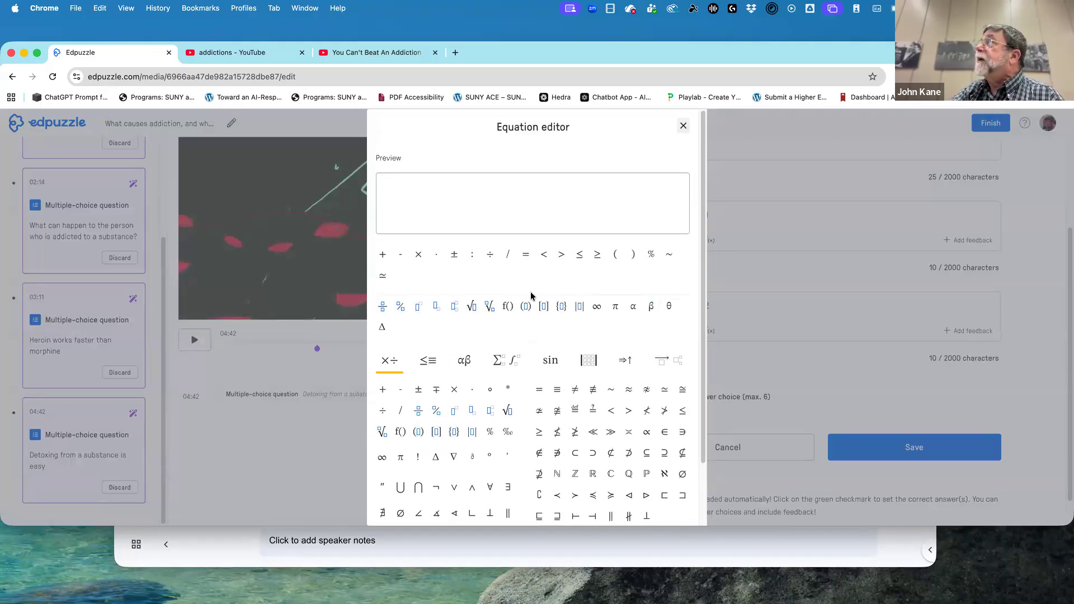
Try the LaTeX formula Y_i=\beta_0+\beta_1X_1 in the equation editor, select its Y and close the editor without inserting the formula.
left_click(390, 188)
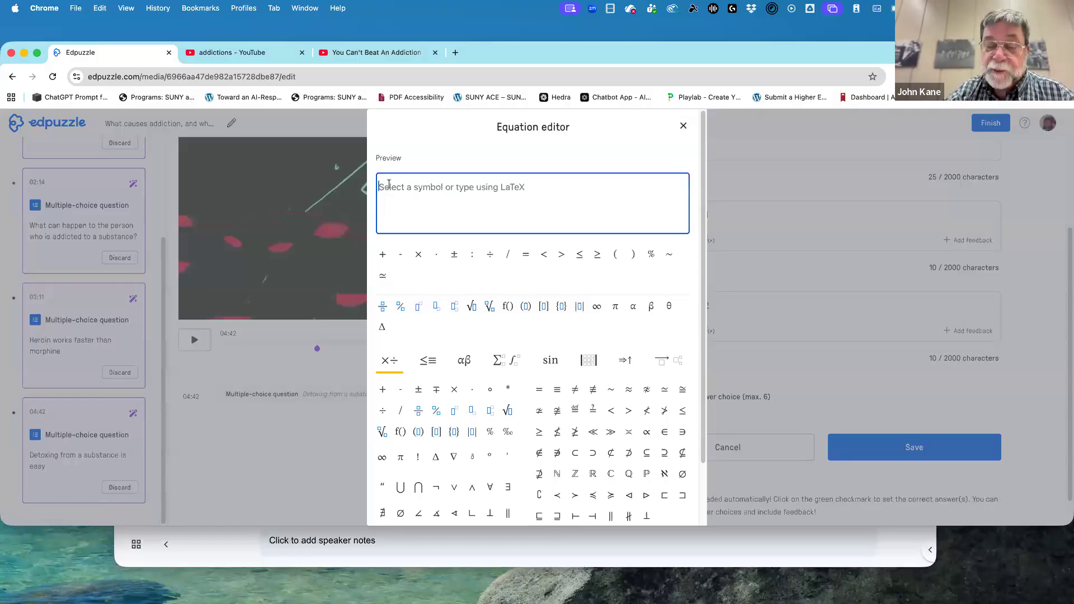
type("Y_i")
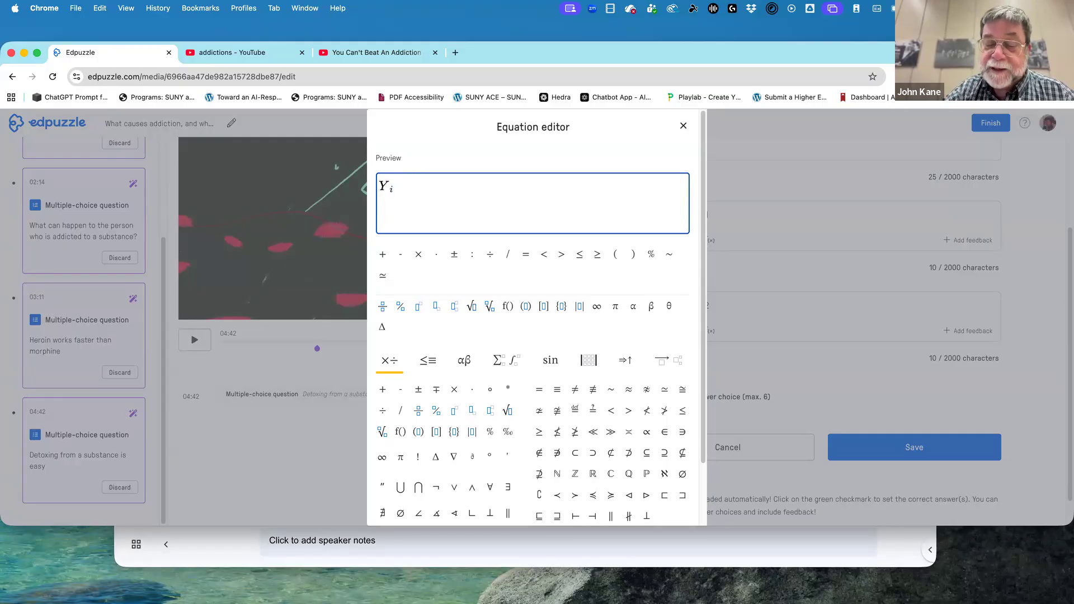
type("=\\beta_0+\\beta_1X_1")
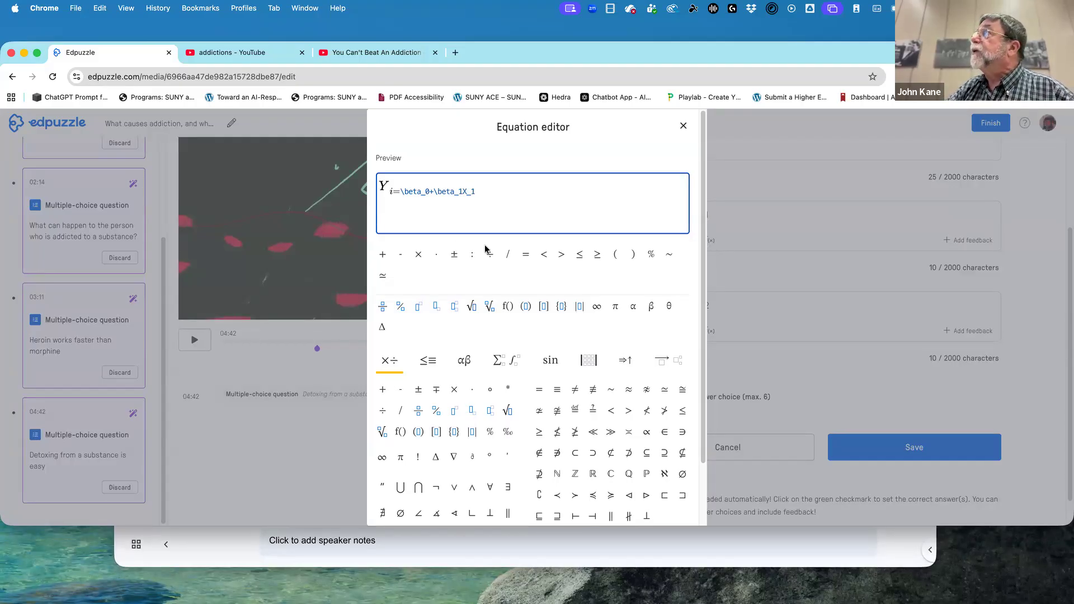
key("Return")
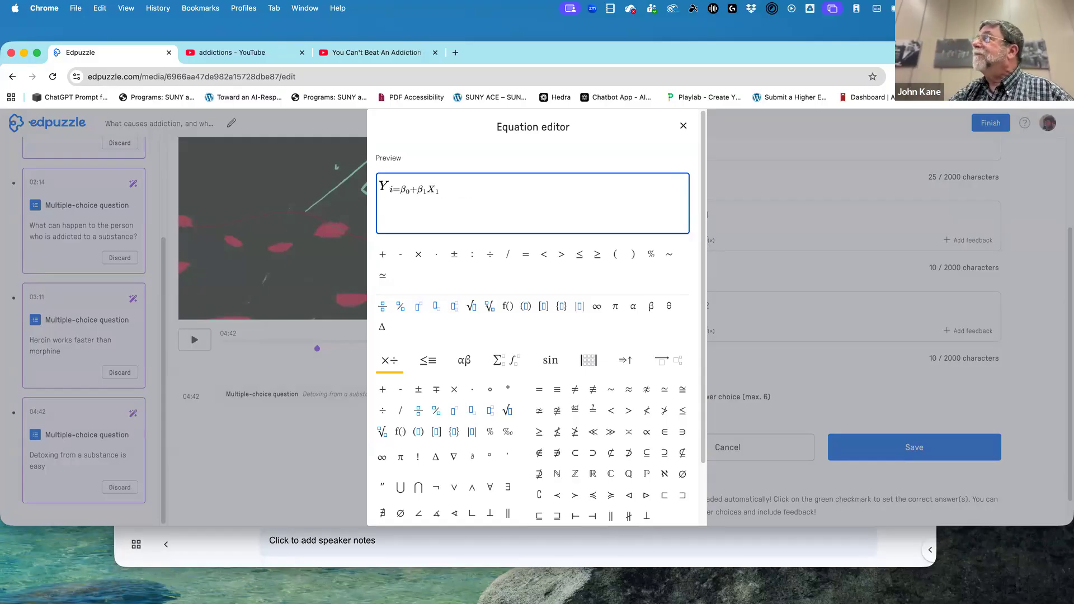
double_click(385, 186)
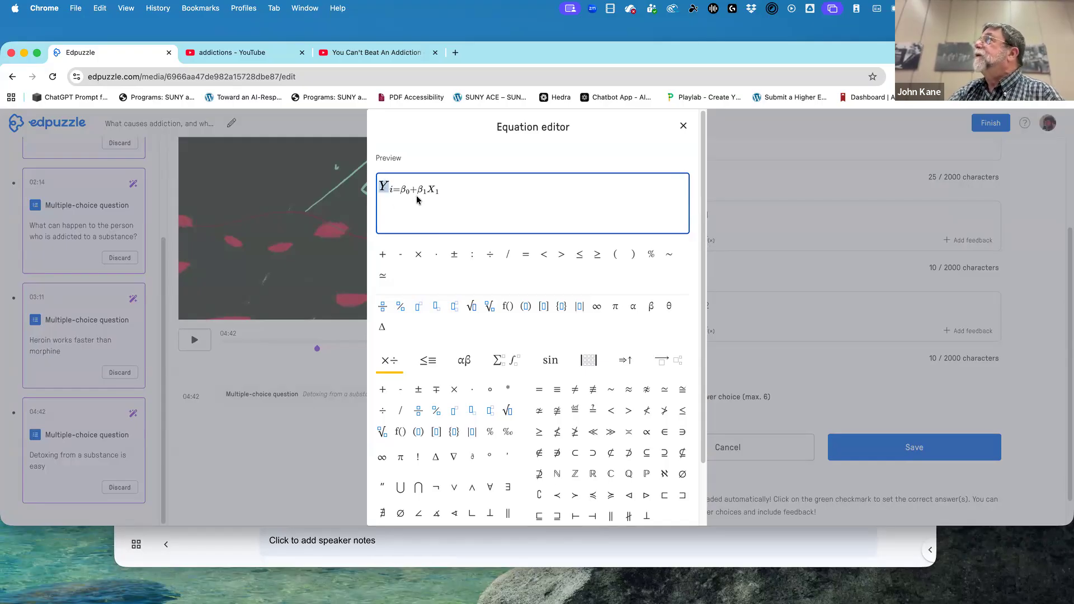
left_click(684, 126)
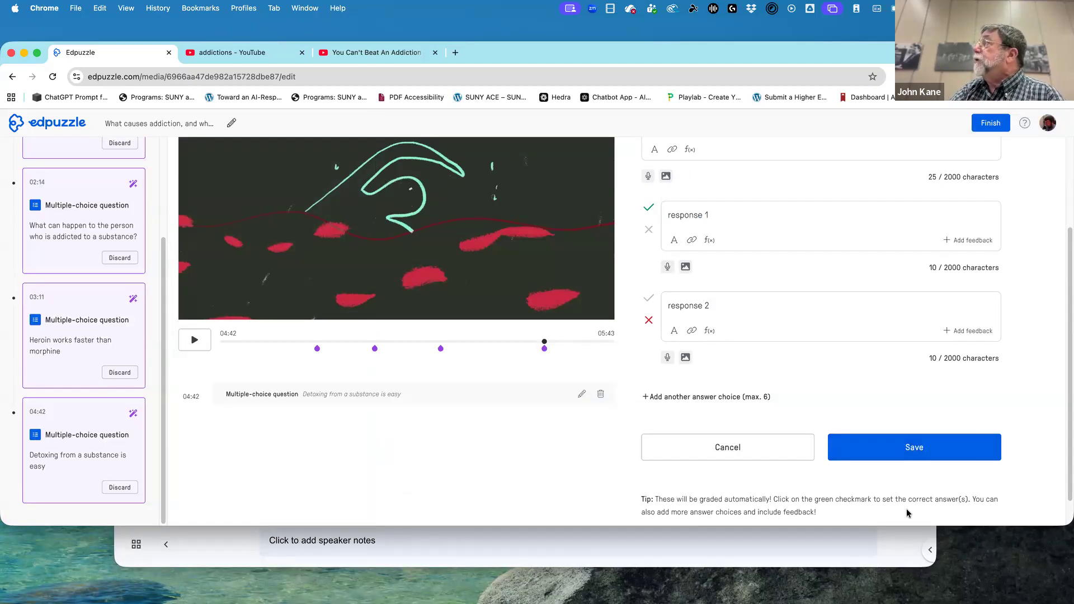
Save the sample question and finish editing the addiction video.
left_click(906, 457)
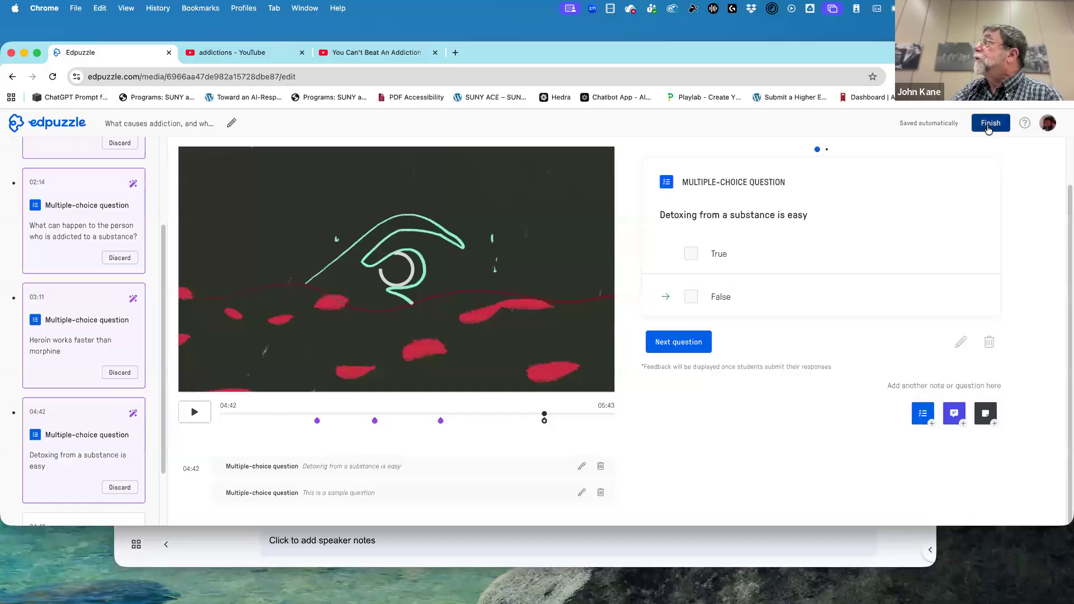
left_click(668, 353)
left_click(671, 352)
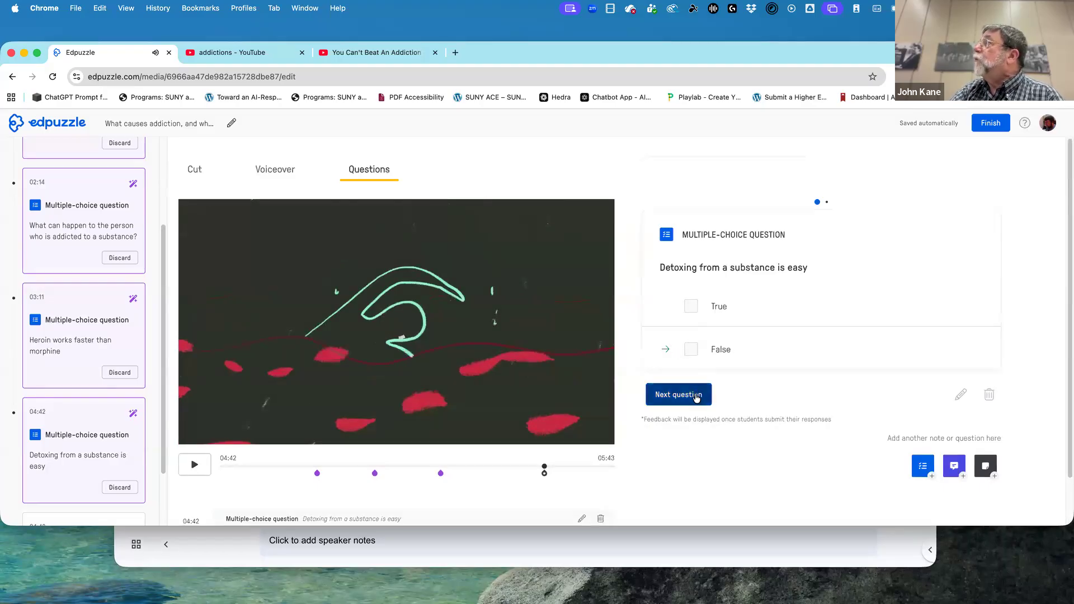
left_click(982, 122)
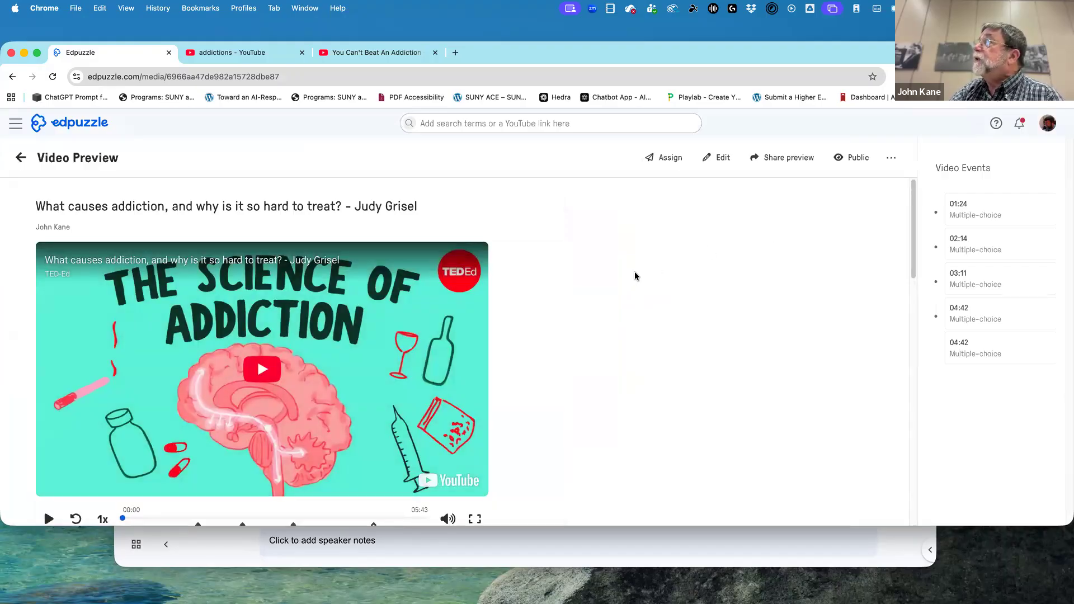
Leave the video preview, return to the Edpuzzle home page and open the My Content library.
left_click(16, 157)
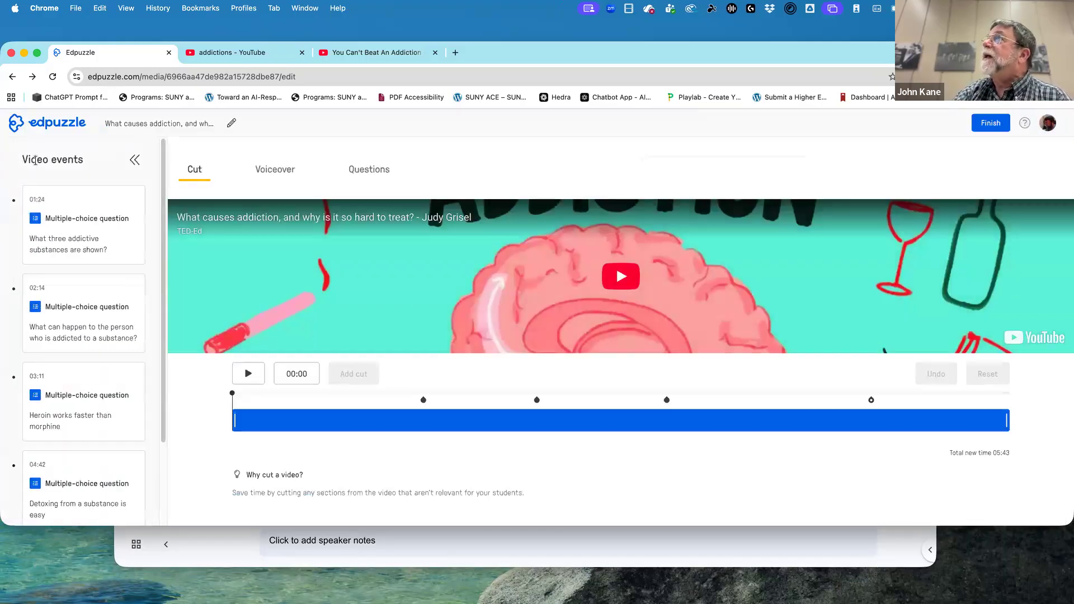
left_click(43, 120)
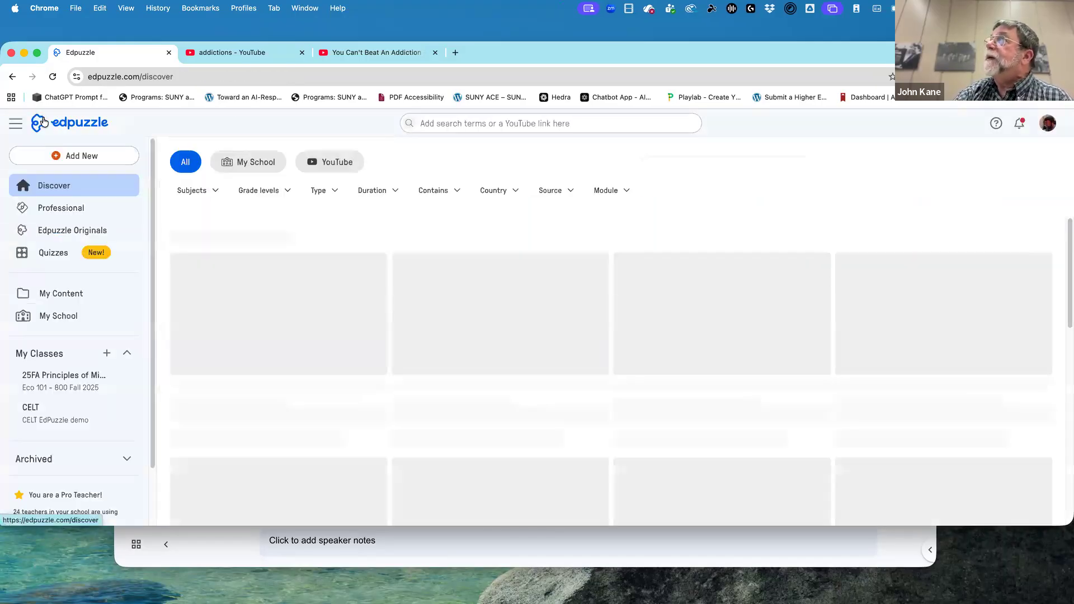
left_click(57, 294)
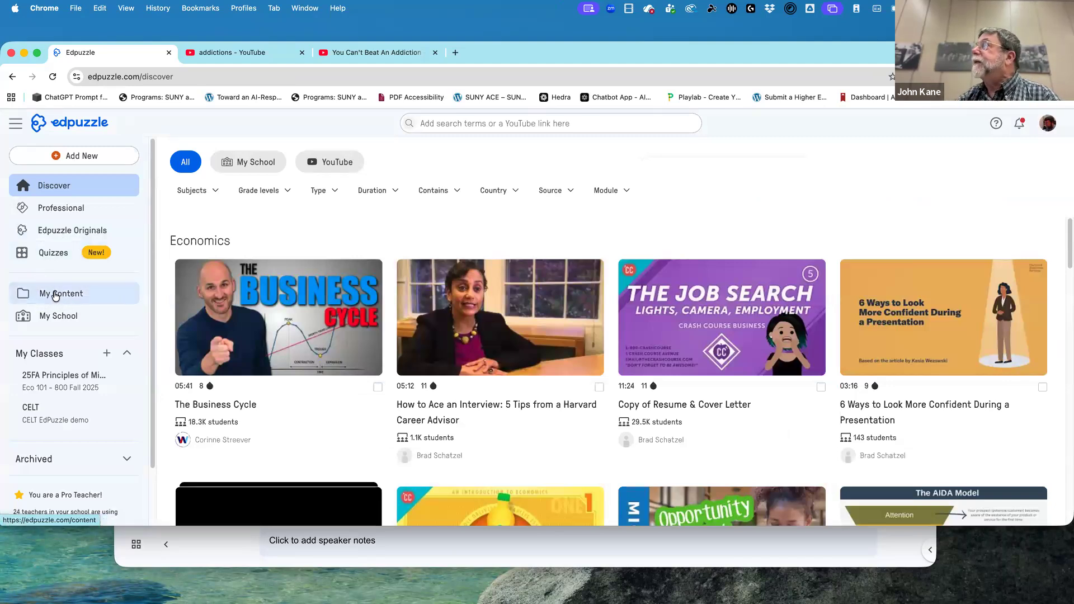
left_click(57, 296)
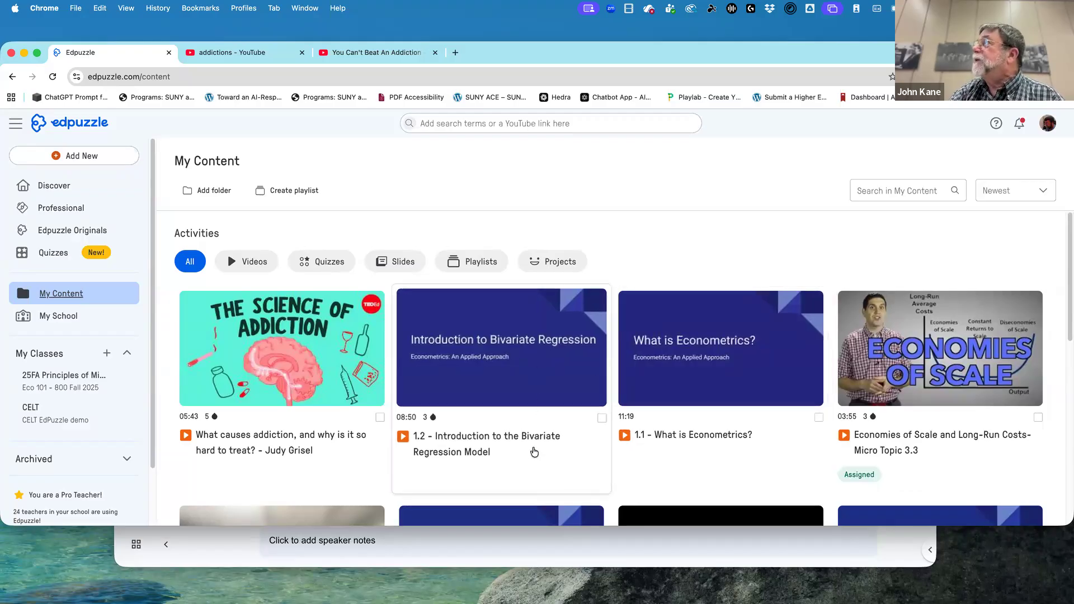
View the preview of "13.2 - Income Inequality and the Lorenz Curve" and return to My Content.
scroll(534, 452, "down", 6)
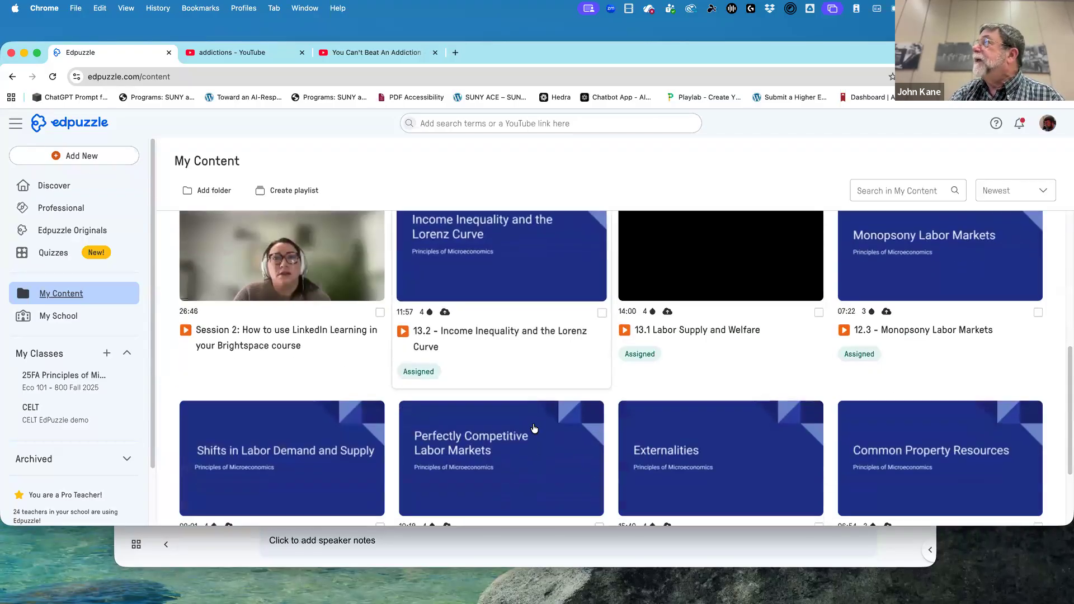
left_click(488, 269)
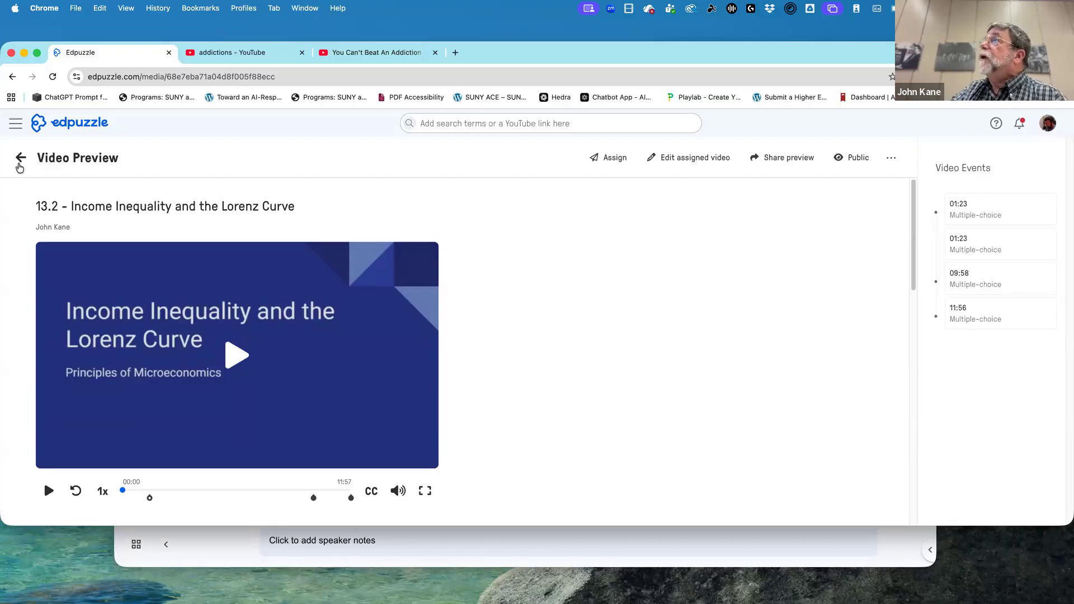
left_click(20, 161)
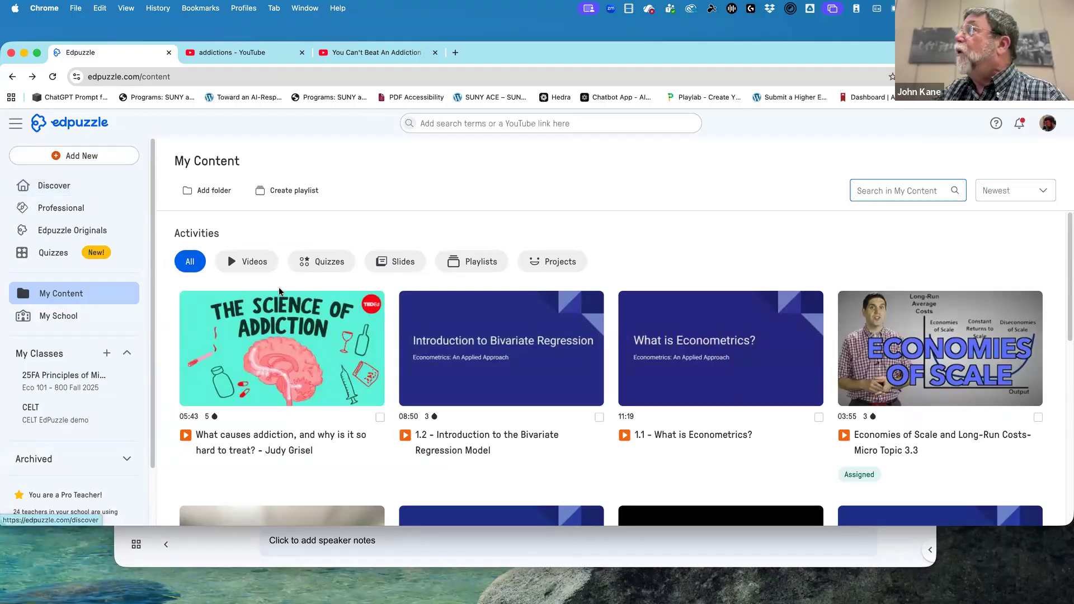
Open the TED-Ed video "What causes addiction, and why is it so hard to treat?" for editing and show its questions.
left_click(343, 358)
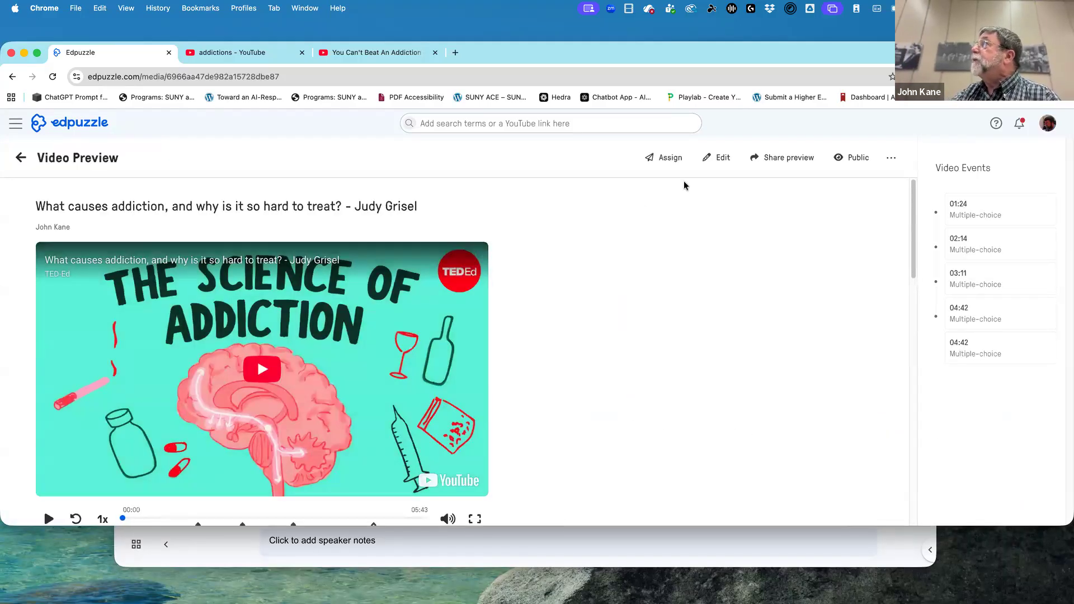
left_click(721, 158)
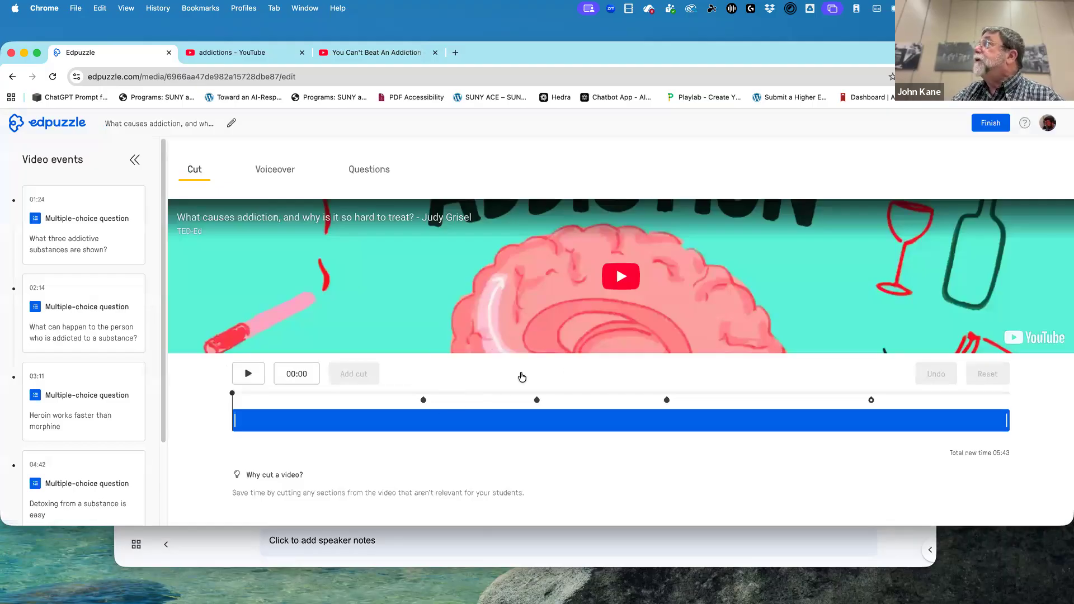
left_click(376, 168)
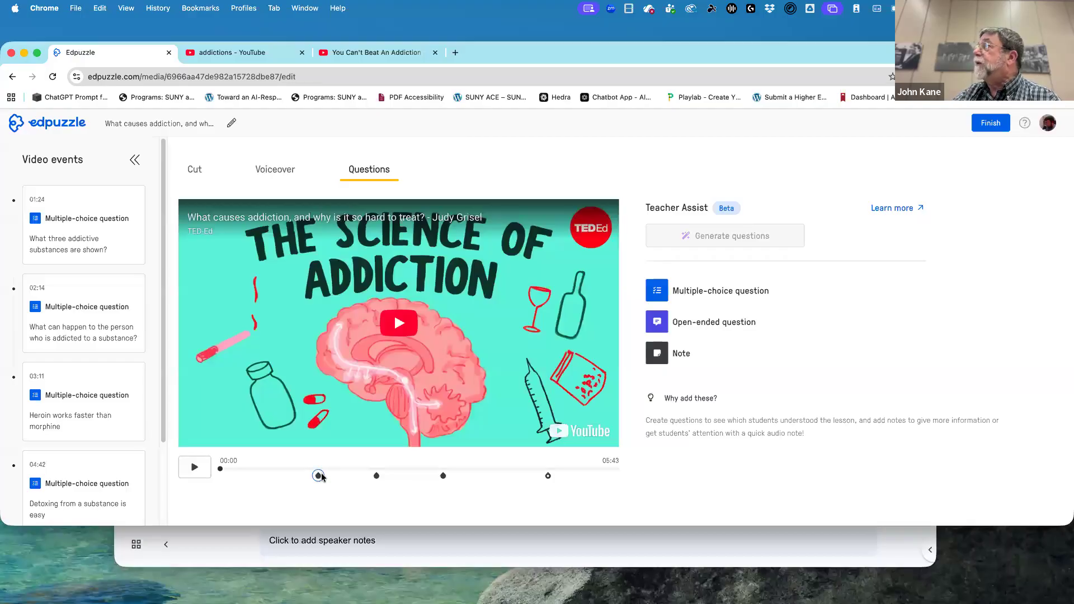
Review the first two question markers, move the question about what can happen to an addicted person to 02:13, and finish editing.
left_click(319, 476)
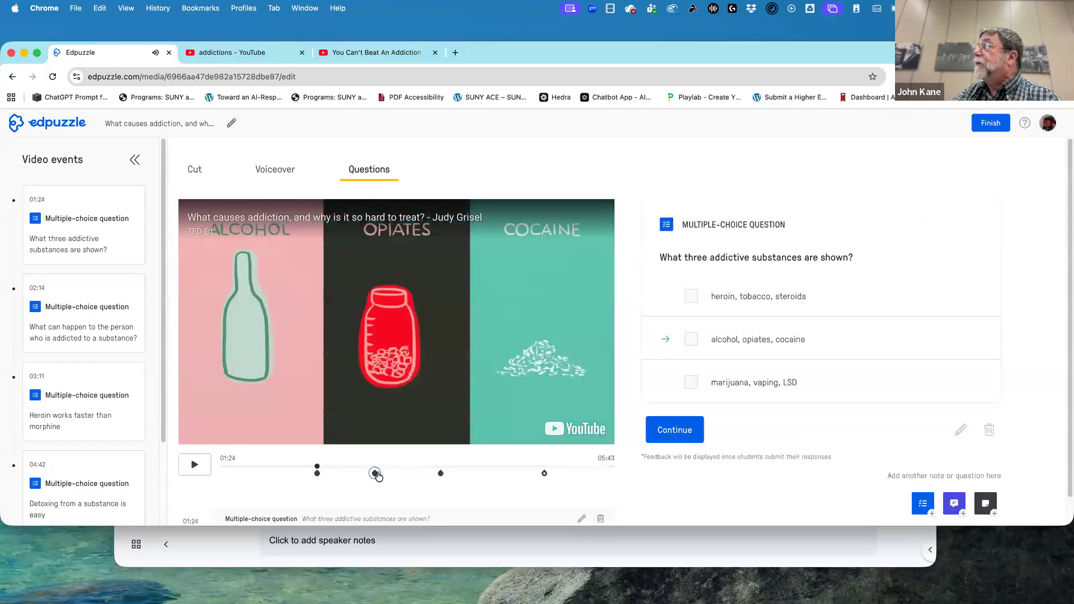
left_click(375, 474)
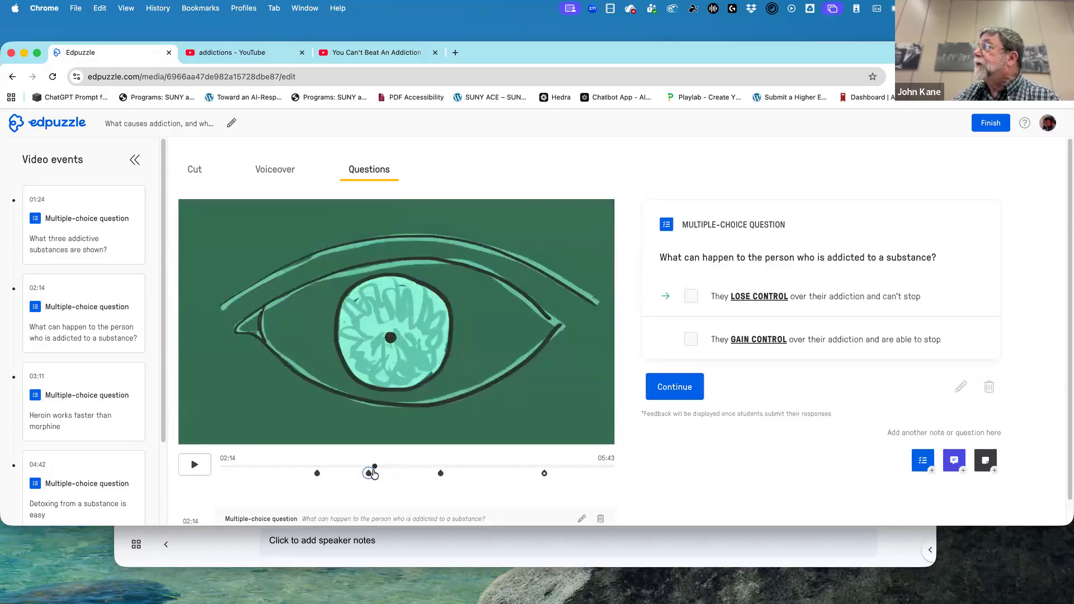
left_click_drag(374, 472, 373, 472)
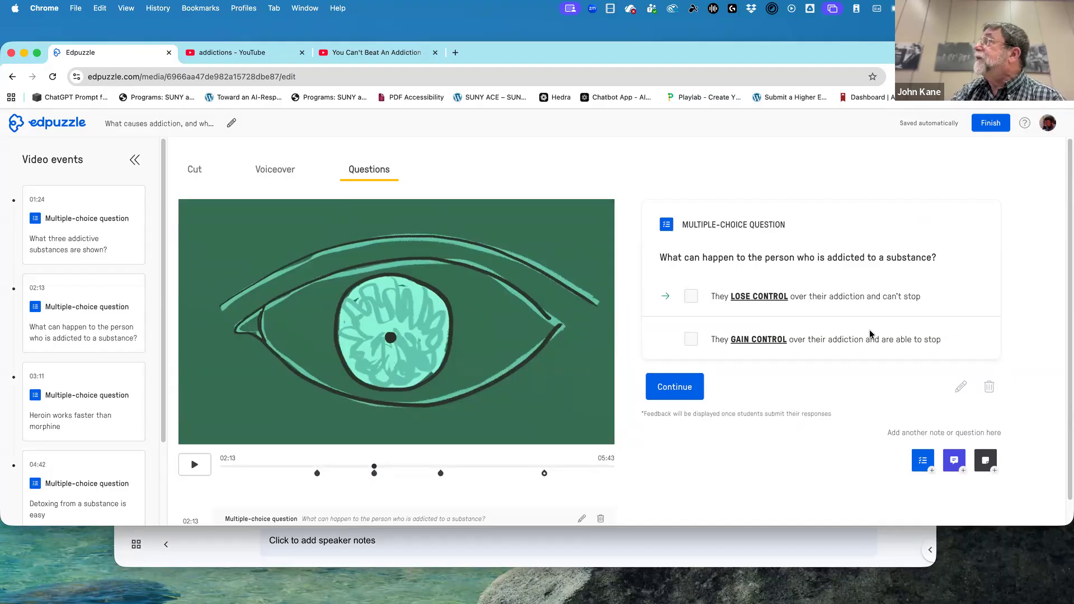
left_click(990, 124)
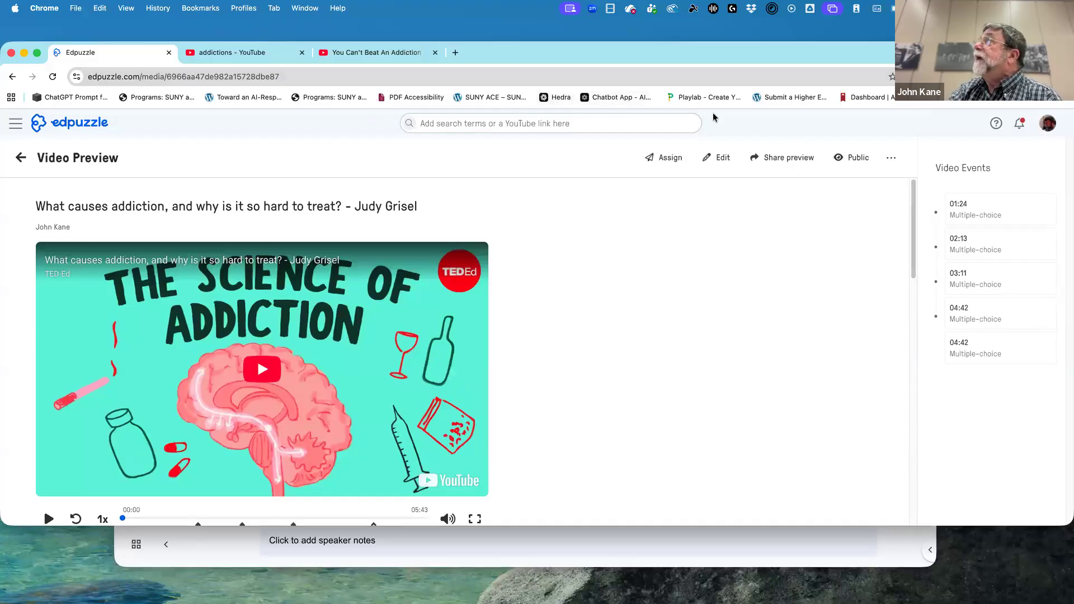
Open oswego.edu/mylearning in a new browser tab.
left_click(455, 53)
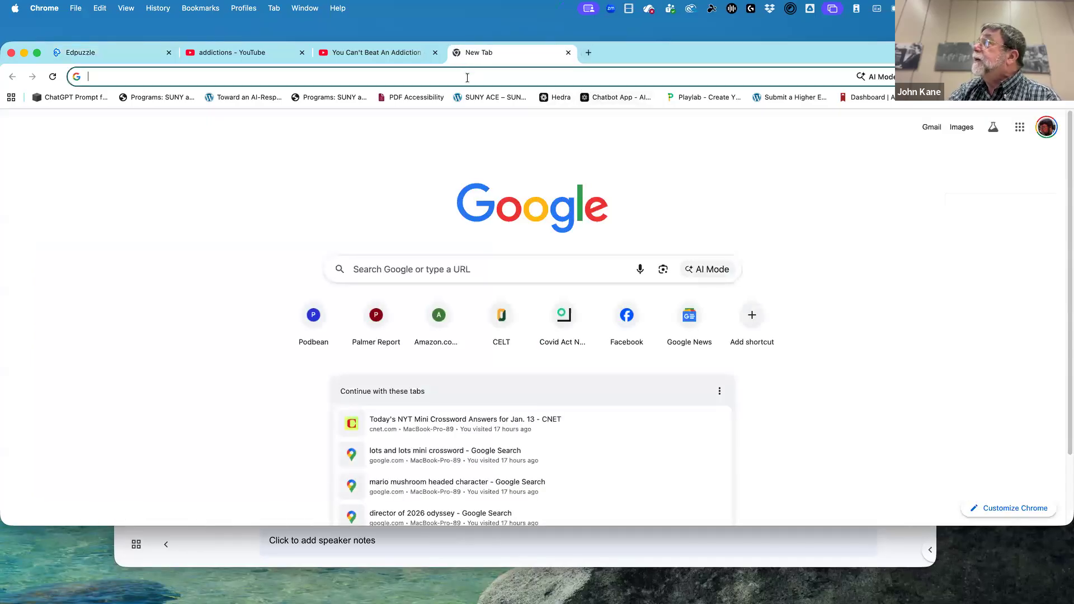
left_click(467, 77)
type("osw")
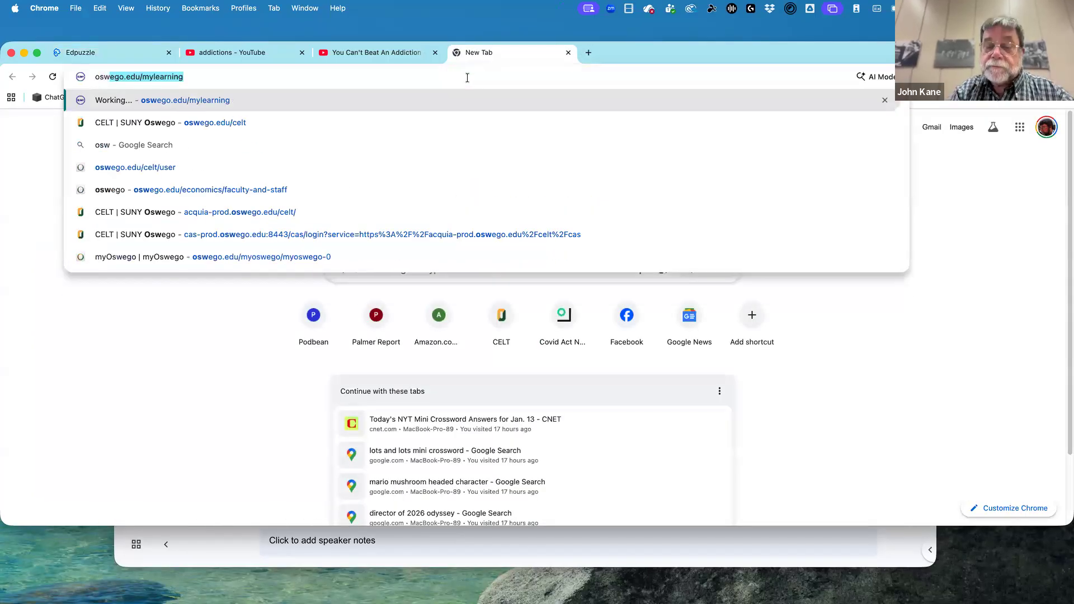
type("ego.edu/my")
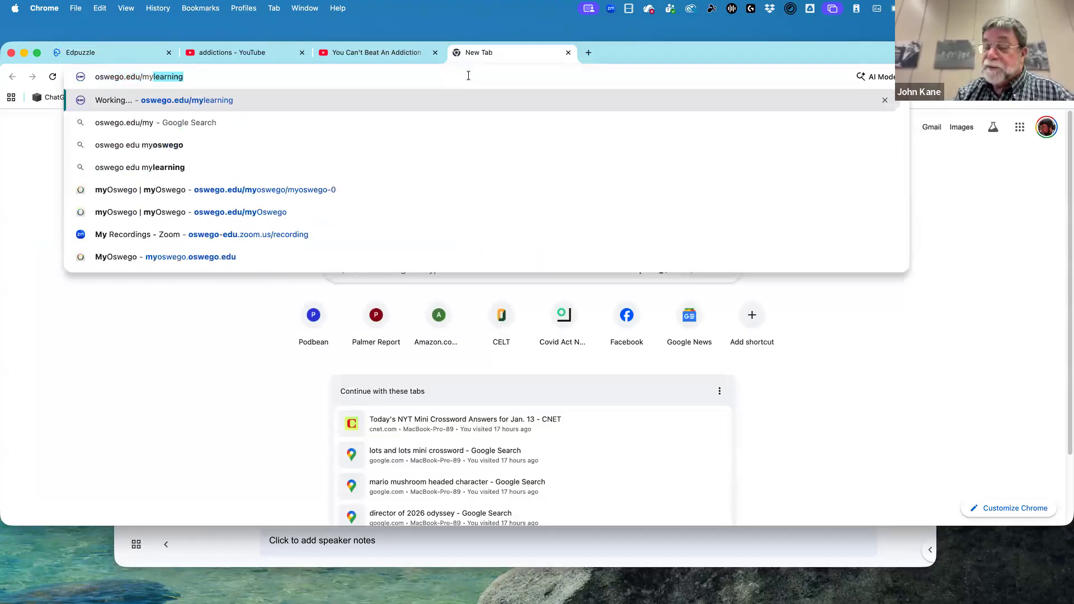
key("Return")
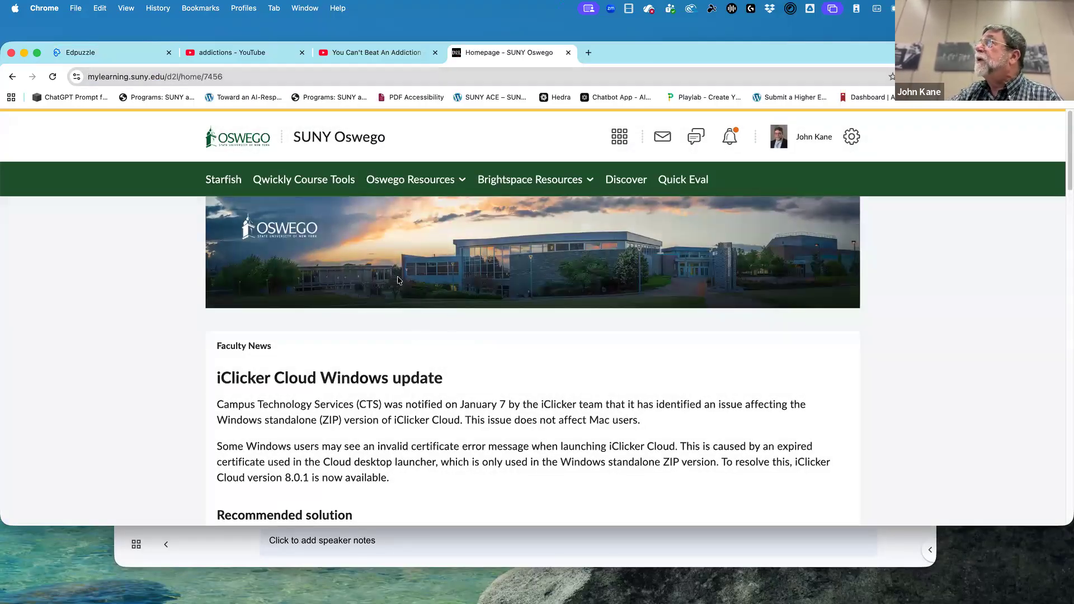
Find the CELT course among the No Term courses under My Courses and open it.
scroll(423, 324, "down", 8)
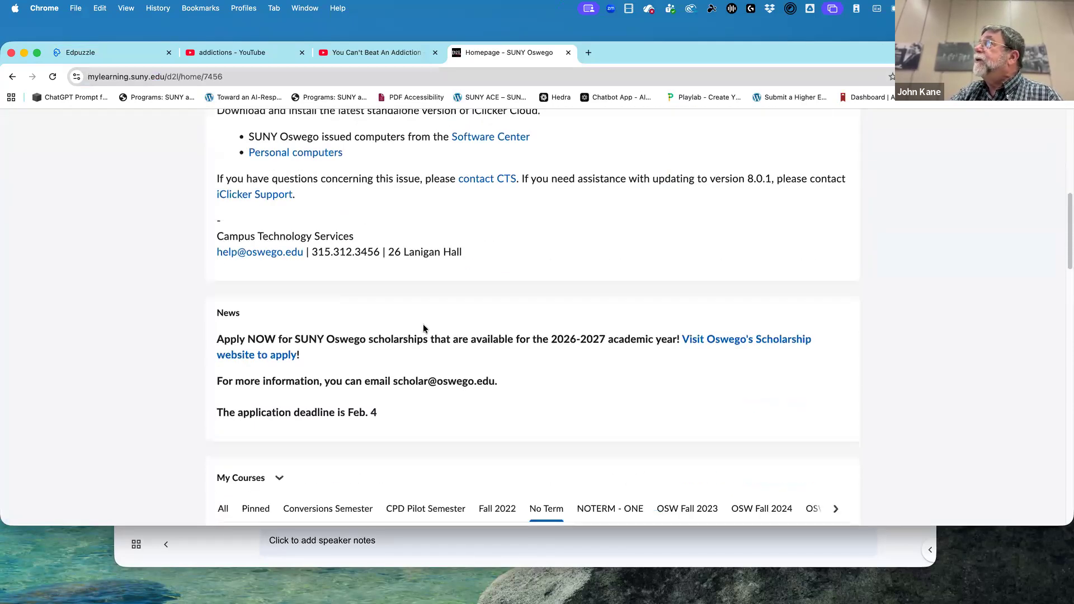
scroll(425, 327, "down", 3)
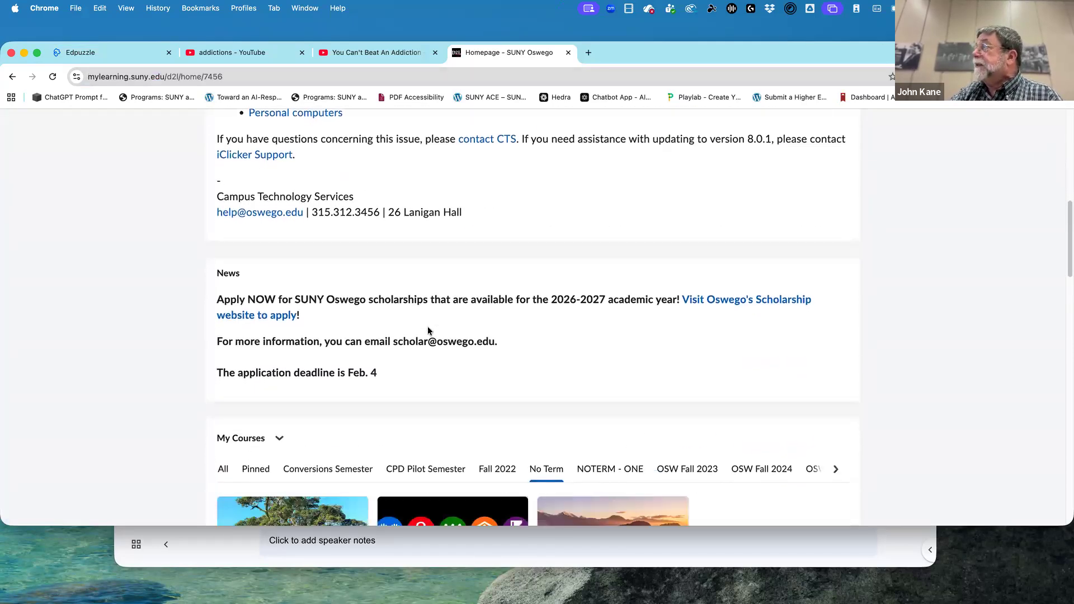
scroll(434, 330, "down", 1)
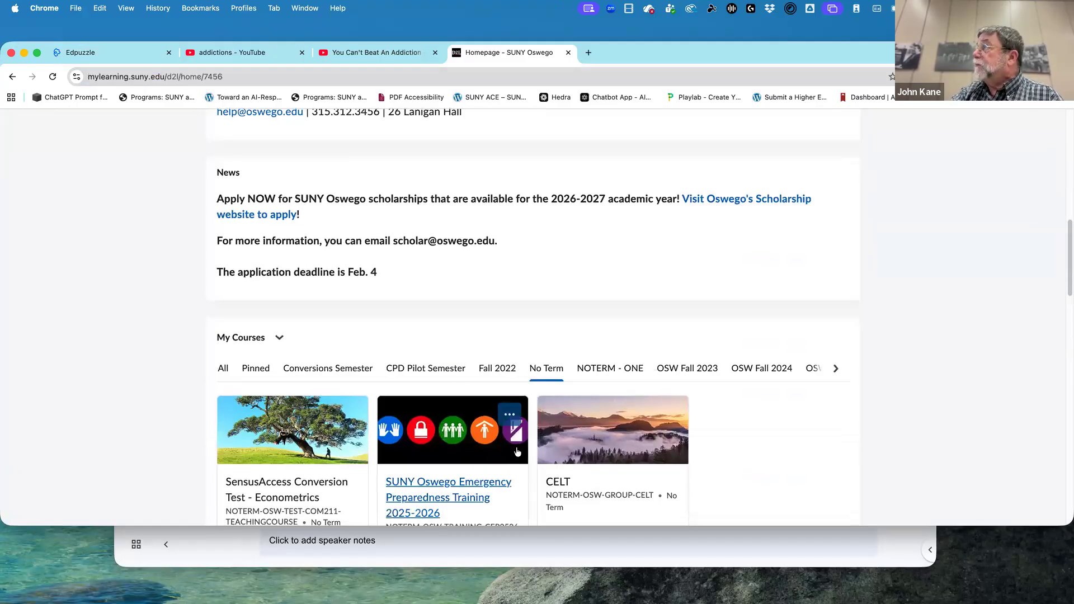
left_click(565, 488)
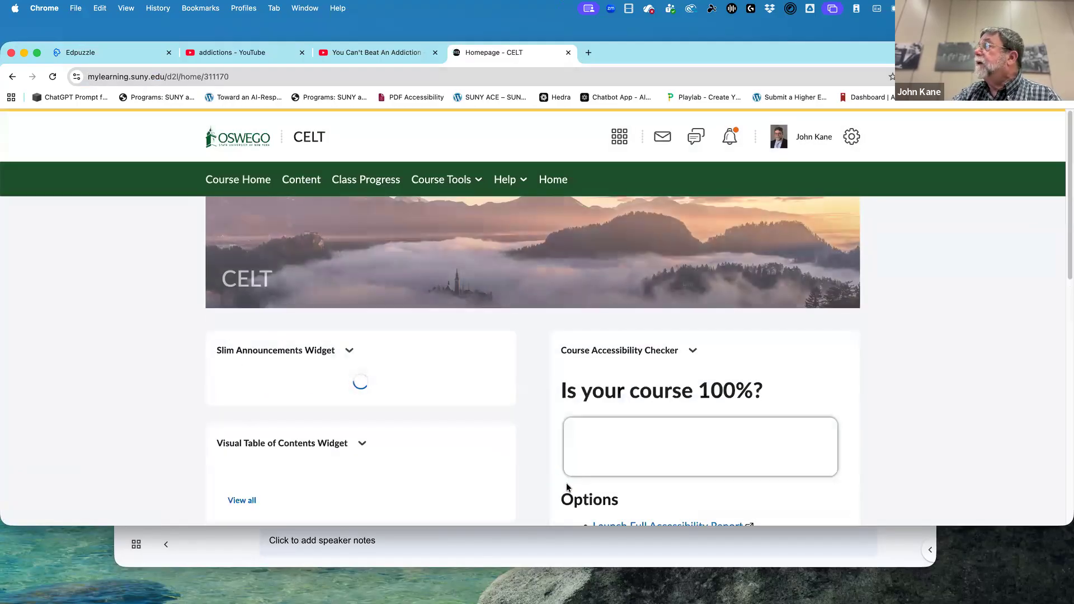
Look through the CELT course's module cards, including the EdPuzzle workshop, and return to the SUNY Oswego homepage.
scroll(383, 413, "down", 5)
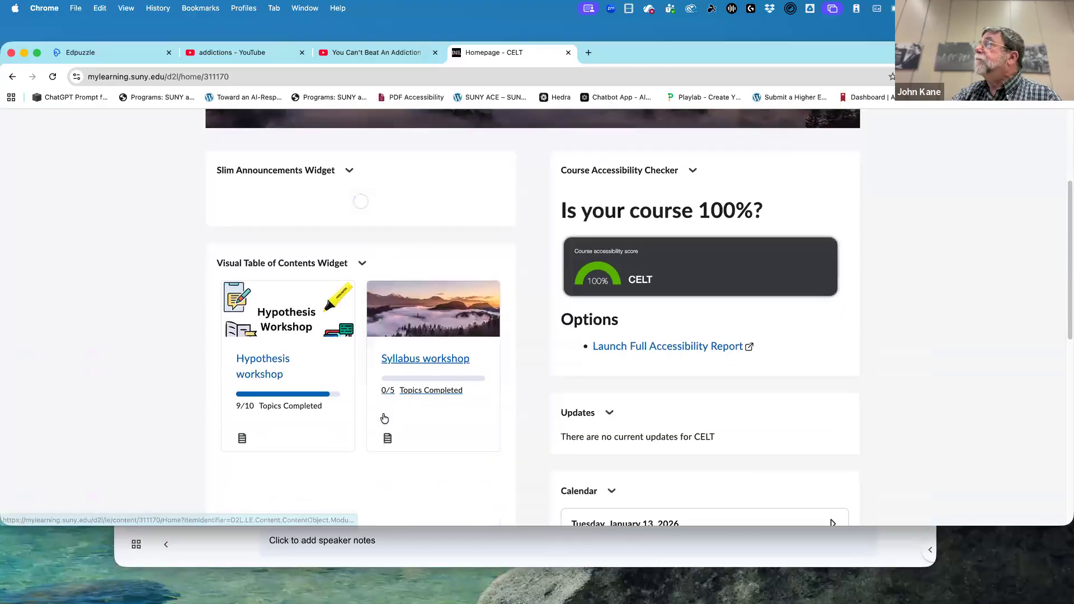
scroll(384, 417, "down", 6)
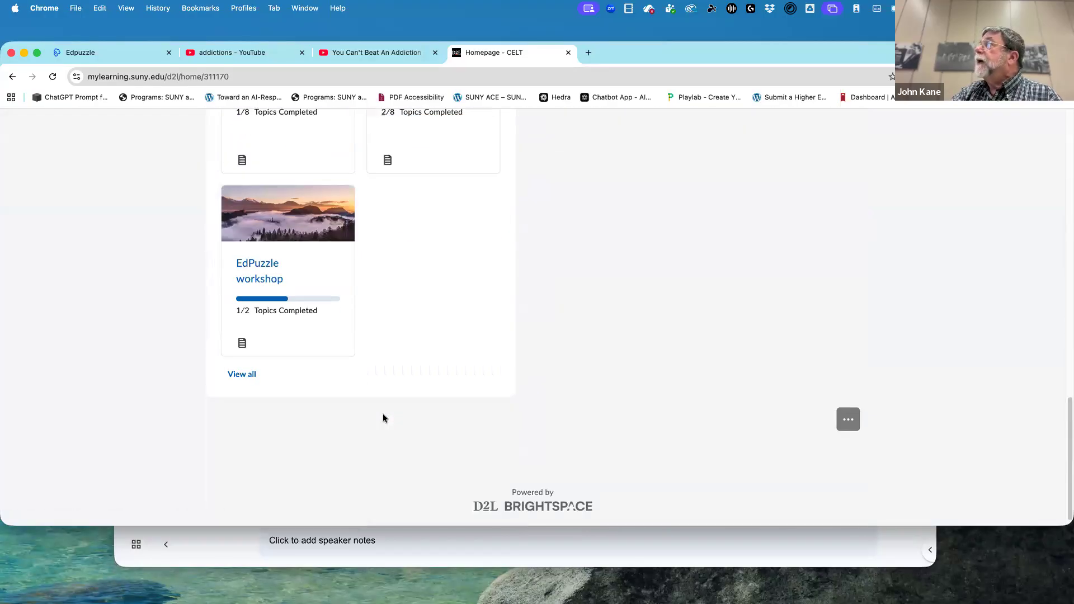
scroll(383, 417, "up", 3)
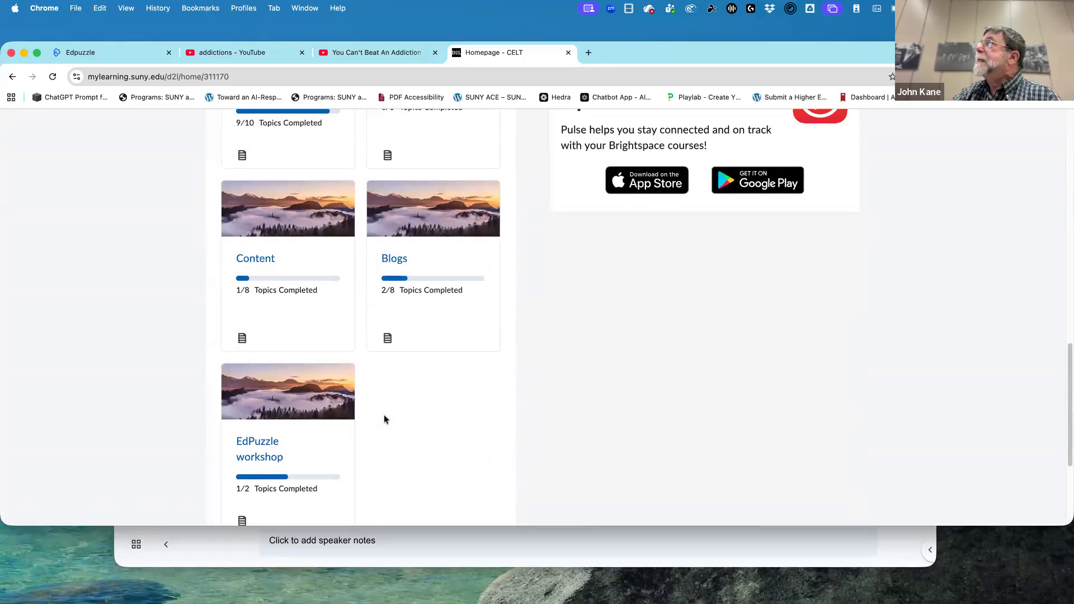
scroll(384, 418, "up", 1)
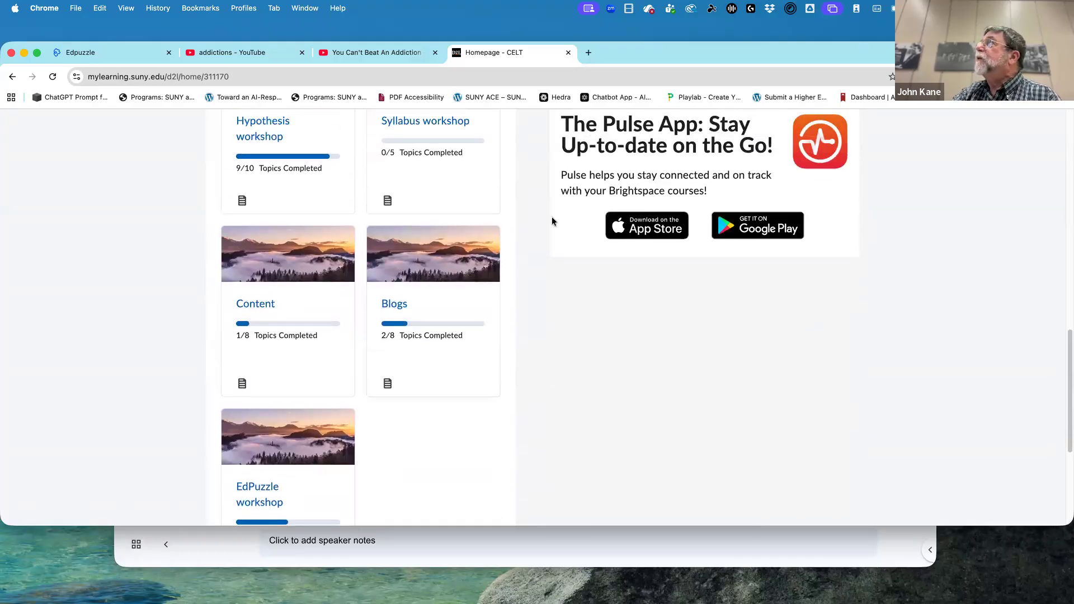
left_click(13, 77)
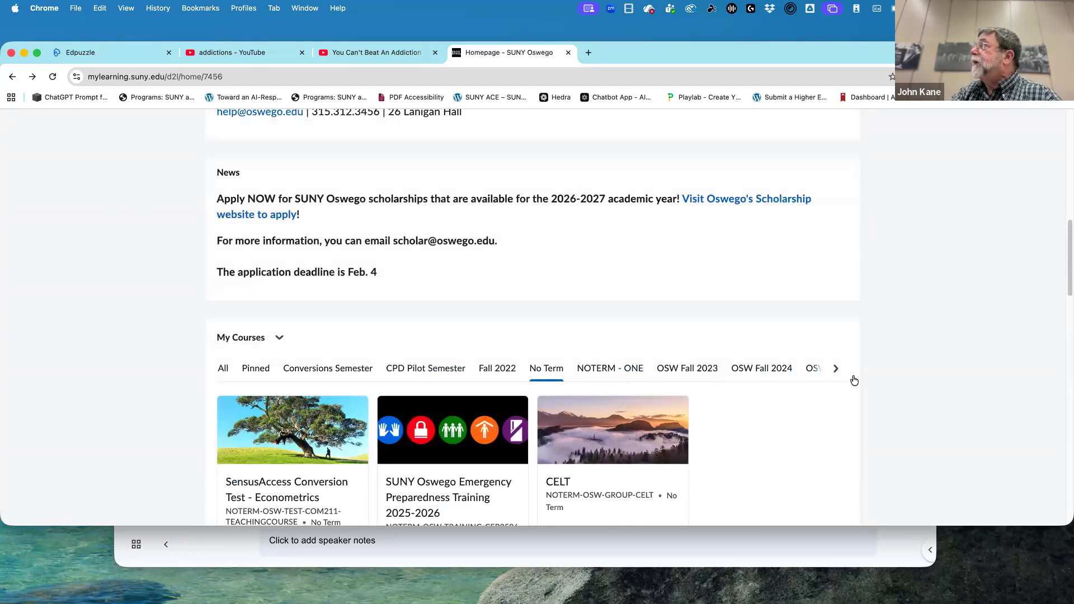
Show the OSW Spring 2026 courses and open 26SP Introduction To Econometrics ECO312-800.
left_click(836, 369)
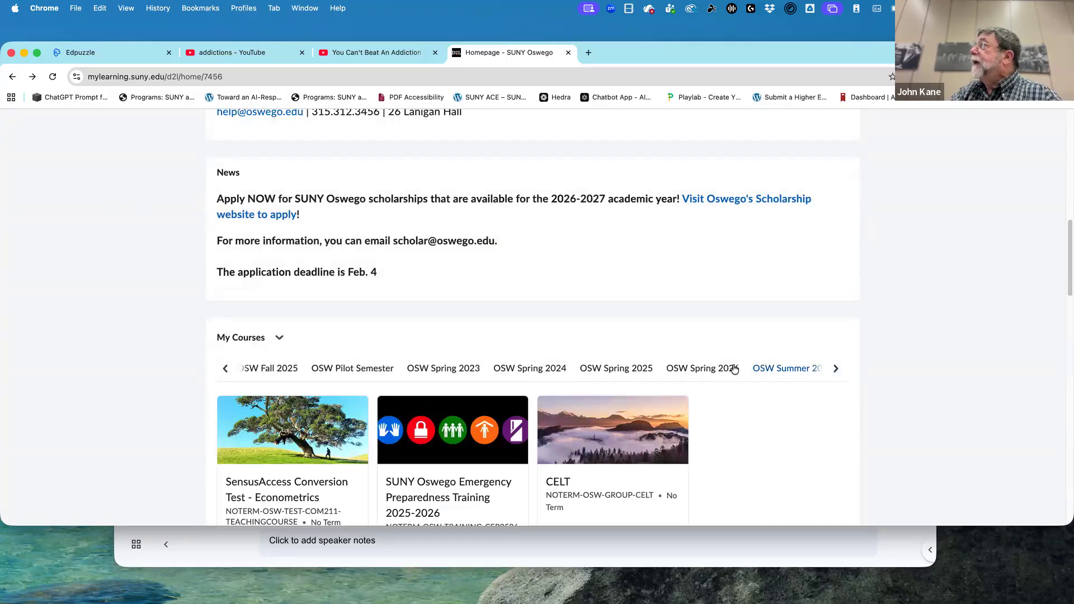
left_click(719, 369)
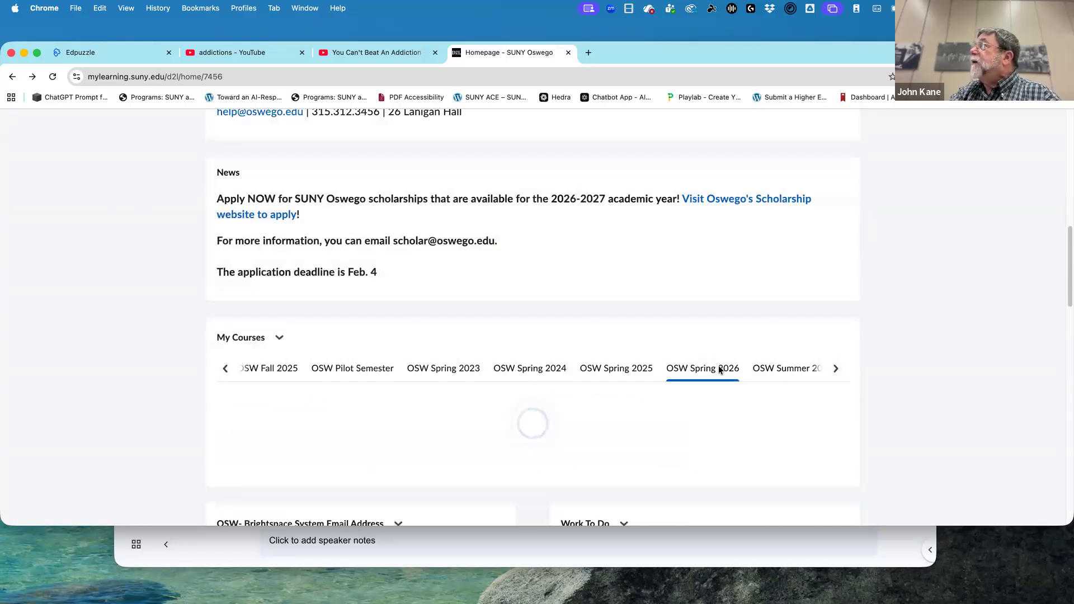
scroll(716, 478, "down", 2)
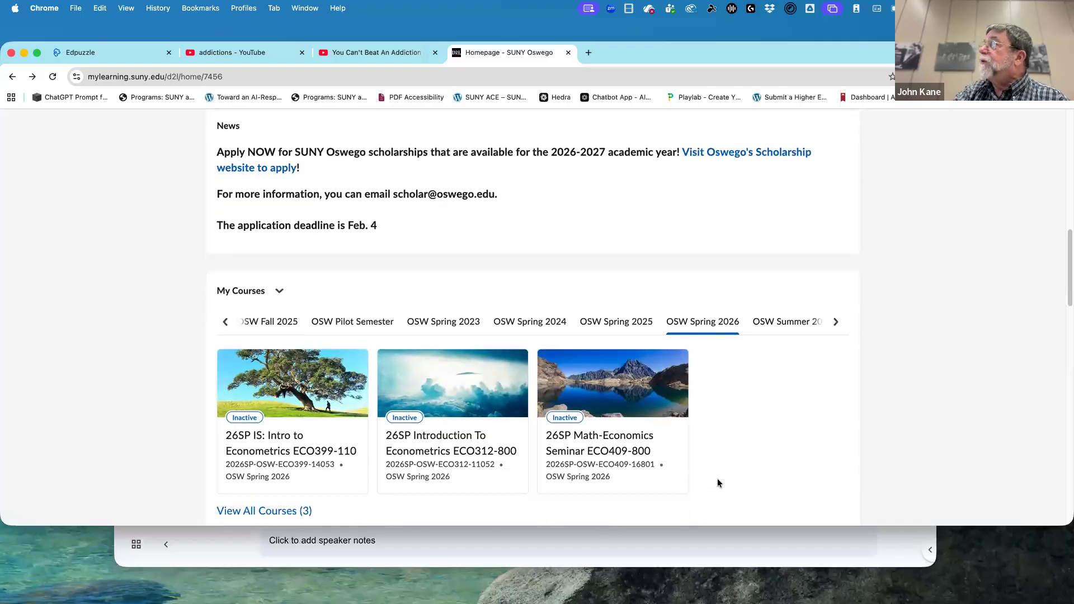
left_click(432, 420)
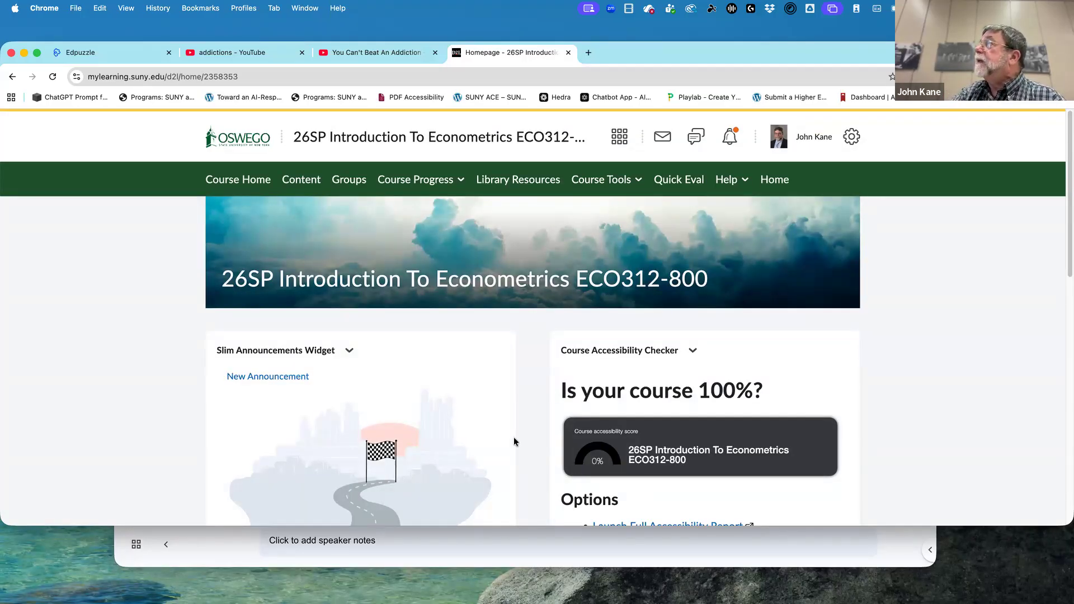
Examine the 26SP econometrics course homepage widgets and its Content area.
scroll(434, 416, "down", 5)
scroll(433, 416, "down", 6)
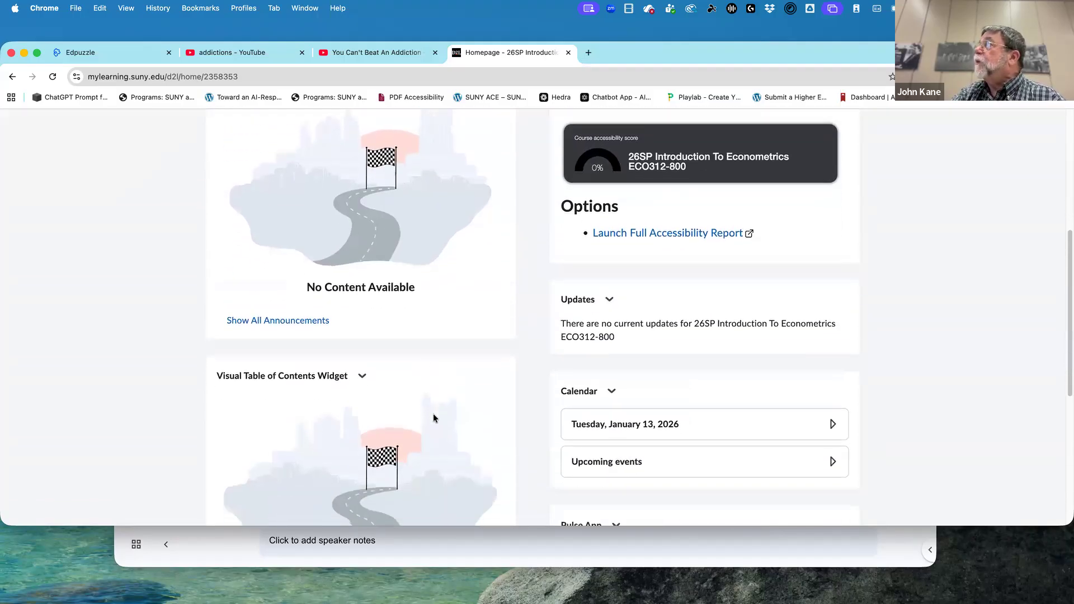
scroll(433, 418, "up", 8)
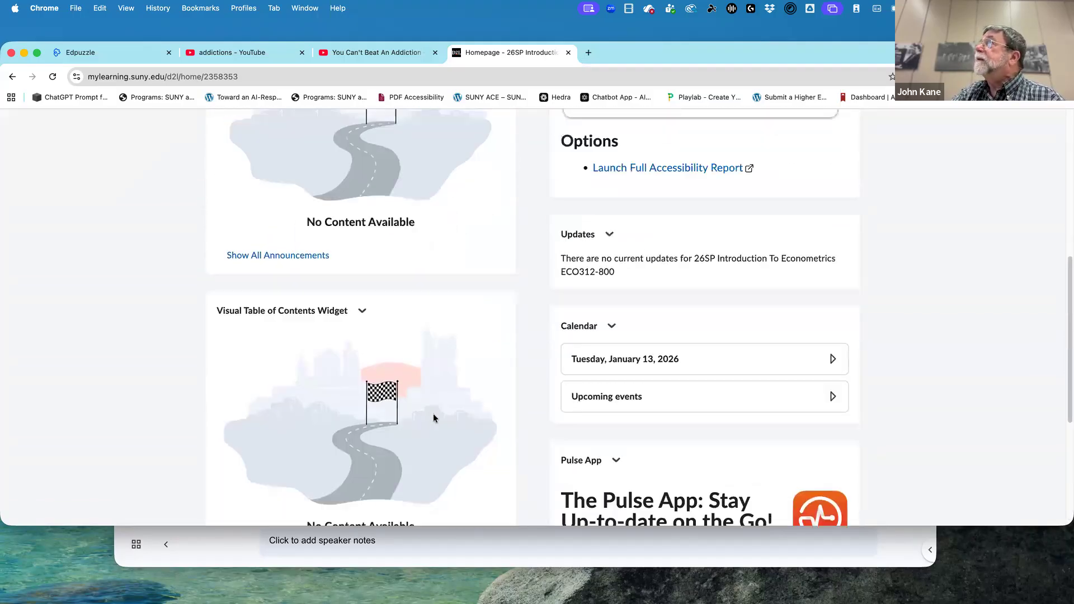
scroll(433, 418, "down", 1)
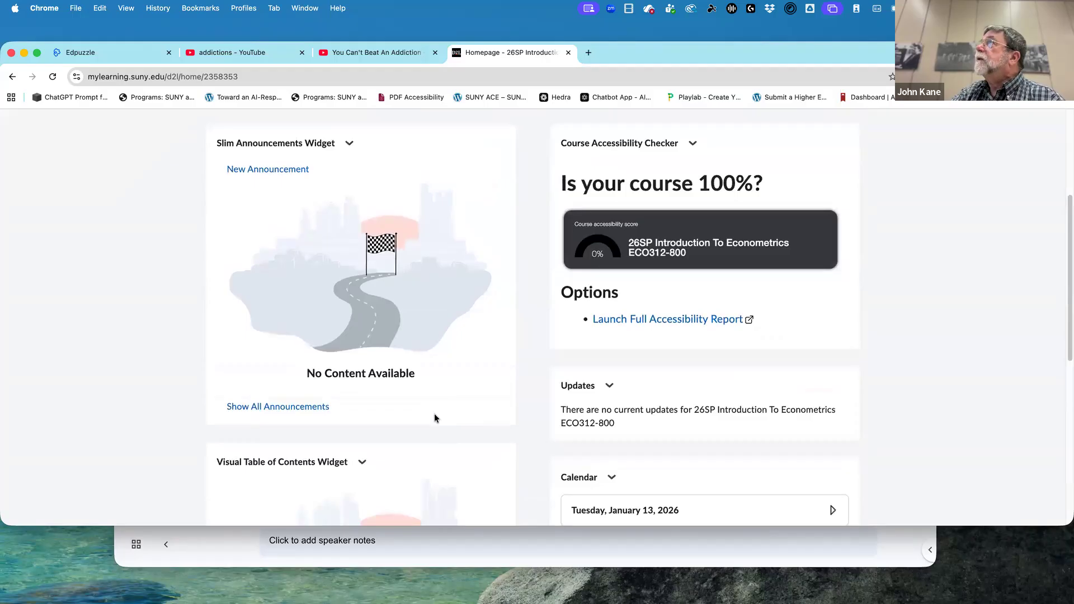
scroll(434, 418, "up", 1)
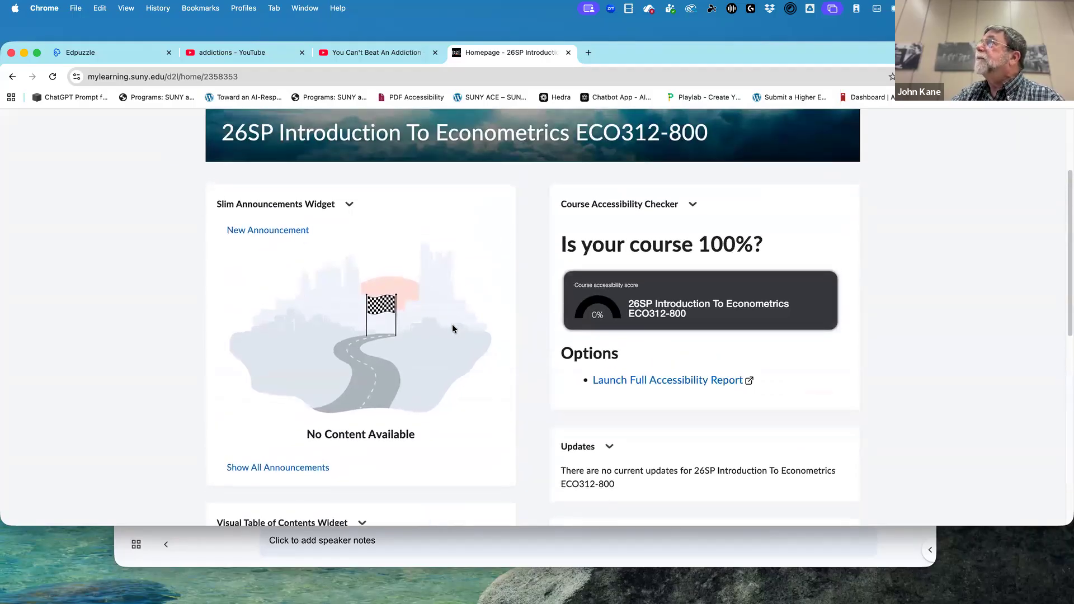
scroll(453, 329, "up", 2)
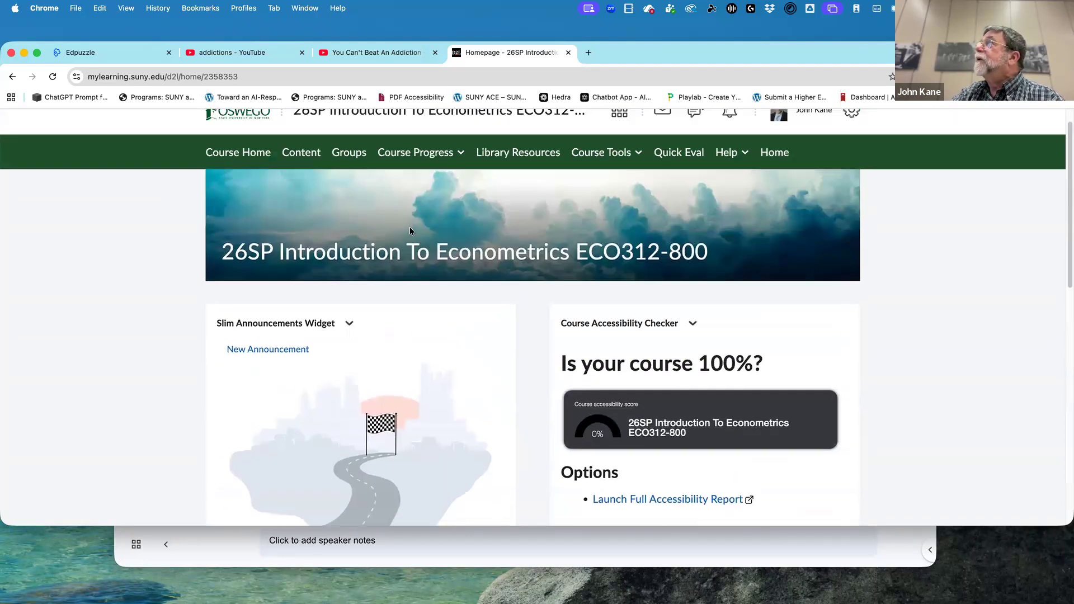
left_click(300, 155)
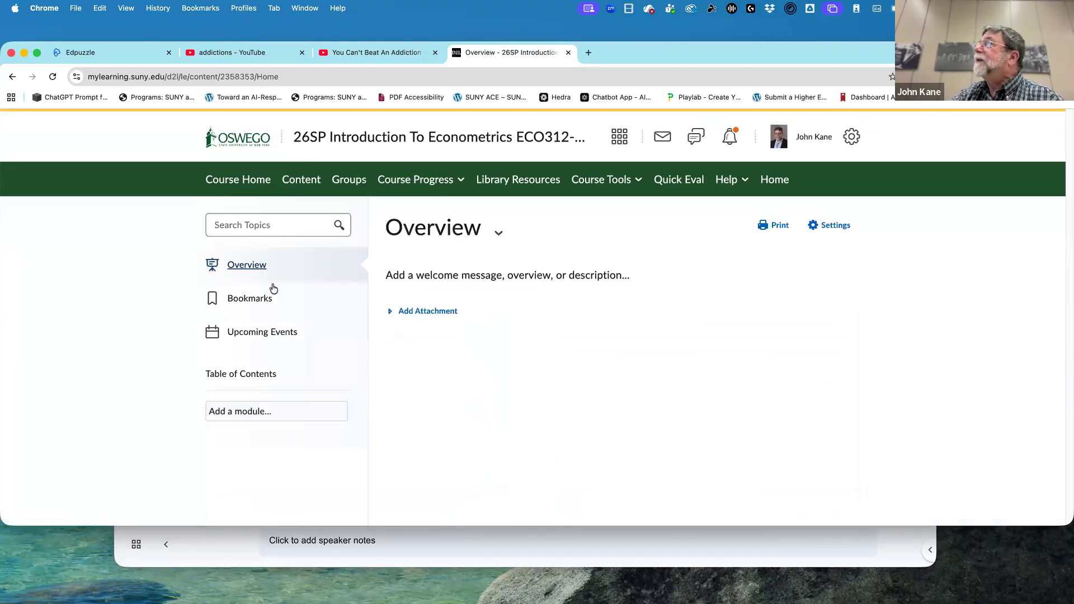
left_click(311, 183)
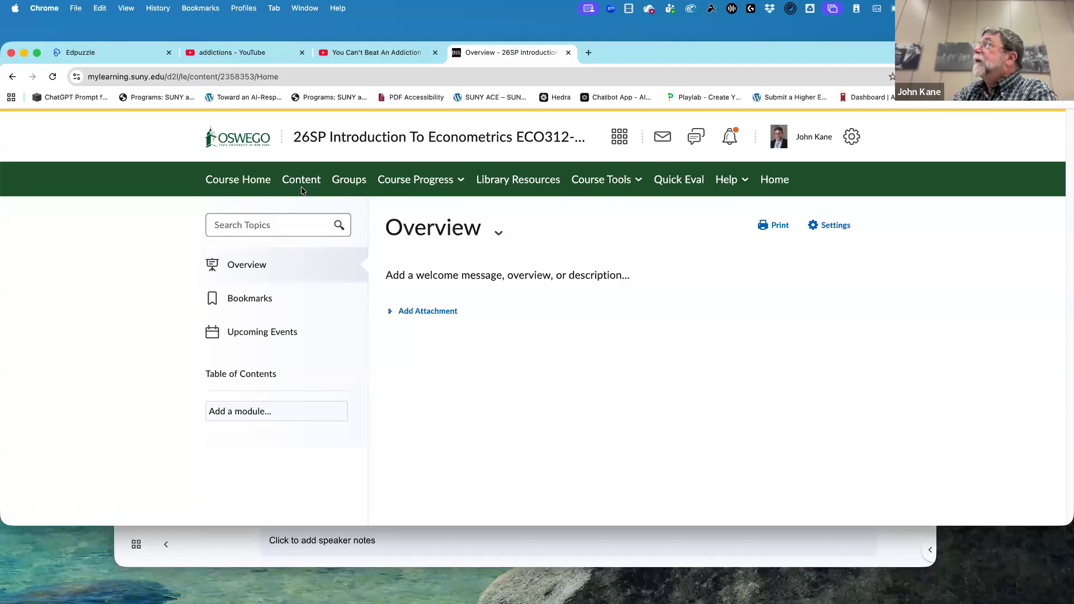
Return to the SUNY Oswego homepage, open 25SP Introduction To Econometrics ECO312-800 from the OSW Spring 2025 courses and show its content.
left_click(253, 147)
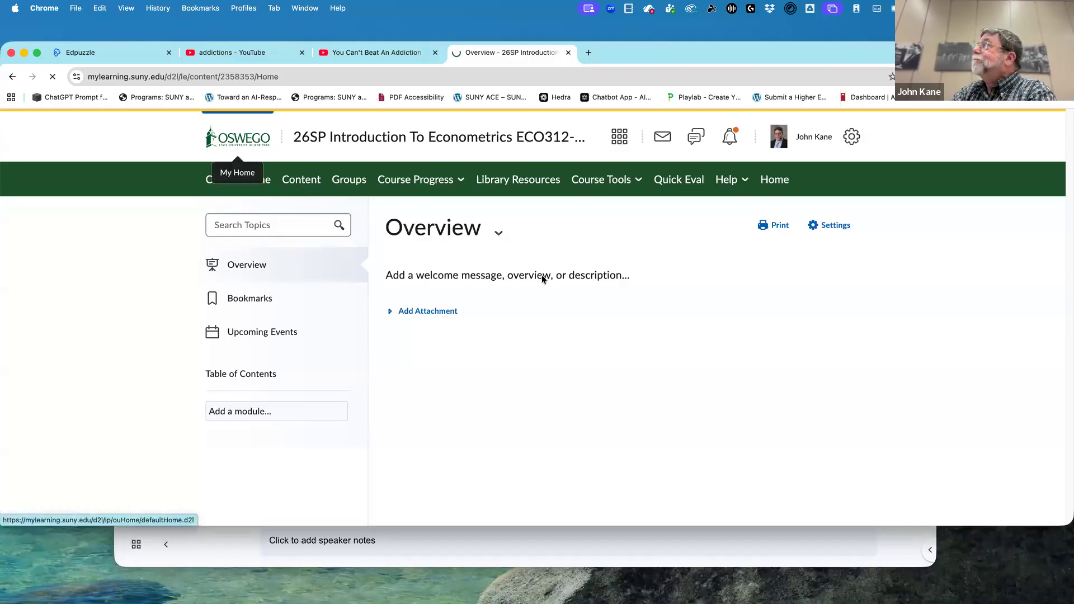
scroll(548, 409, "down", 10)
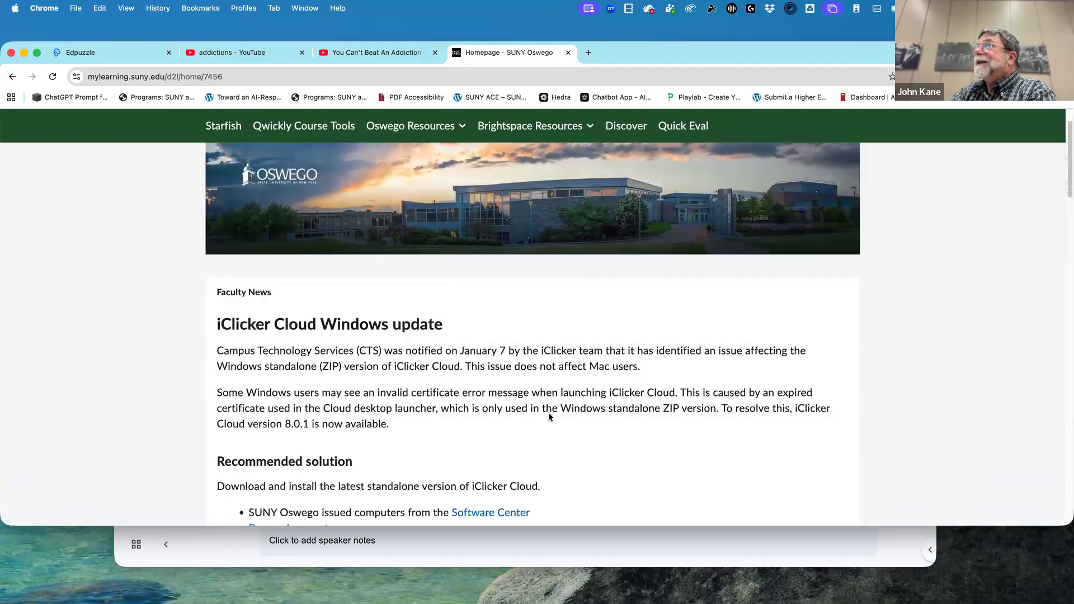
scroll(547, 419, "down", 7)
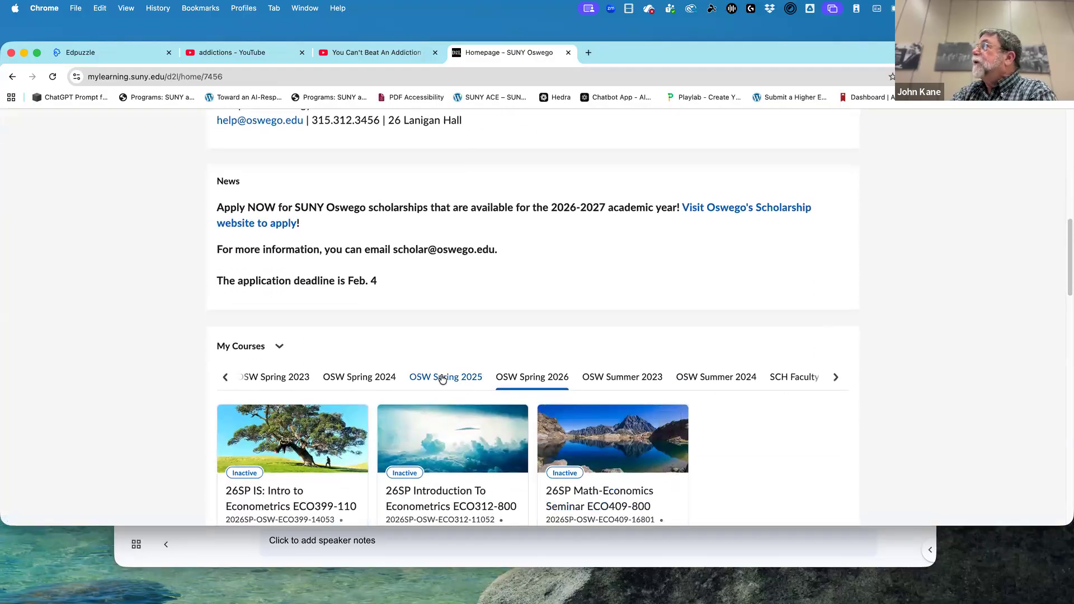
left_click(445, 378)
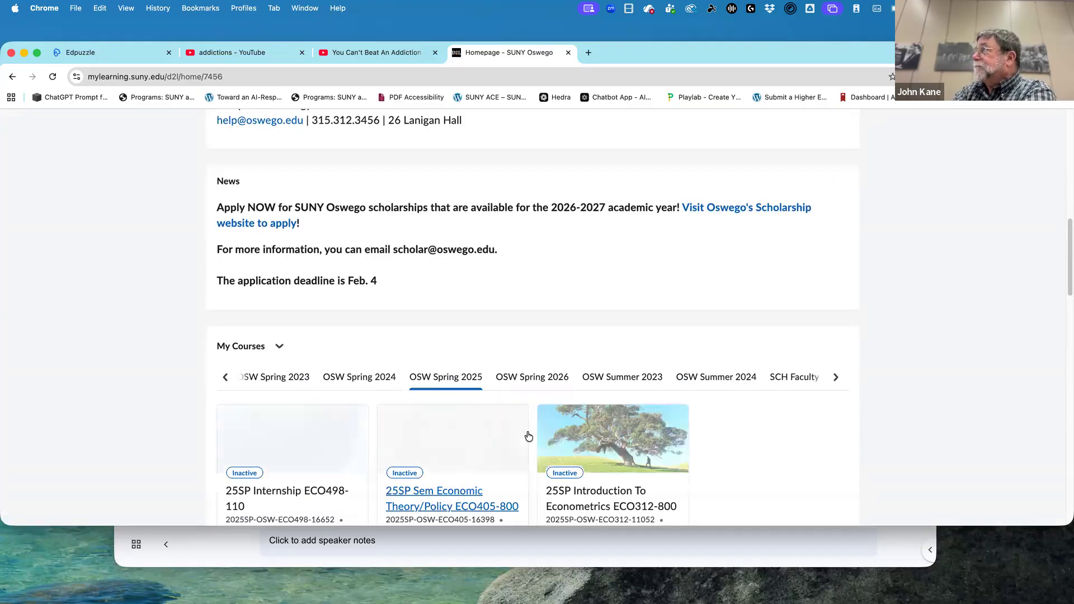
scroll(528, 437, "down", 1)
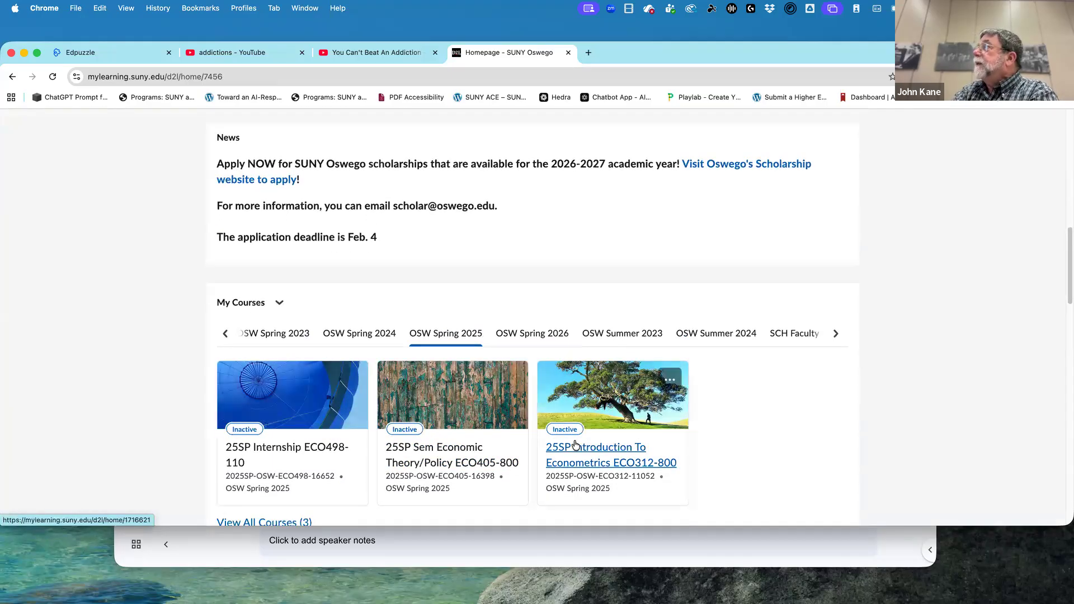
left_click(585, 452)
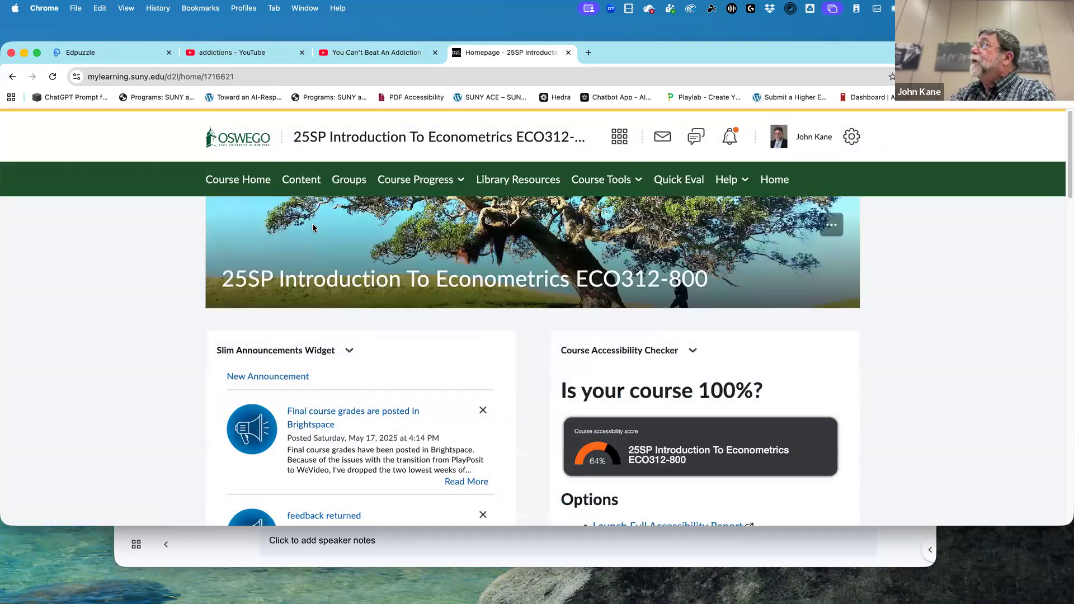
left_click(304, 186)
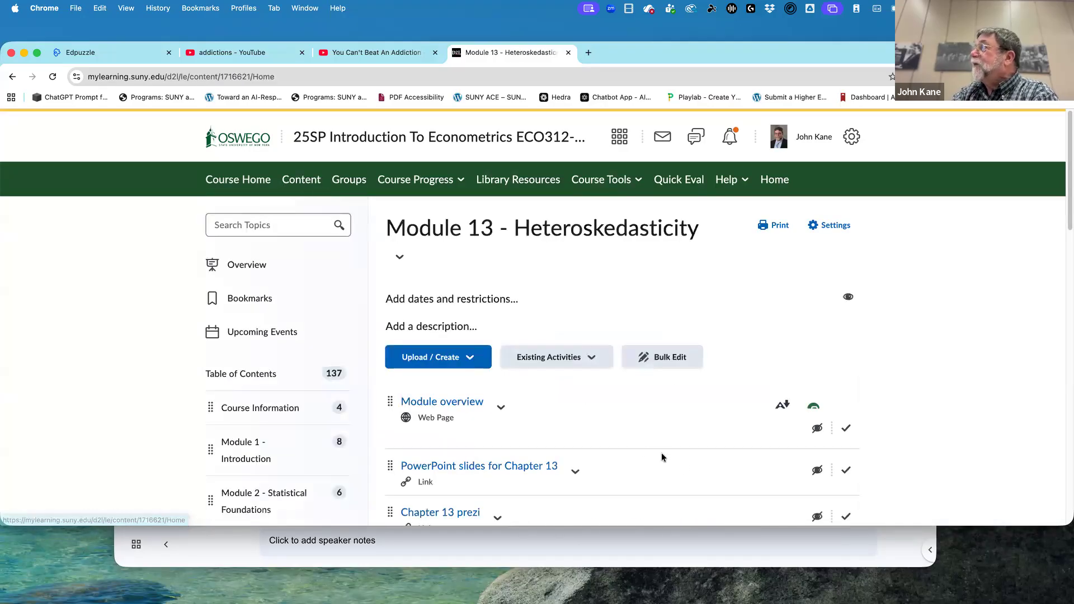
Review the Module 13 - Heteroskedasticity items and start adding an existing Edpuzzle - OSW activity to the module.
scroll(681, 462, "down", 5)
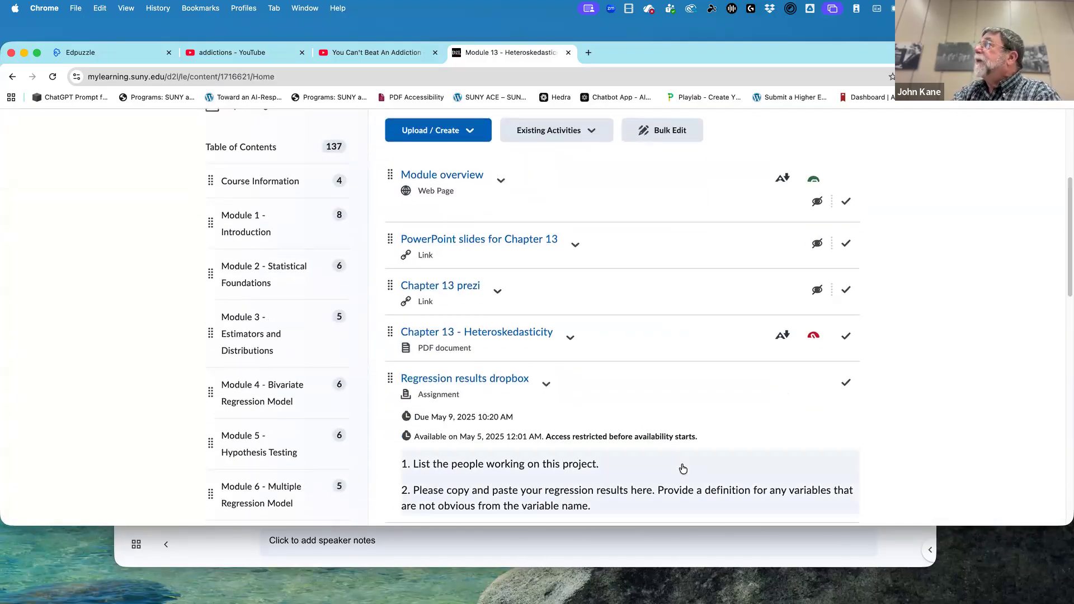
scroll(683, 468, "down", 5)
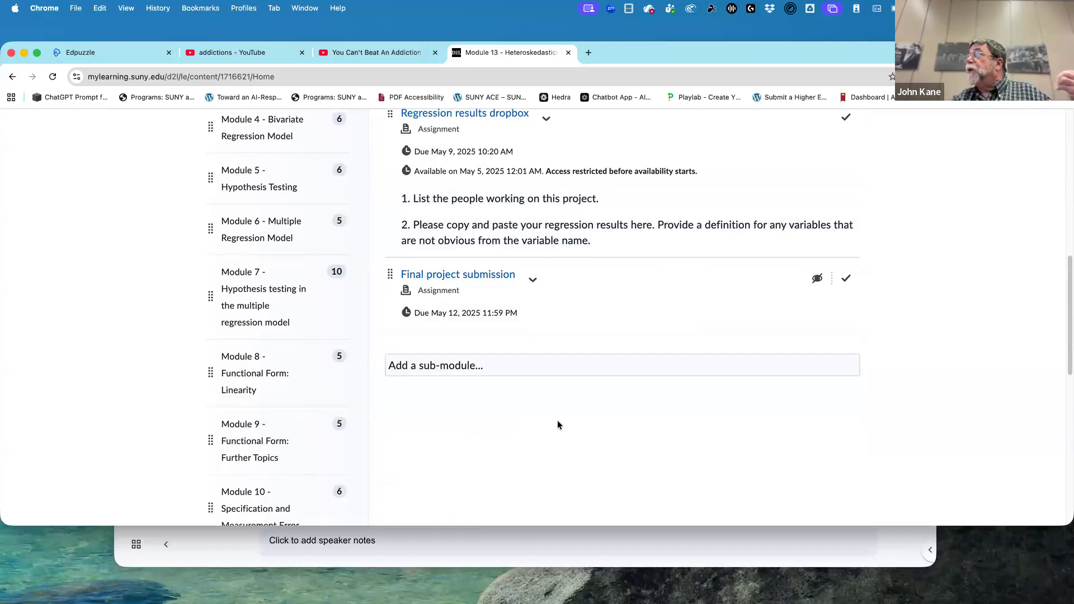
scroll(546, 435, "up", 3)
scroll(522, 418, "up", 7)
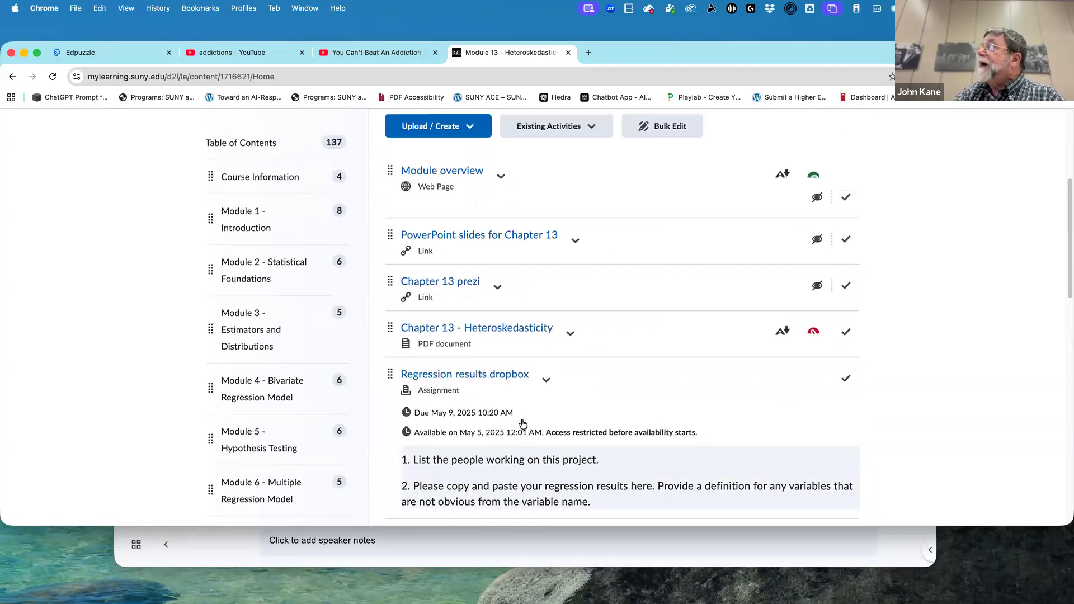
scroll(520, 417, "up", 1)
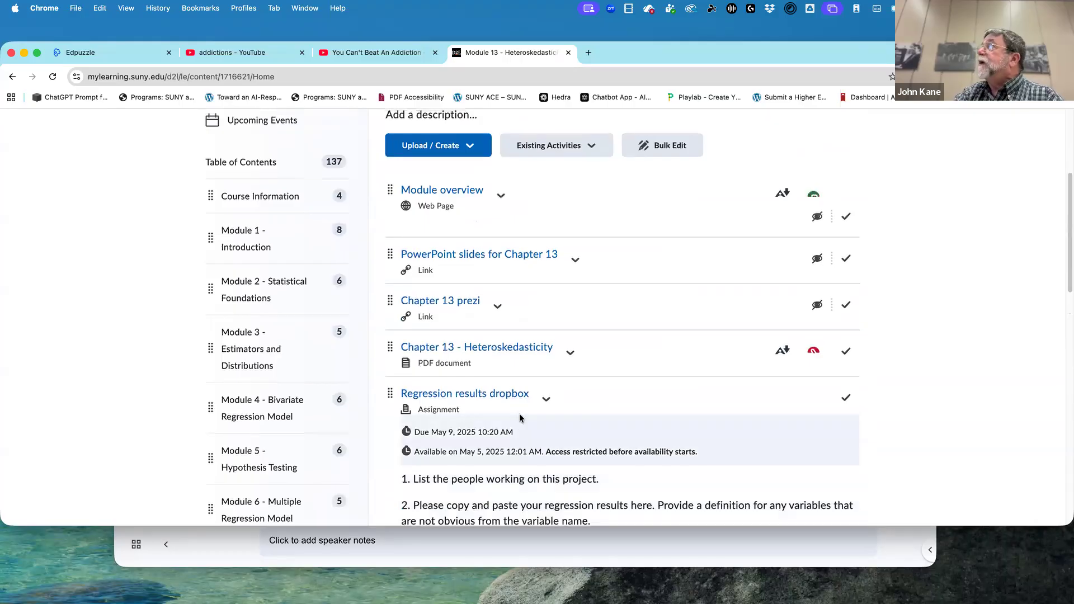
left_click(581, 146)
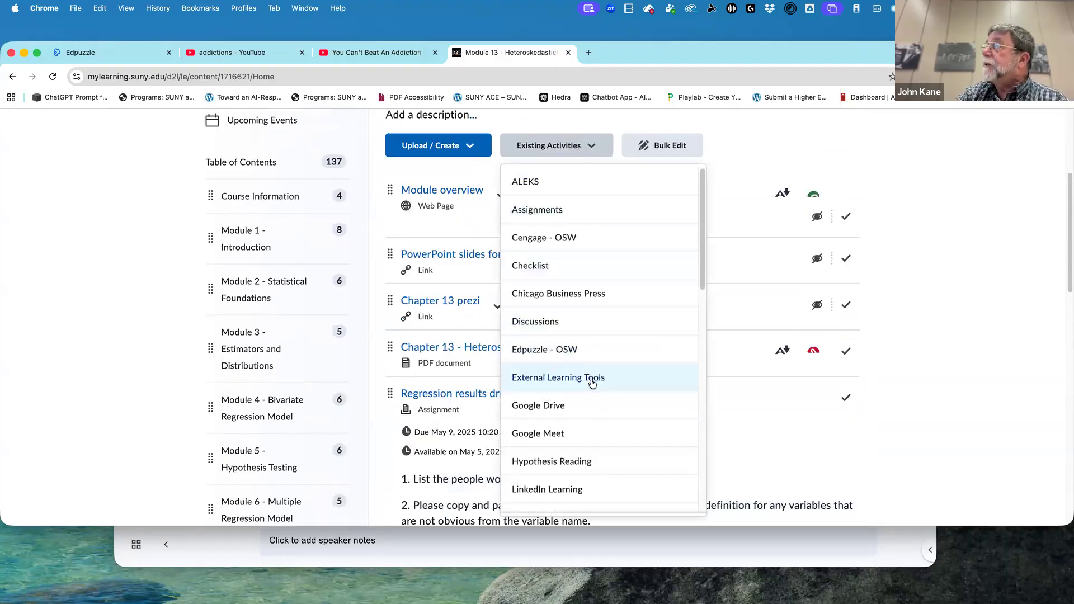
left_click(578, 347)
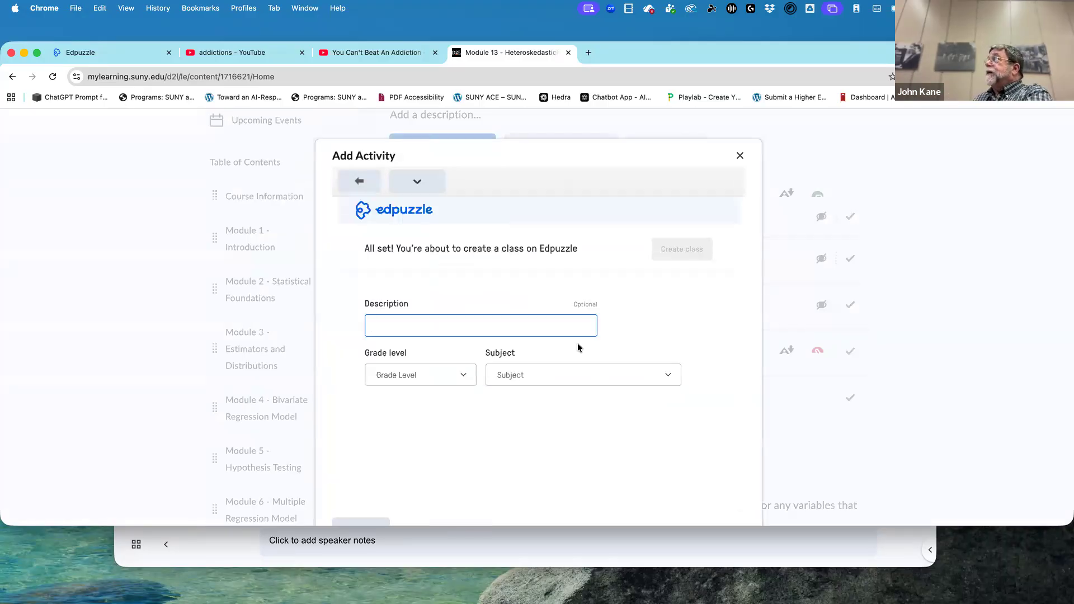
Enter "Eco 312 - Spring 2025" as the description of the new Edpuzzle class.
type("Eco 312")
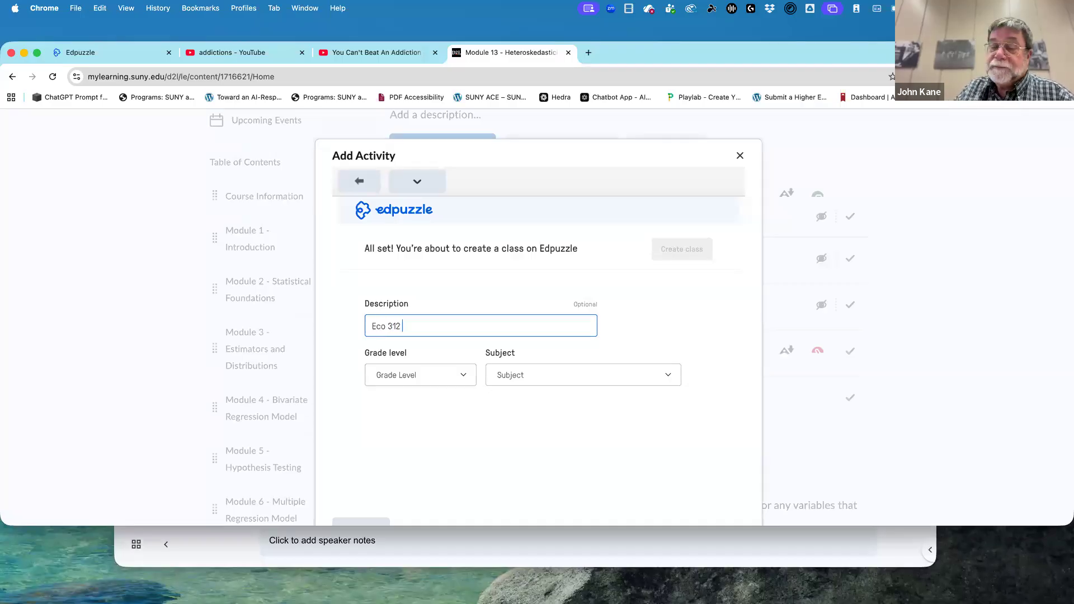
type("pring 2-26")
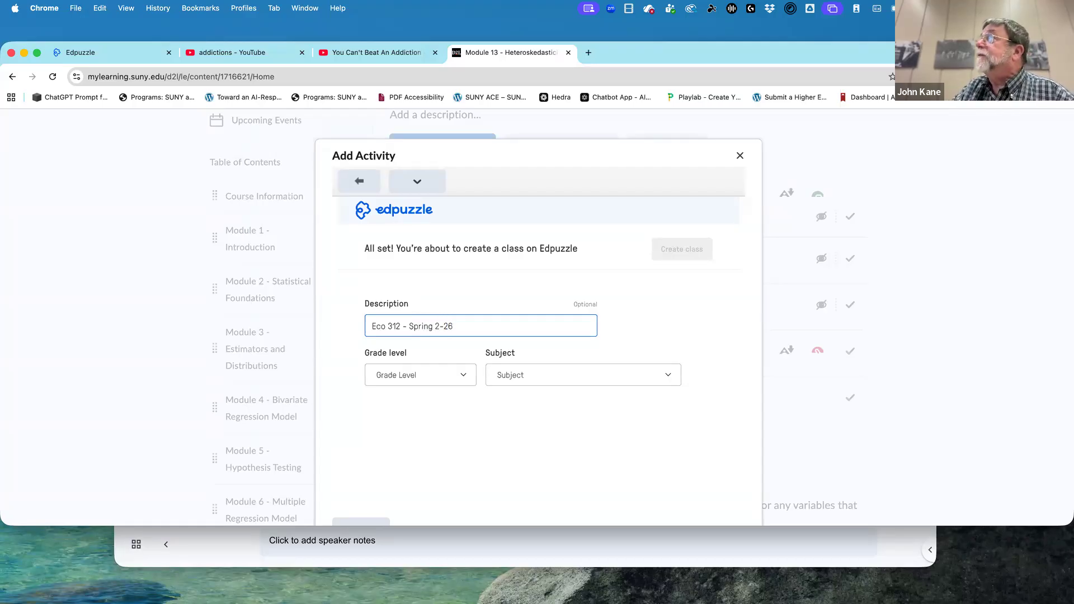
key("BackSpace")
key("BackSpace")
key("BackSpace")
key("BackSpace")
type("025")
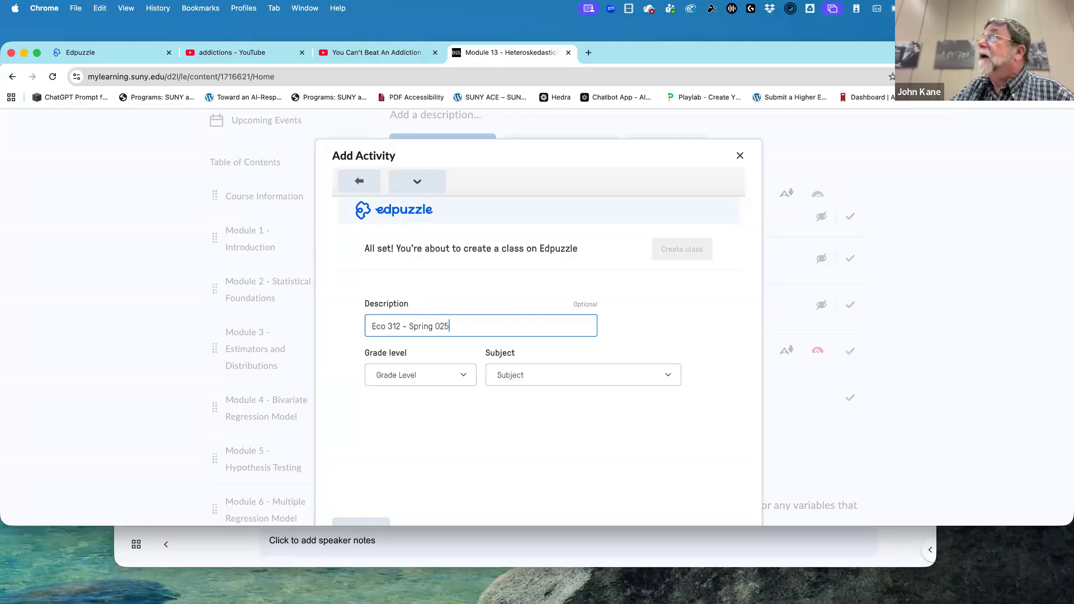
key("BackSpace")
key("BackSpace")
type("2025")
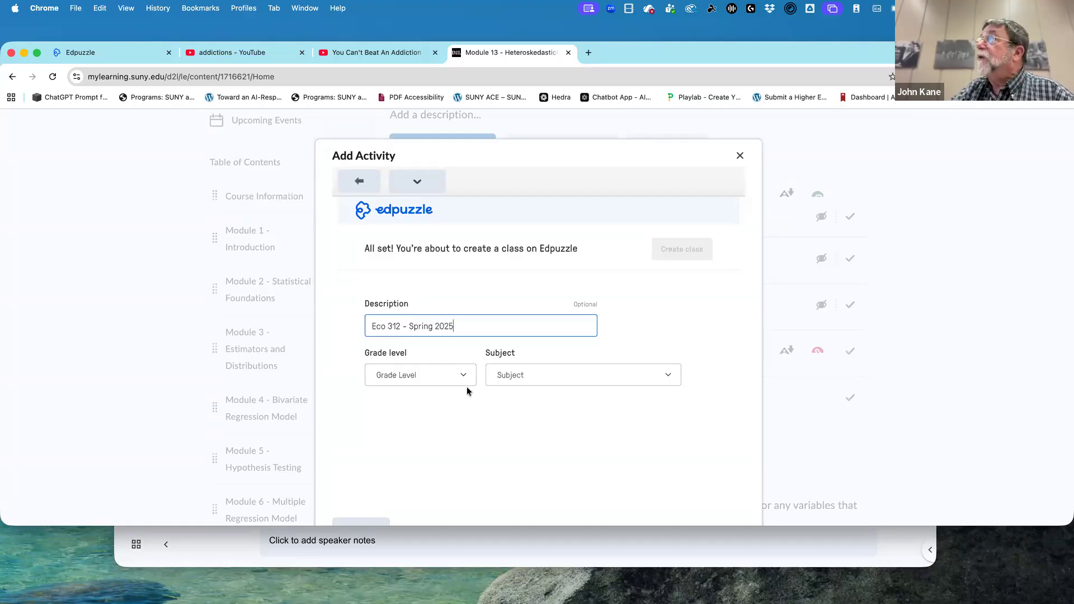
Set the grade level to Further / Higher Education and the subject to Economics, and create the class.
left_click(451, 376)
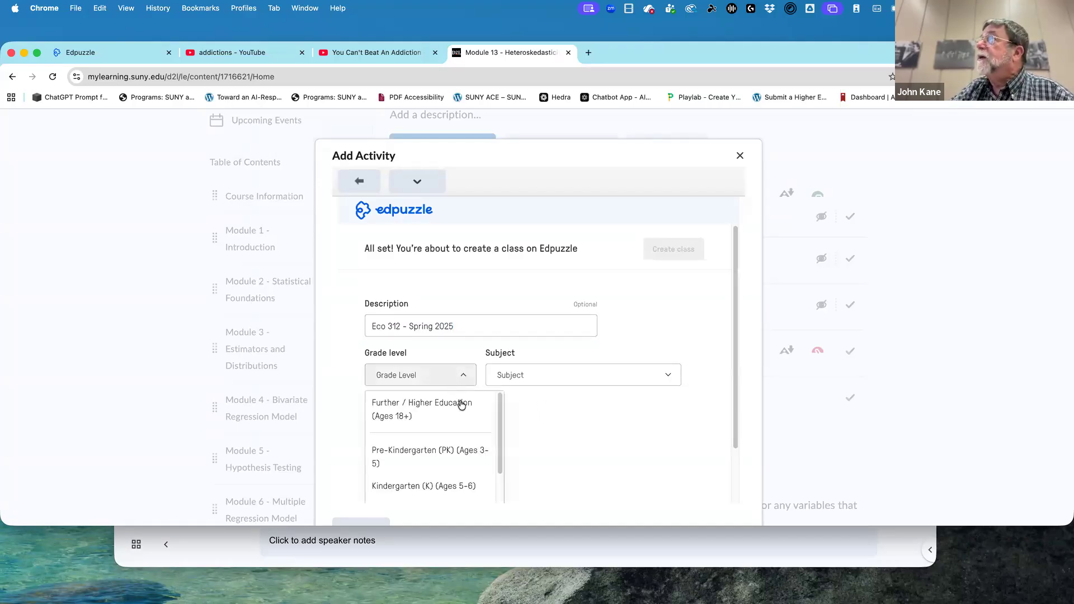
left_click(461, 404)
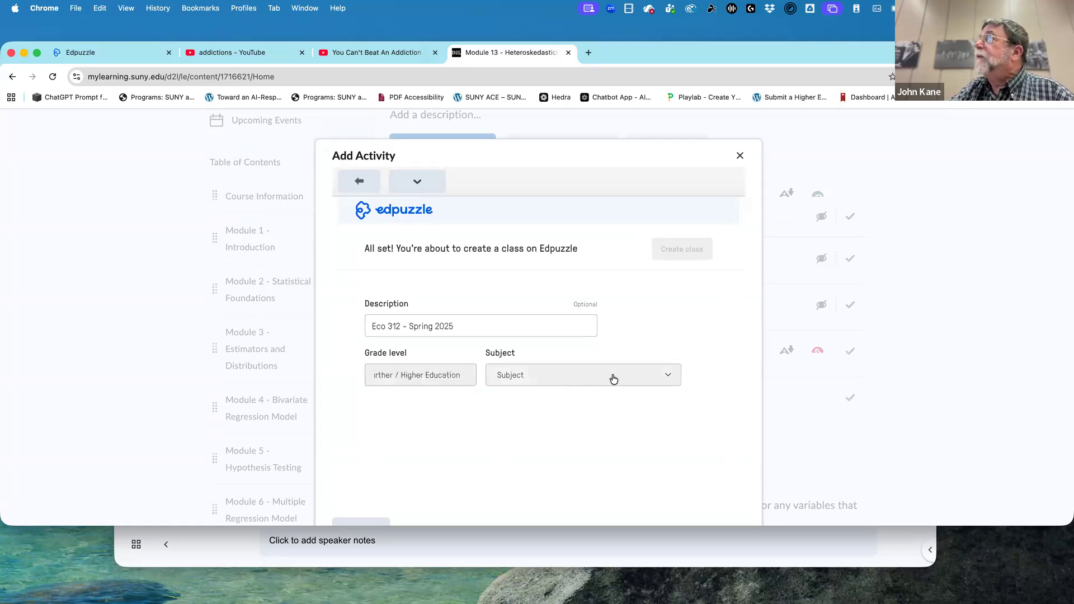
left_click(631, 380)
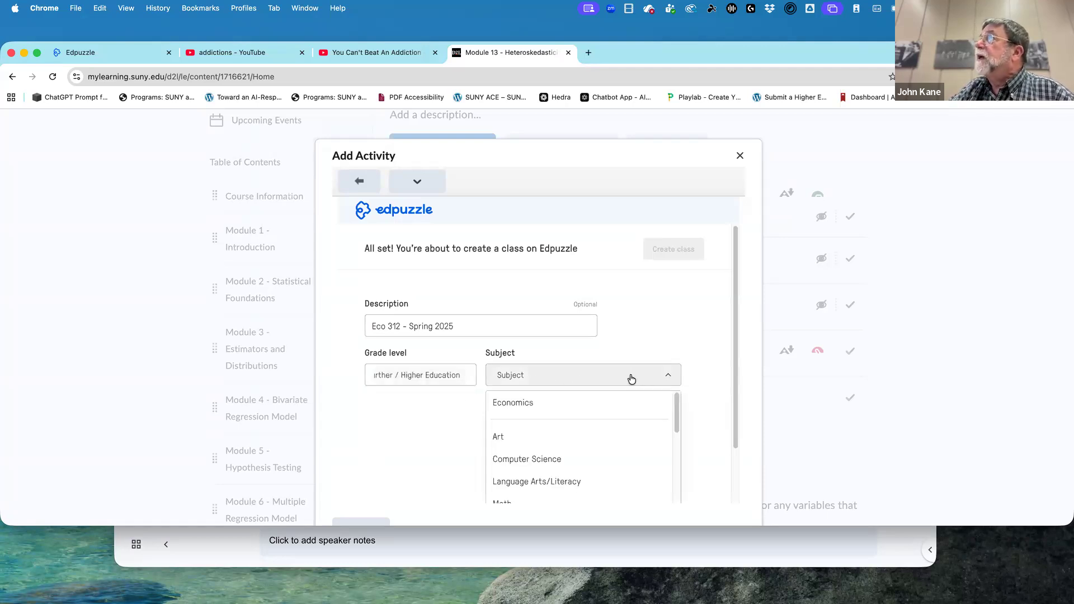
left_click(566, 403)
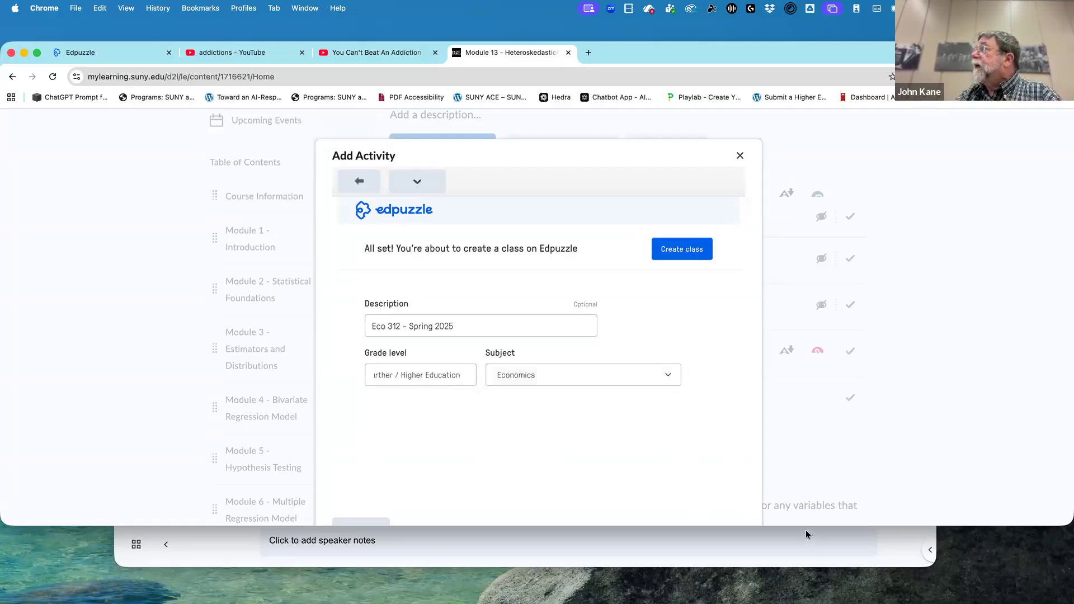
left_click_drag(805, 527, 808, 580)
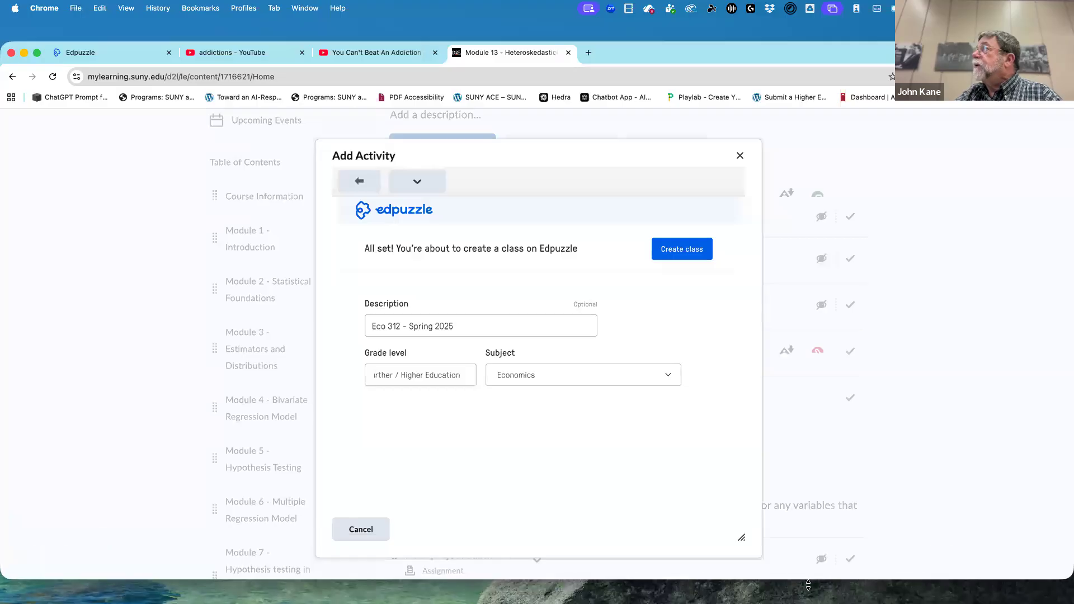
left_click(704, 248)
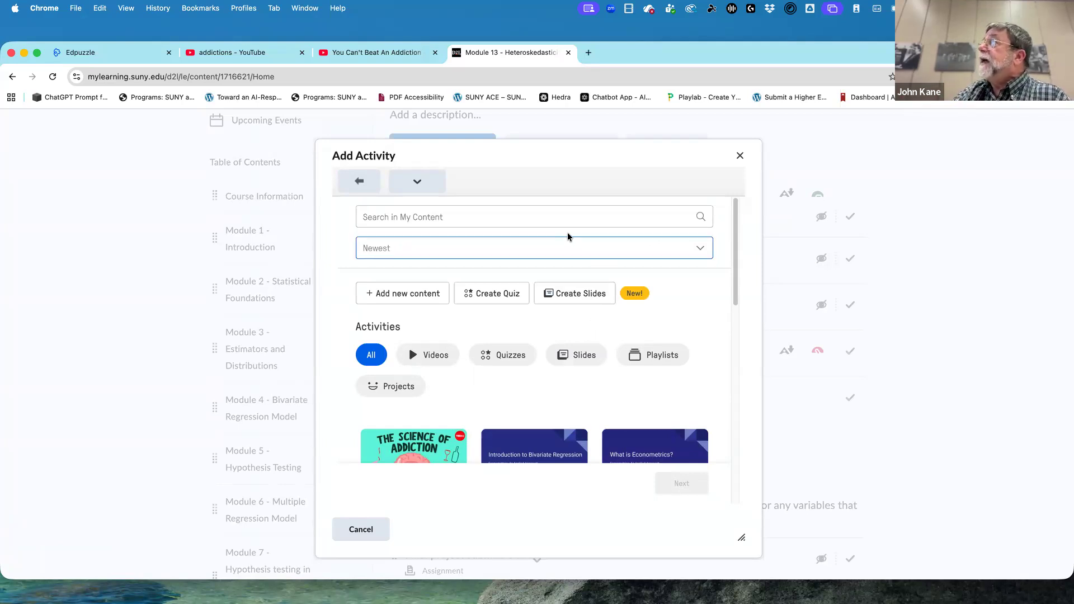
scroll(567, 414, "down", 1)
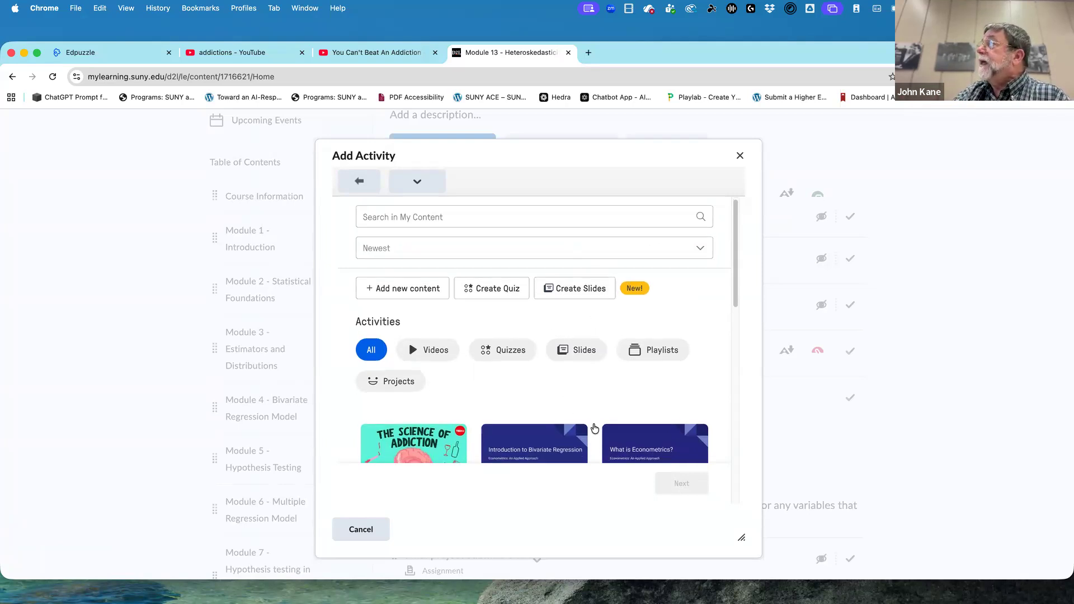
left_click(641, 441)
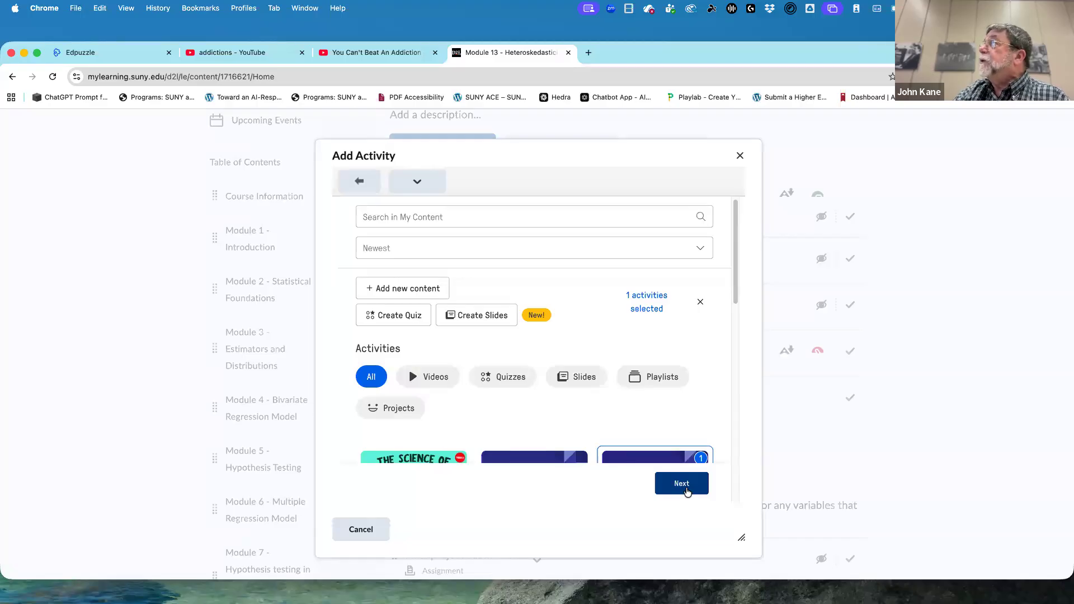
left_click(682, 483)
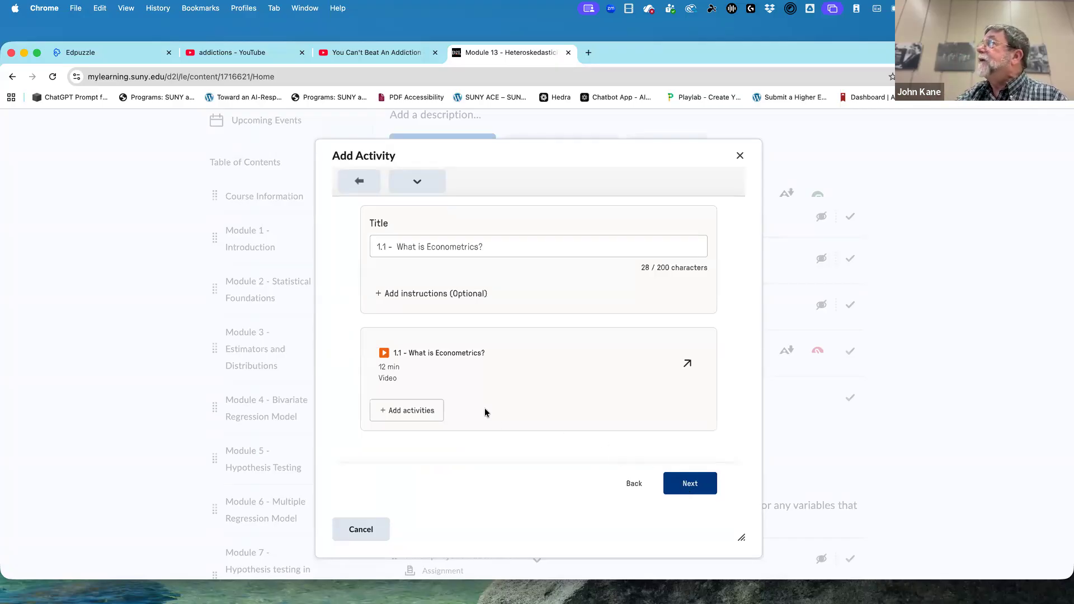
left_click(694, 484)
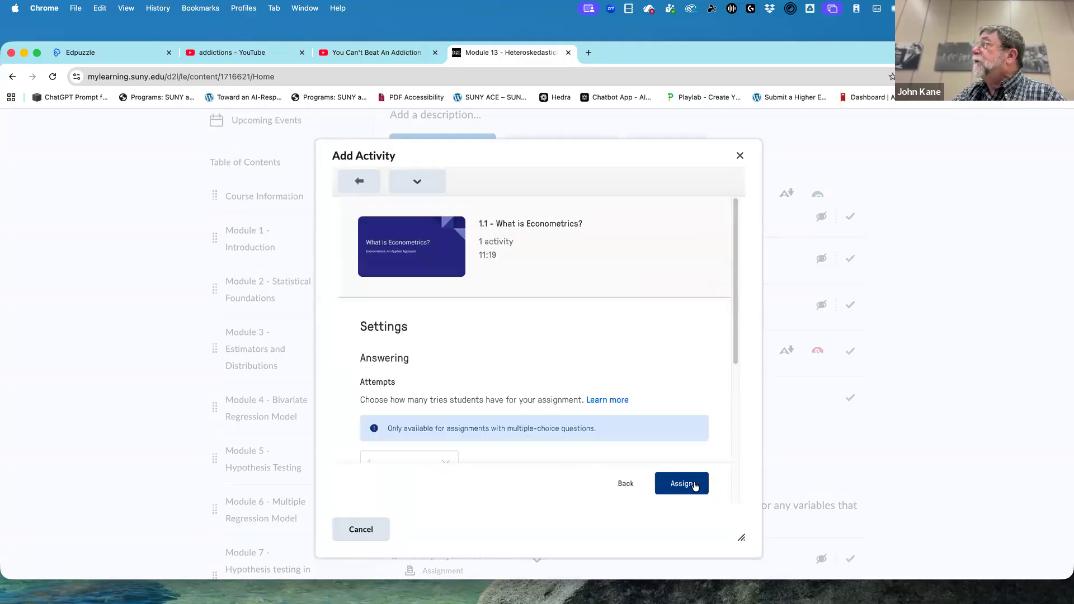
scroll(639, 438, "down", 2)
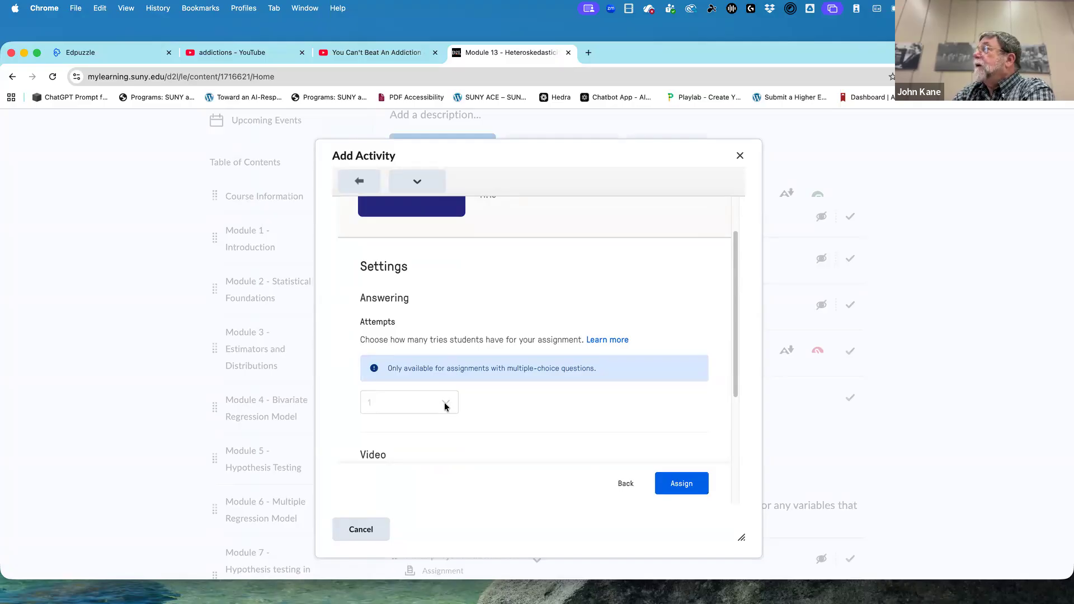
scroll(463, 421, "down", 1)
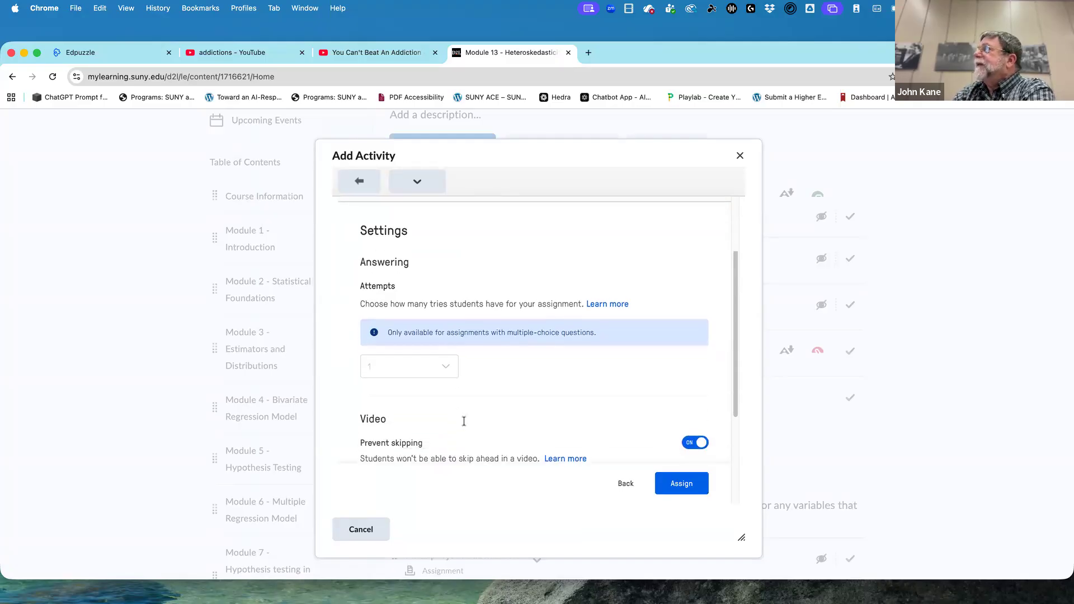
scroll(463, 421, "down", 1)
scroll(463, 420, "down", 1)
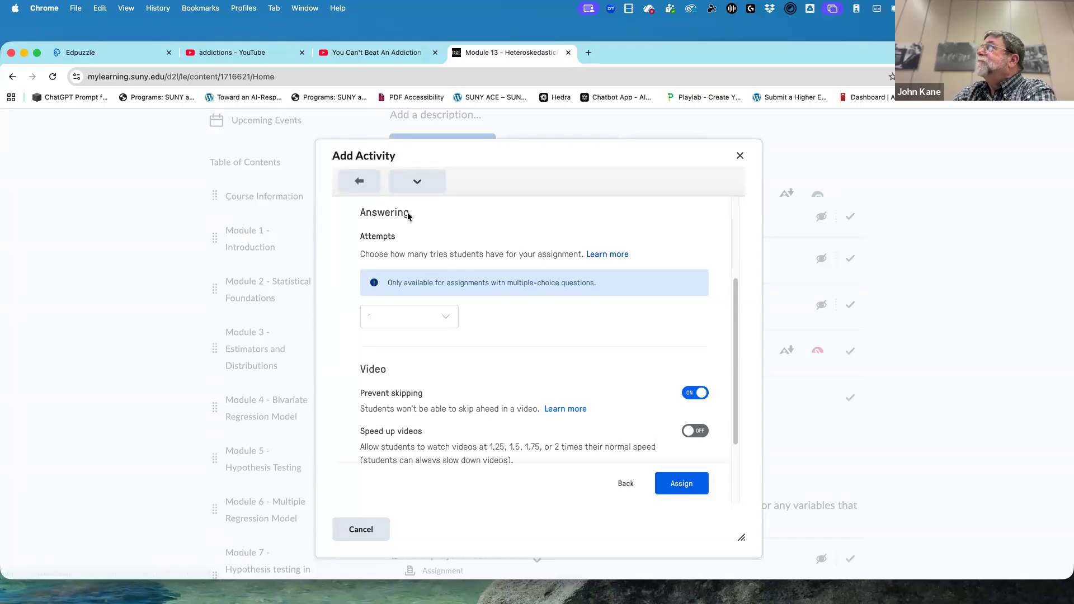
left_click(359, 182)
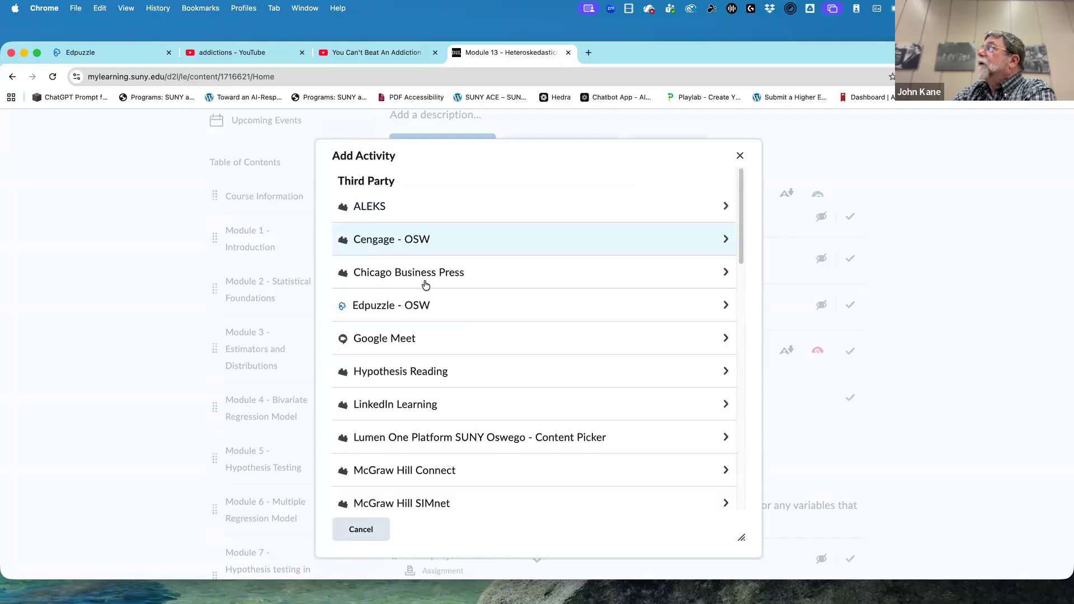
left_click(470, 315)
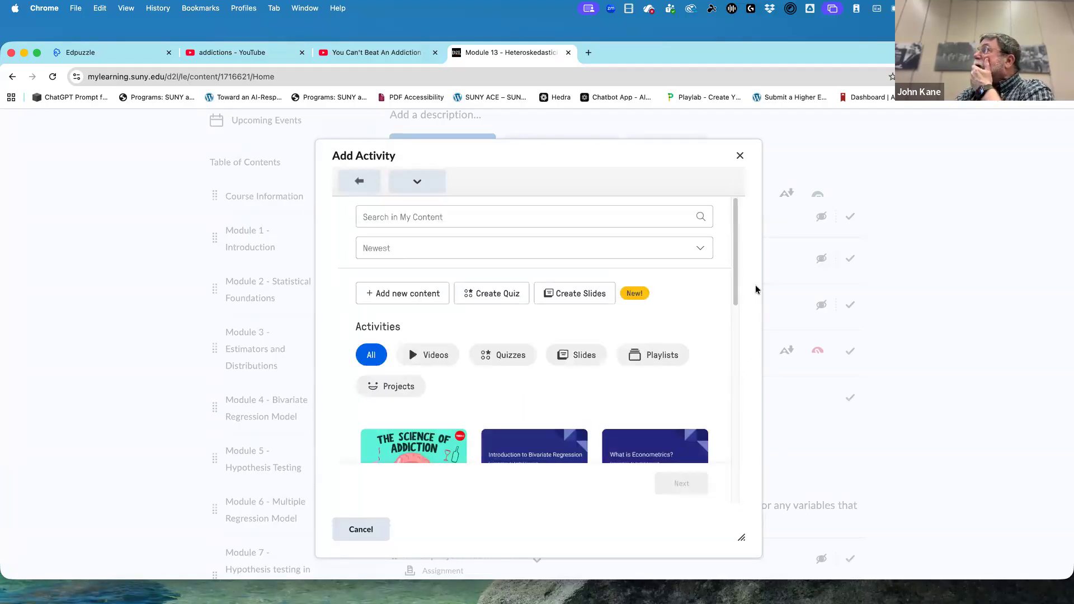
Expand the Edpuzzle content list, select the 9.3 Price Discrimination video and continue to its assignment settings, keeping the title.
left_click_drag(735, 276, 721, 430)
scroll(720, 431, "down", 2)
scroll(721, 434, "down", 3)
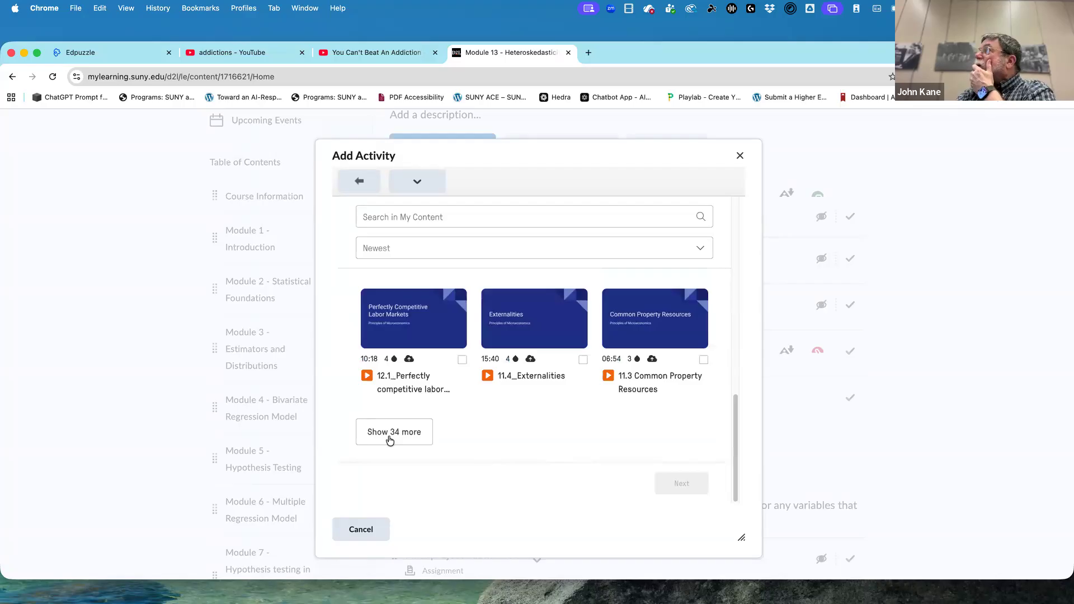
left_click(378, 437)
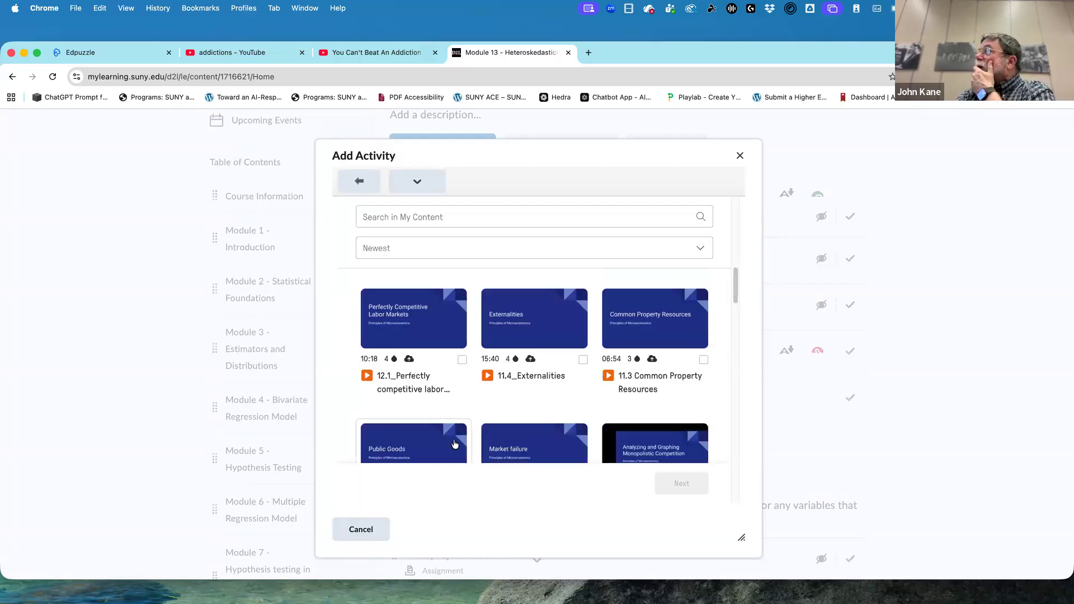
scroll(459, 442, "down", 5)
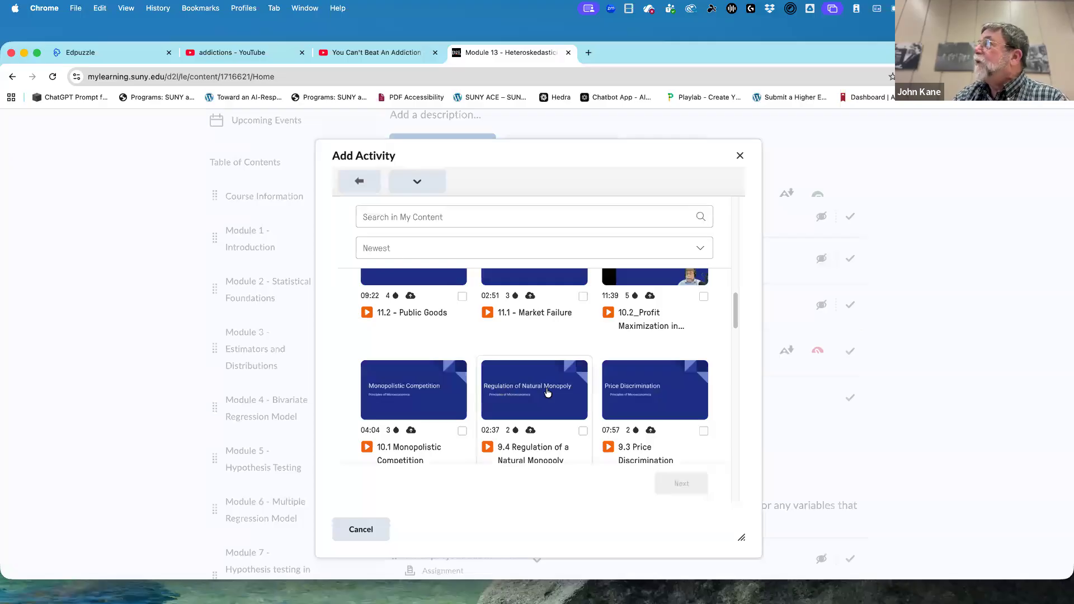
left_click(642, 393)
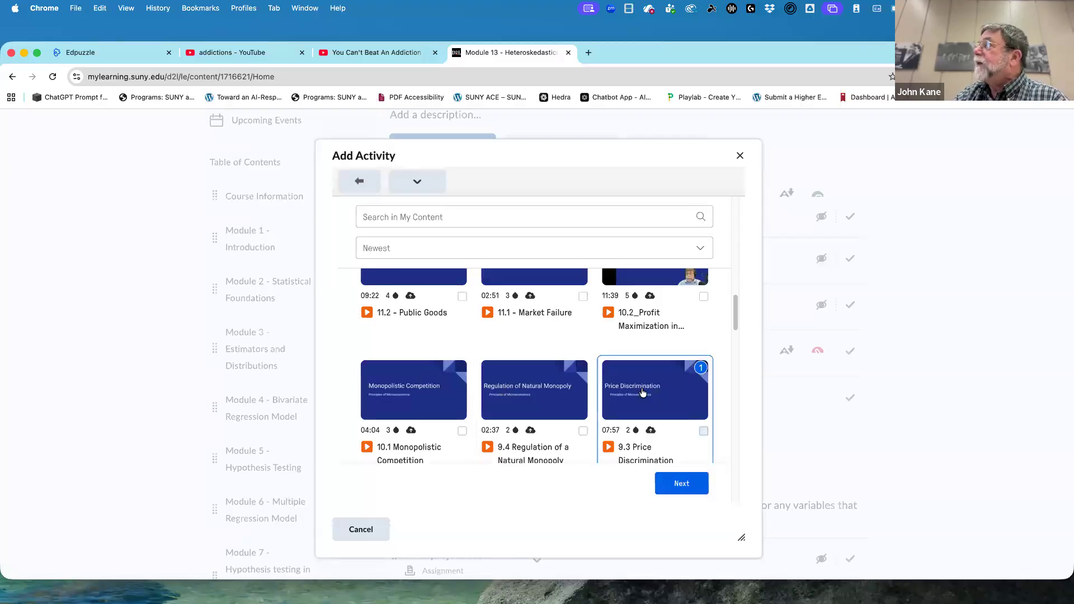
left_click(682, 491)
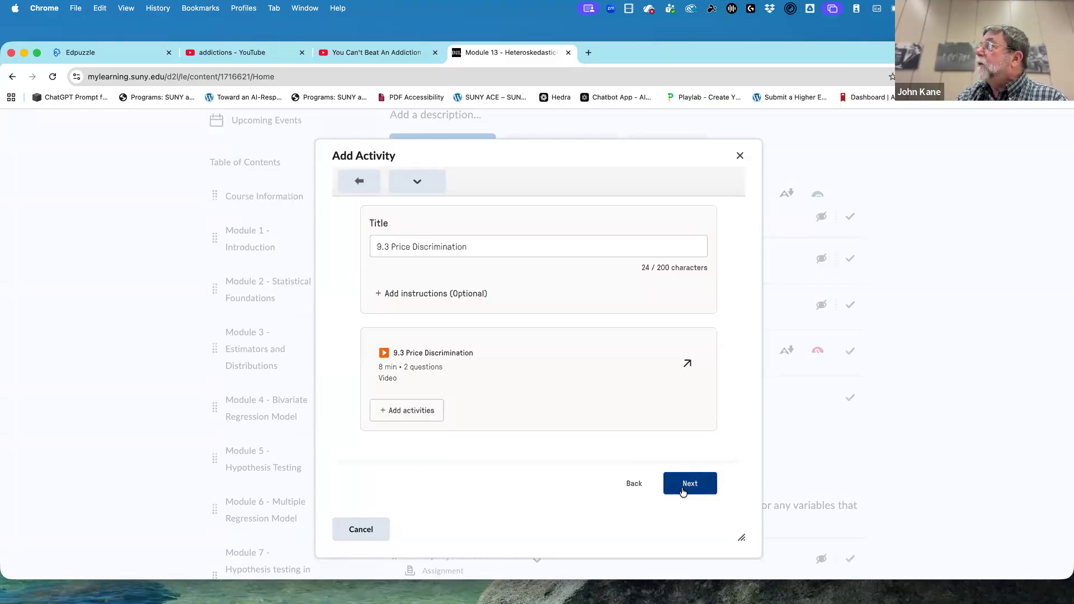
left_click(682, 491)
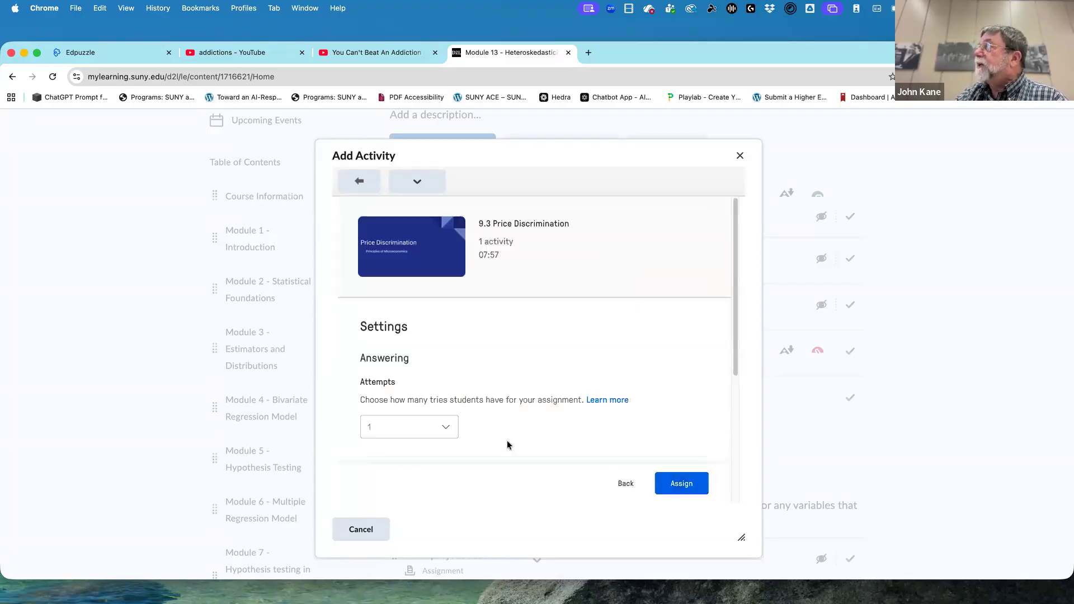
Allow unlimited attempts on the 9.3 Price Discrimination assignment and turn on Speed up videos.
left_click(444, 429)
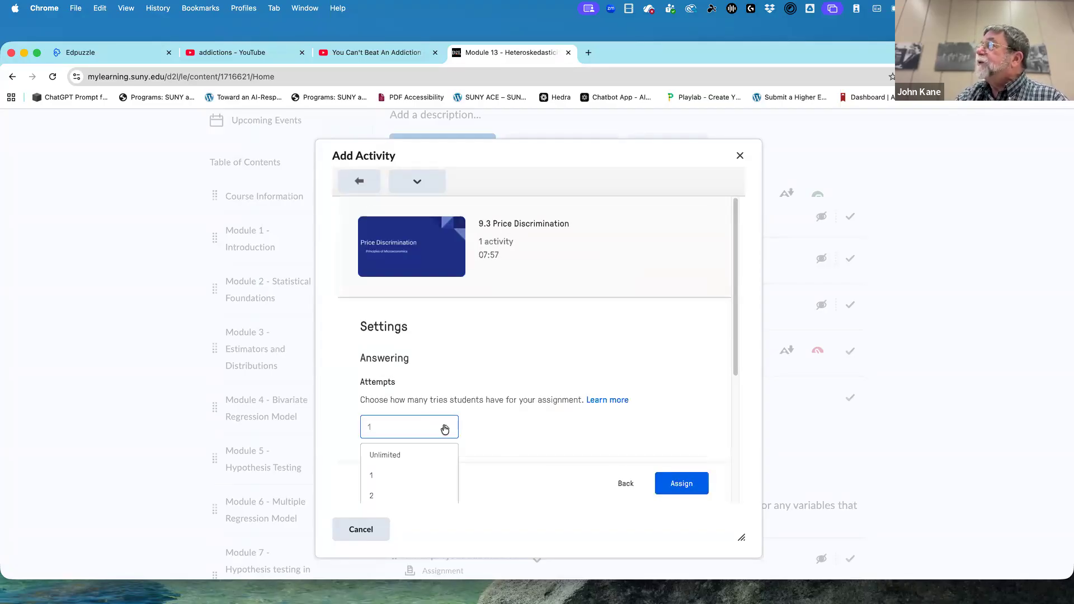
left_click(430, 459)
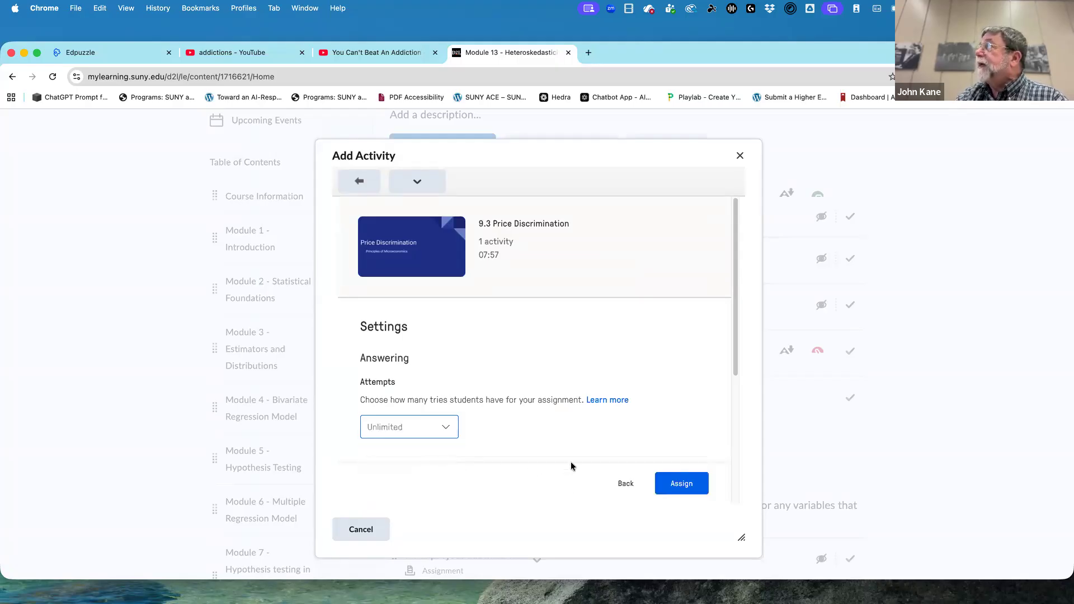
scroll(571, 463, "down", 1)
left_click_drag(735, 361, 731, 465)
scroll(730, 473, "down", 3)
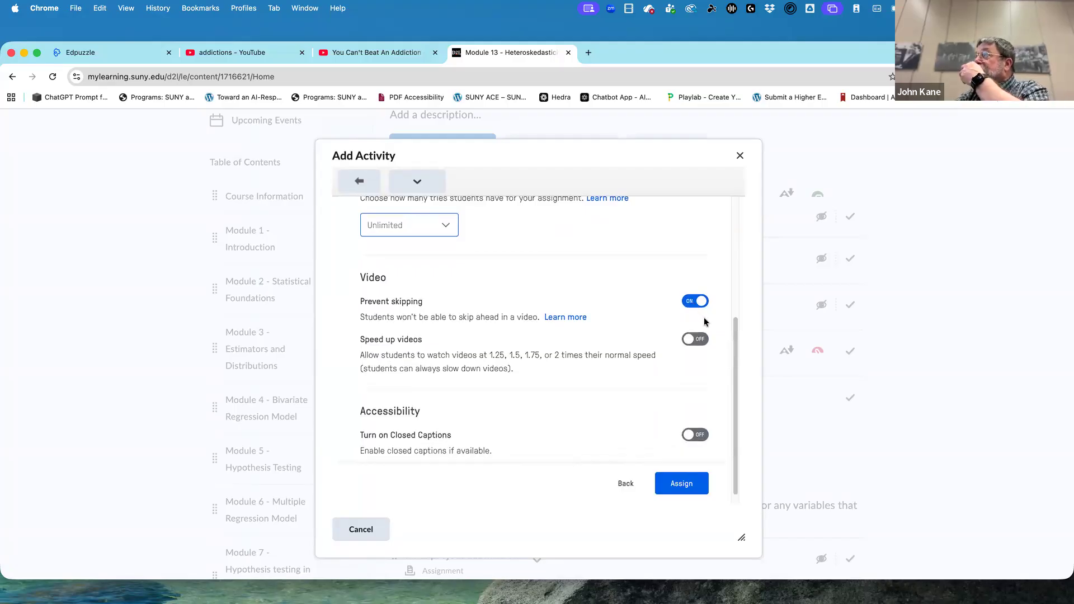
left_click(688, 342)
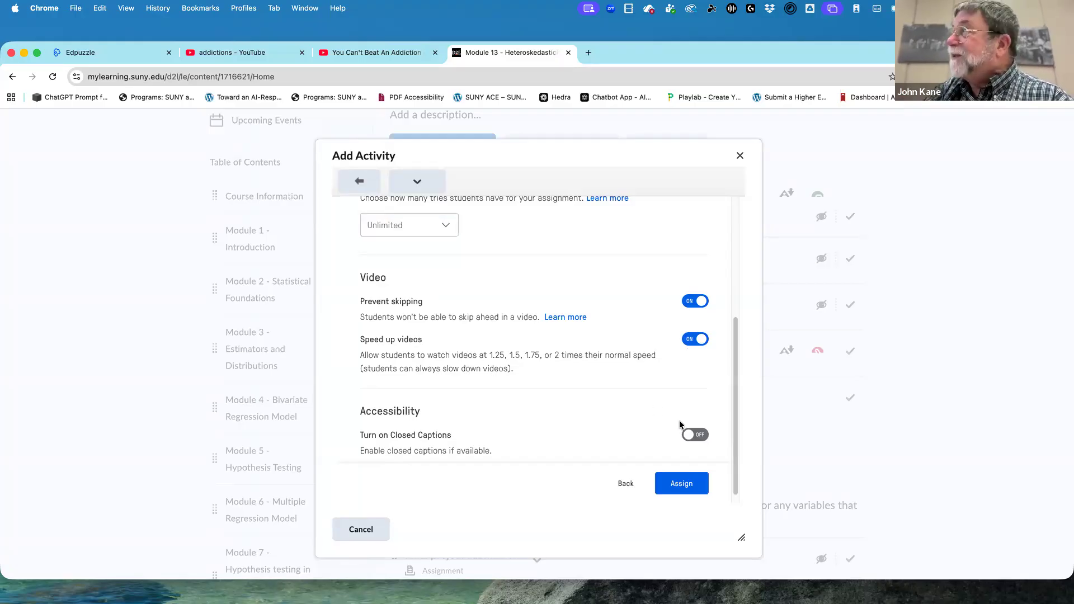
Turn on Closed Captions for the 9.3 Price Discrimination assignment, assign it, and find the new activity in the Module 13 content list.
left_click(694, 436)
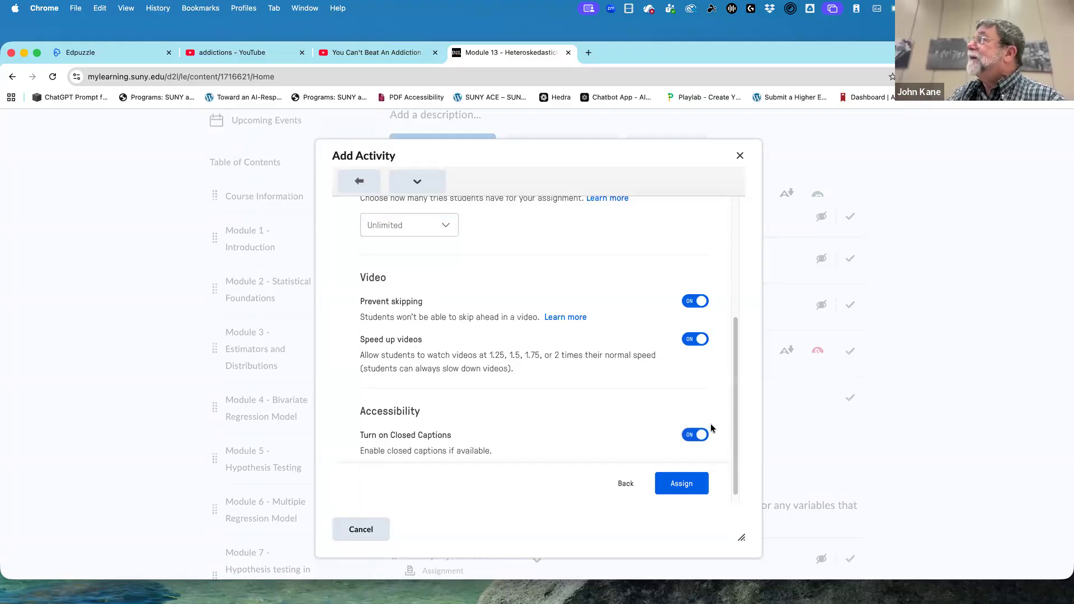
scroll(737, 323, "up", 3)
scroll(739, 458, "down", 5)
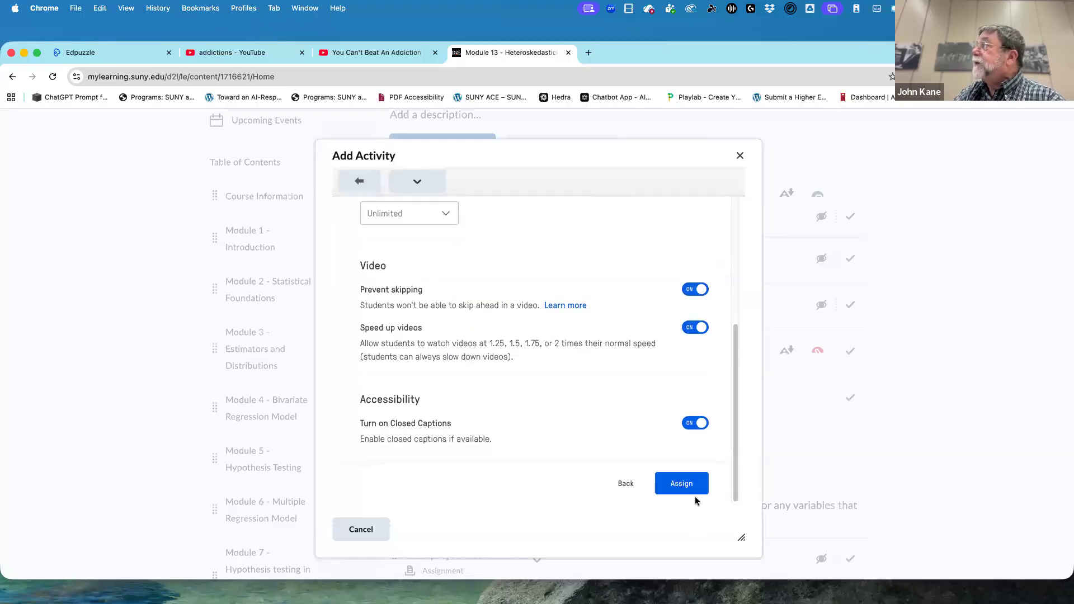
left_click(682, 484)
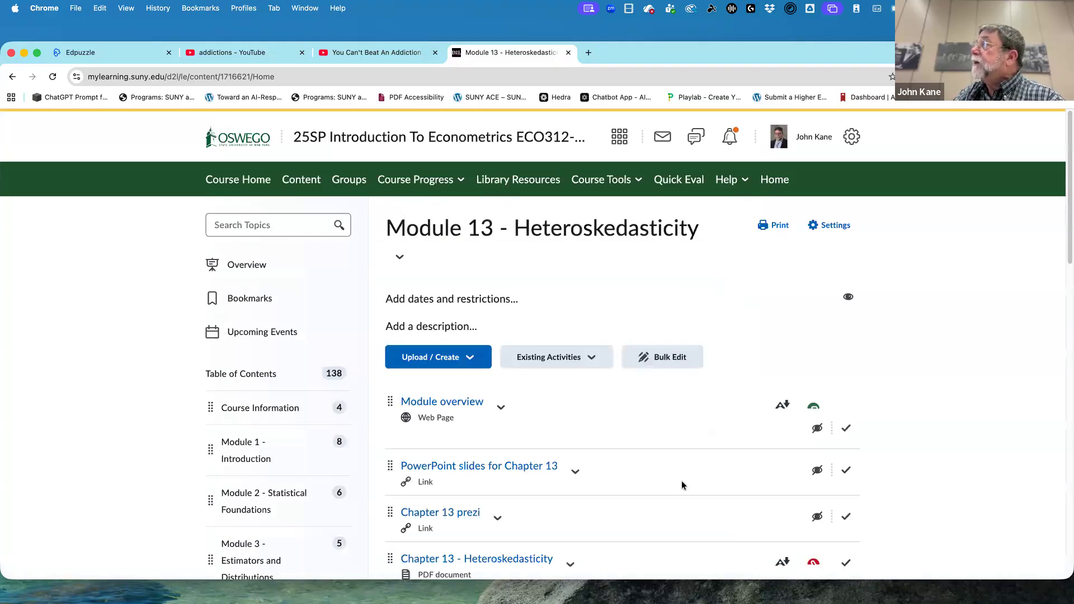
scroll(682, 484, "down", 5)
scroll(681, 485, "down", 6)
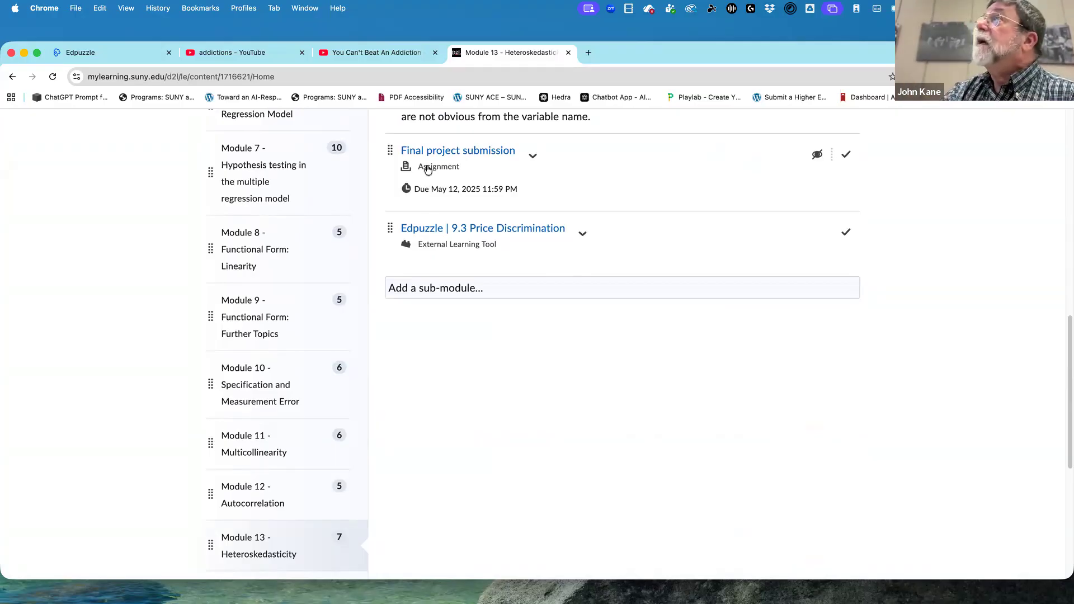
View the Edpuzzle preview of the addiction video, return to Module 13 in Brightspace and look over its contents.
left_click(102, 58)
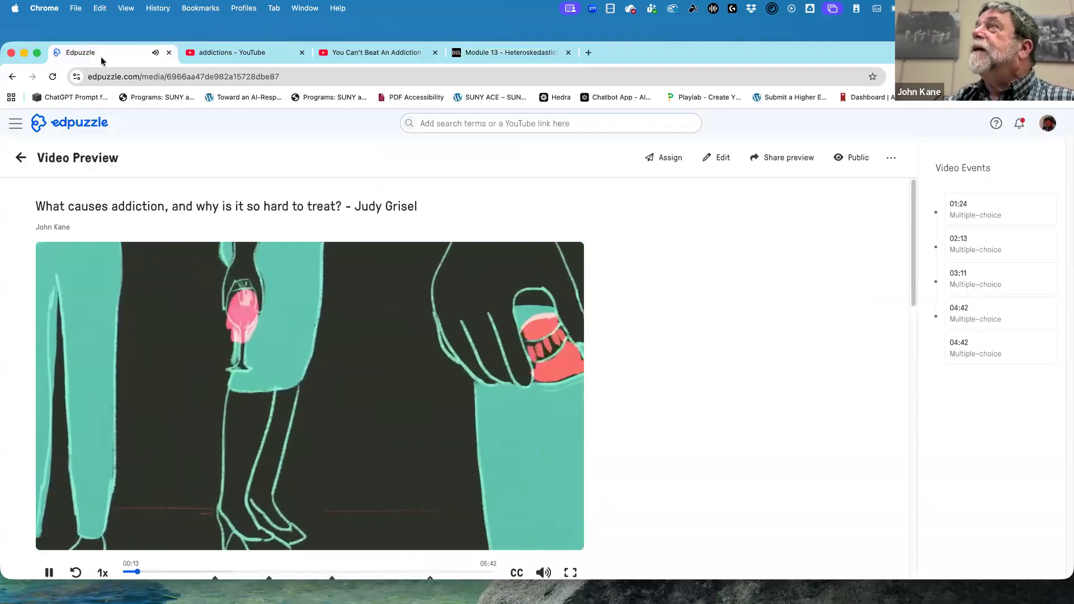
left_click(519, 54)
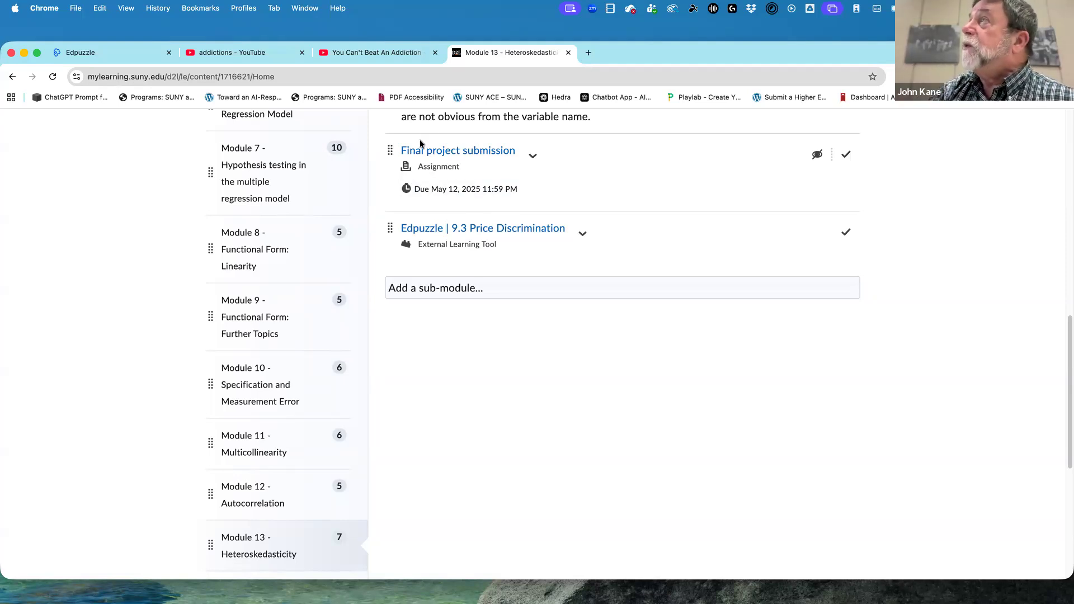
scroll(385, 286, "down", 6)
scroll(384, 280, "up", 15)
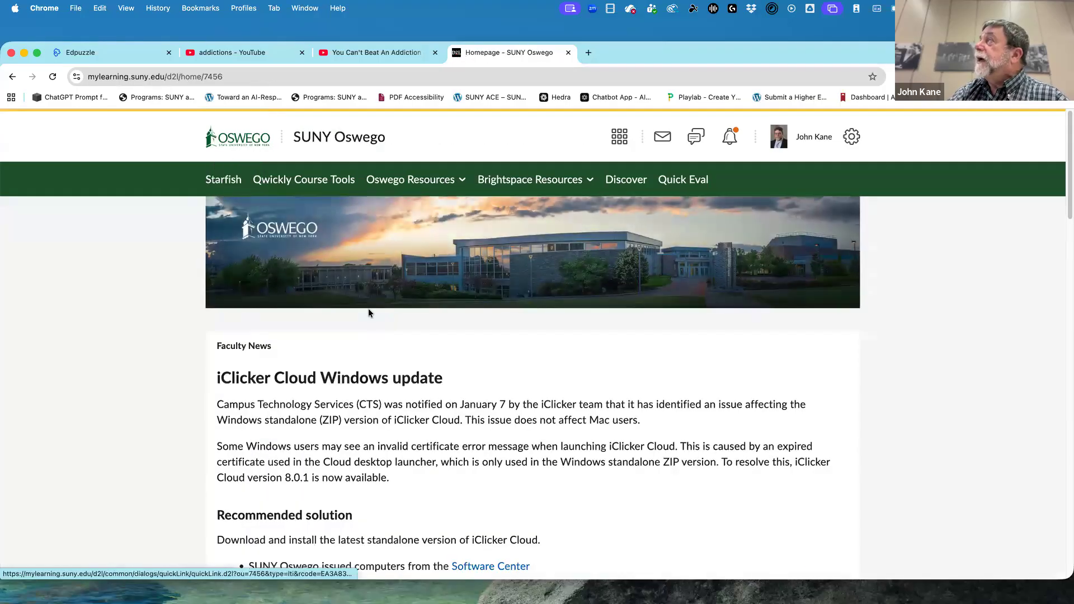
Find the No Term courses under My Courses on the SUNY Oswego homepage and open the CELT course.
scroll(437, 369, "down", 10)
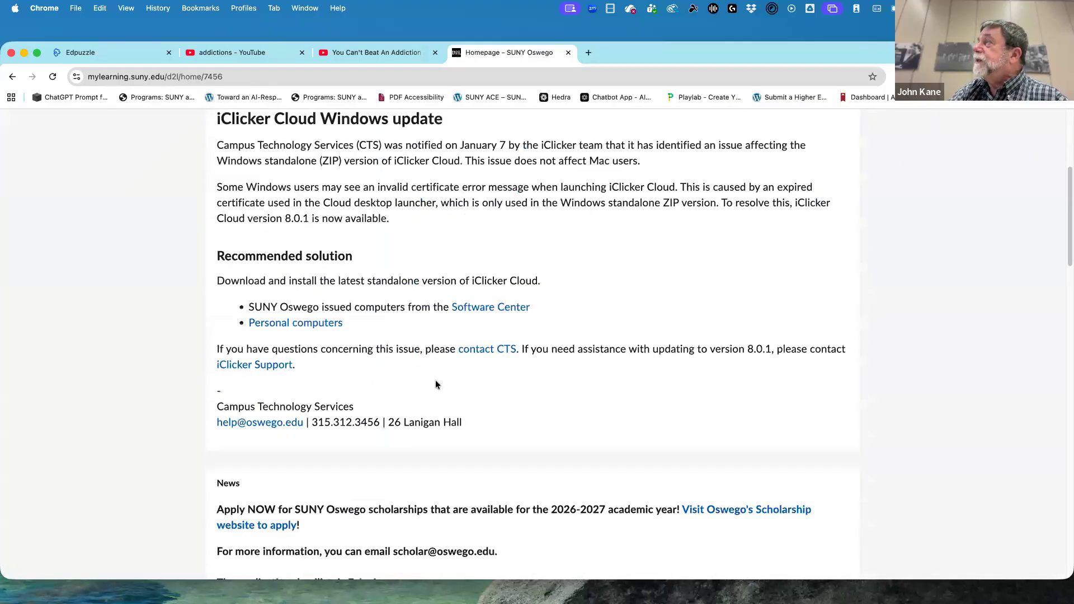
scroll(436, 384, "down", 3)
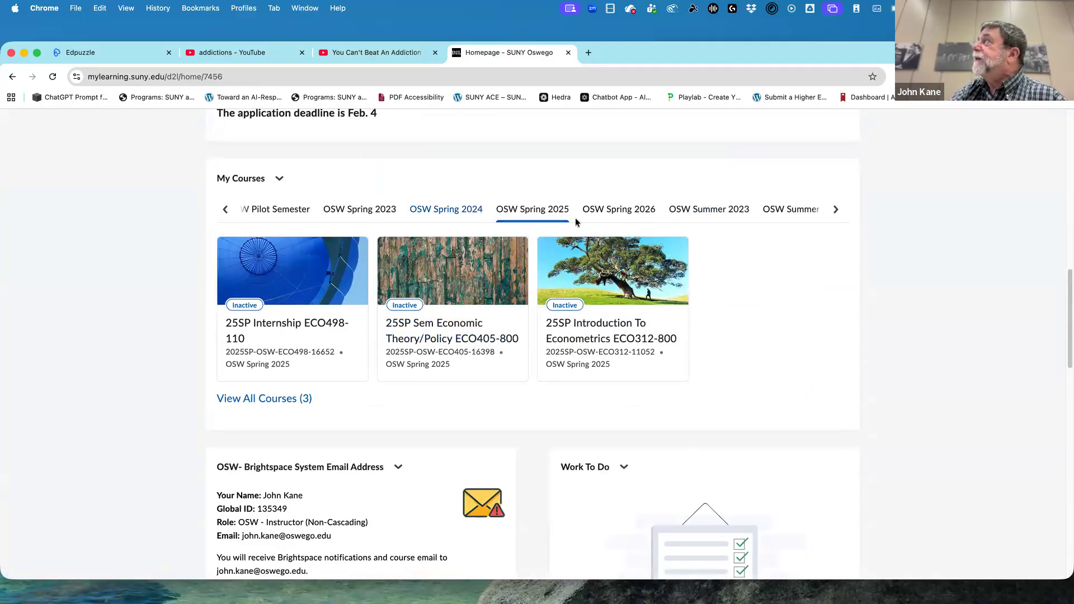
left_click(837, 210)
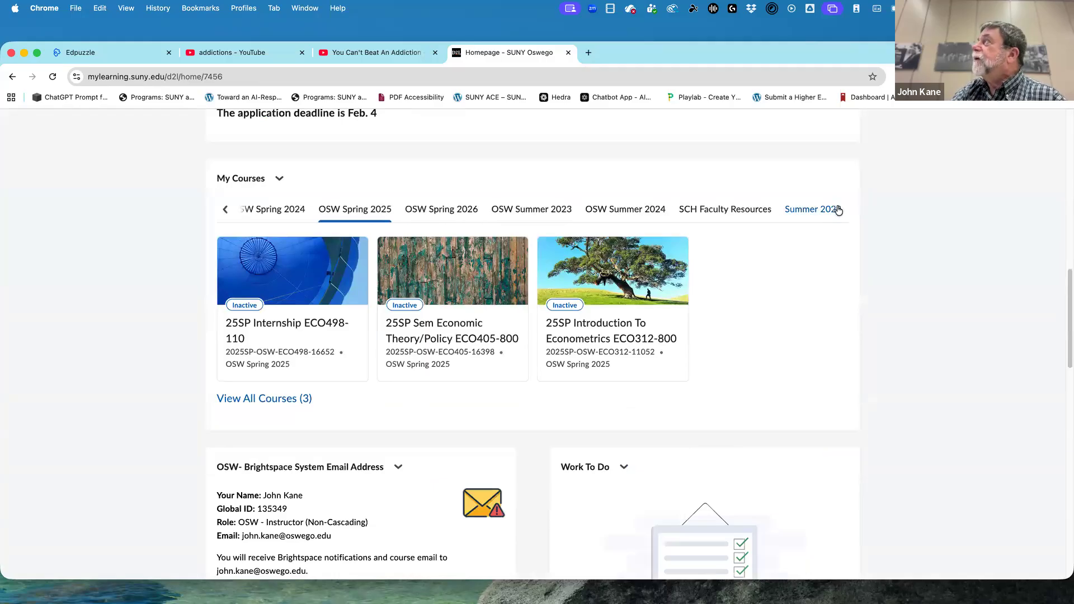
left_click(837, 210)
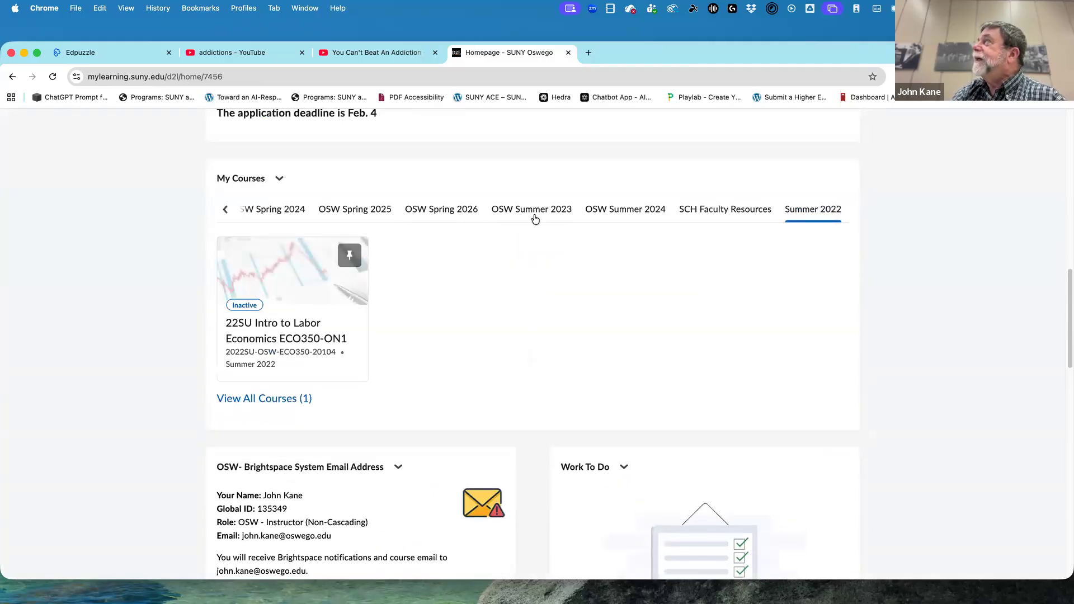
left_click(231, 211)
left_click(231, 211)
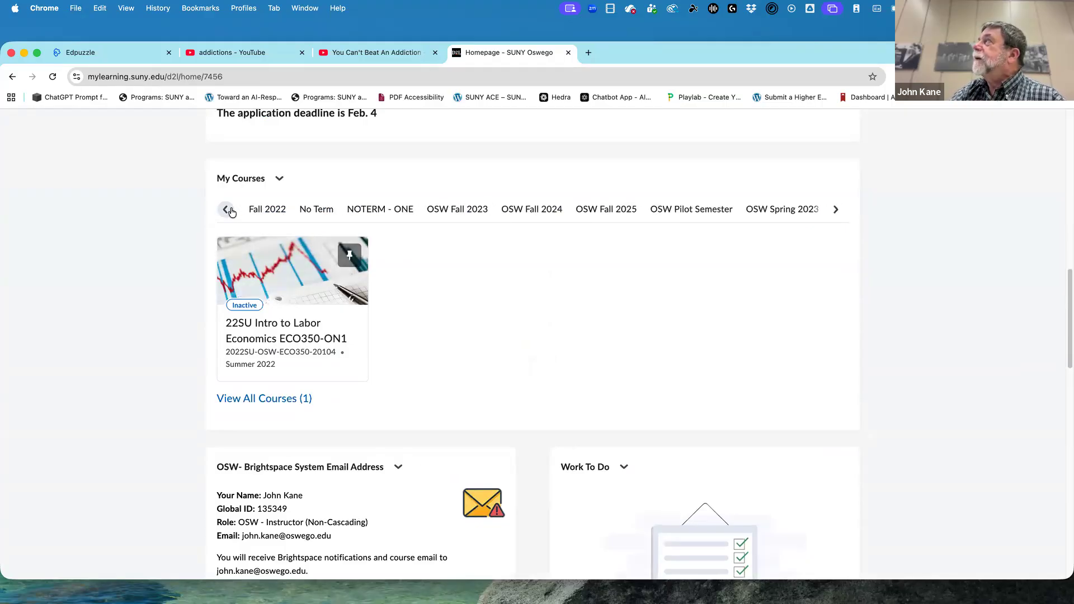
left_click(330, 210)
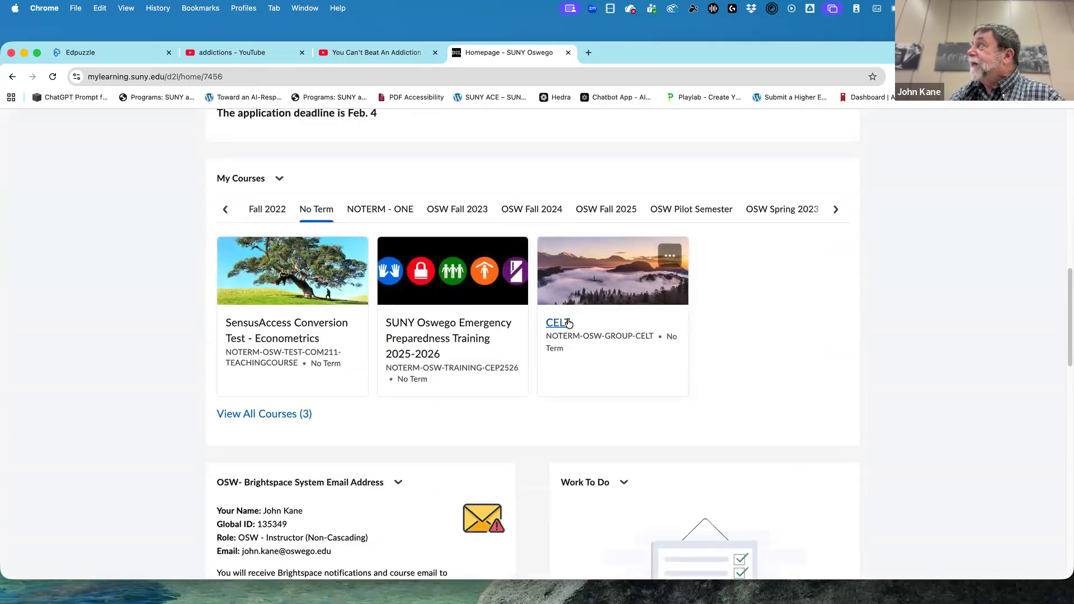
left_click(567, 323)
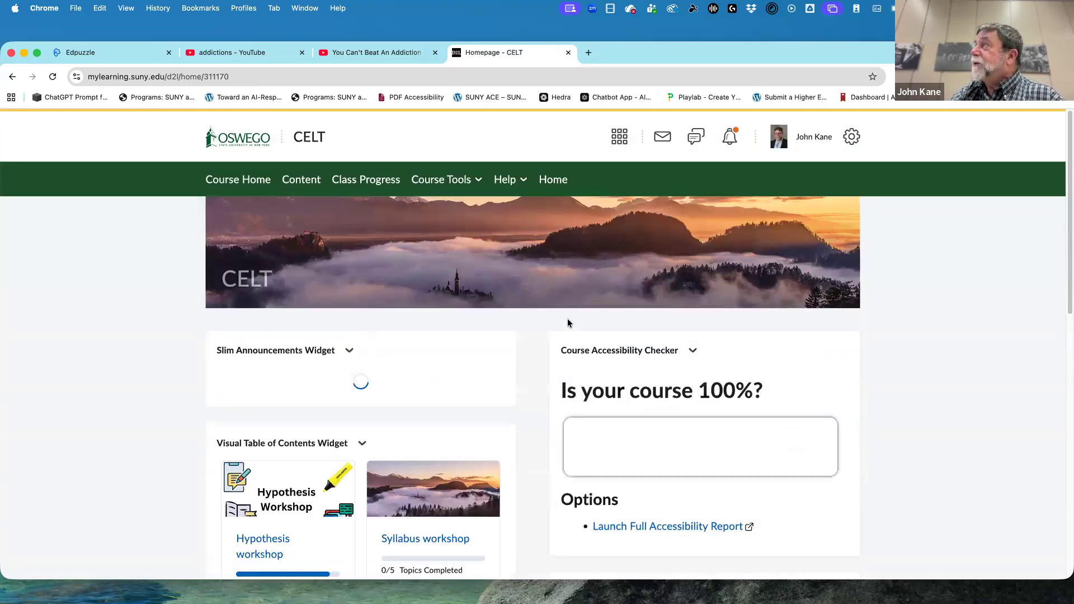
Open the EdPuzzle workshop module from the visual table of contents on the CELT course homepage.
scroll(487, 356, "down", 1)
scroll(485, 357, "down", 5)
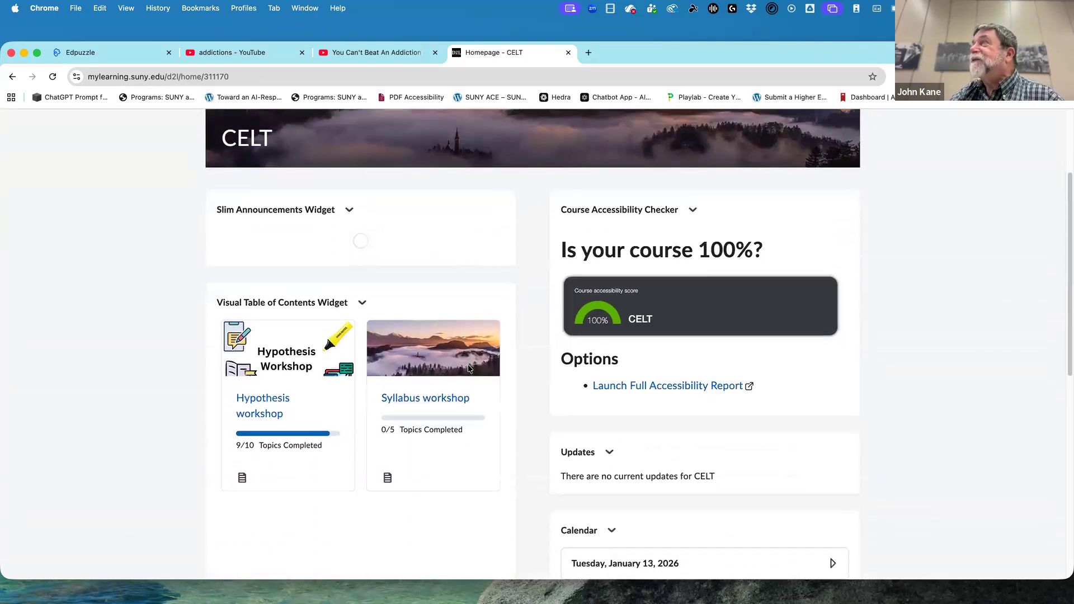
scroll(383, 370, "down", 5)
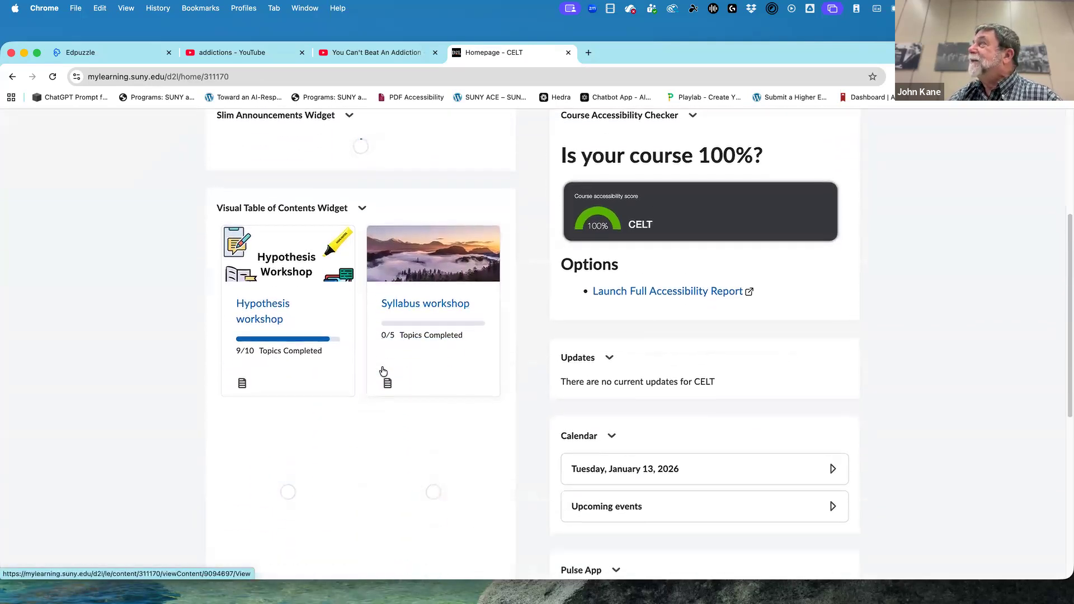
scroll(381, 367, "down", 10)
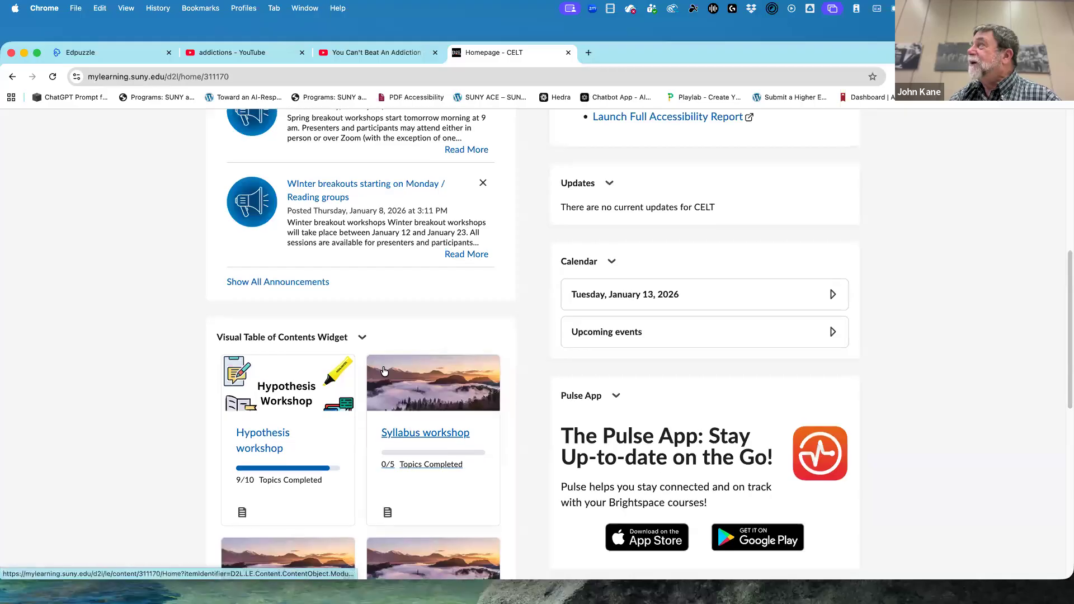
scroll(384, 371, "down", 5)
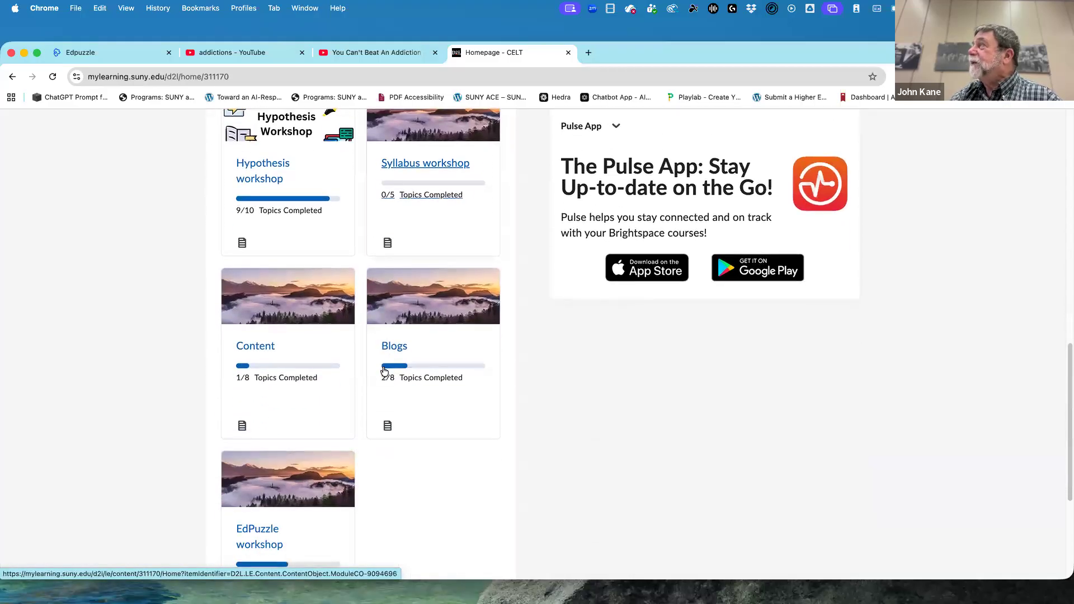
left_click(267, 521)
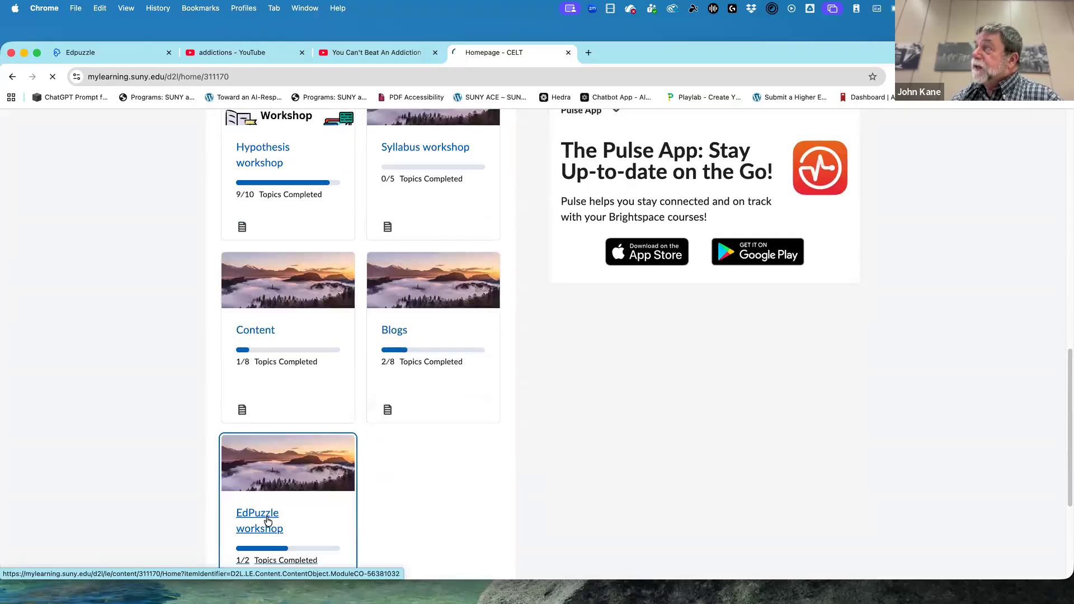